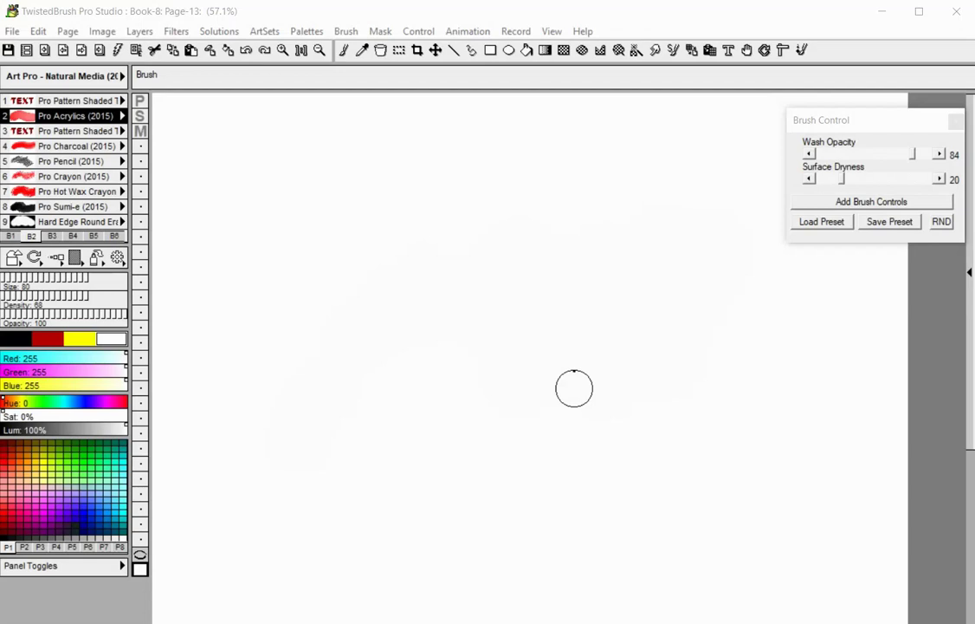
Step: Swap slot 2's acrylic brush for the Pro Text Brush from the Art Pro - Text Brush set
{"action": "left_click", "coordinate": [85, 115]}
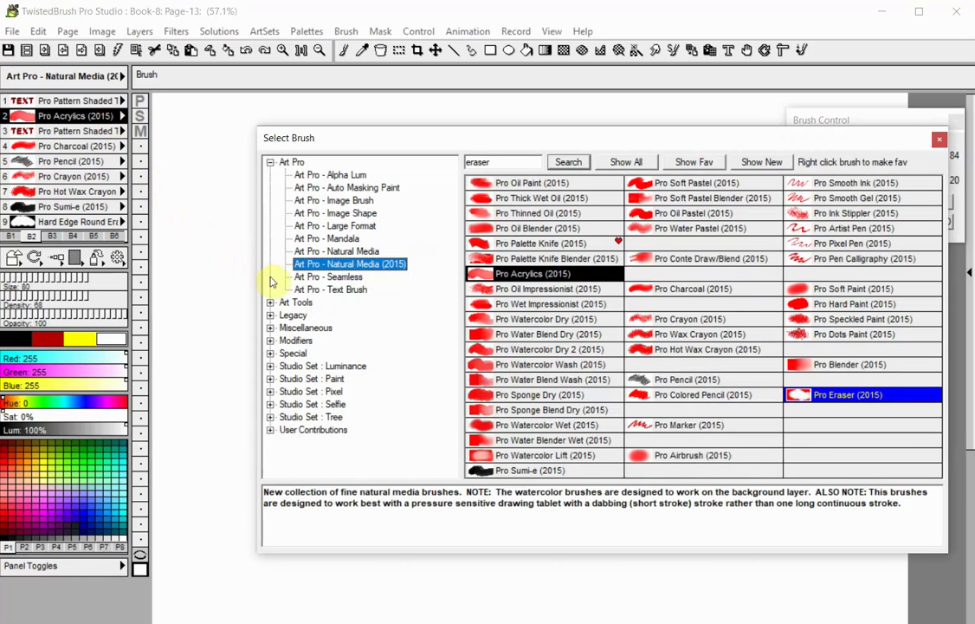
{"action": "left_click", "coordinate": [329, 290]}
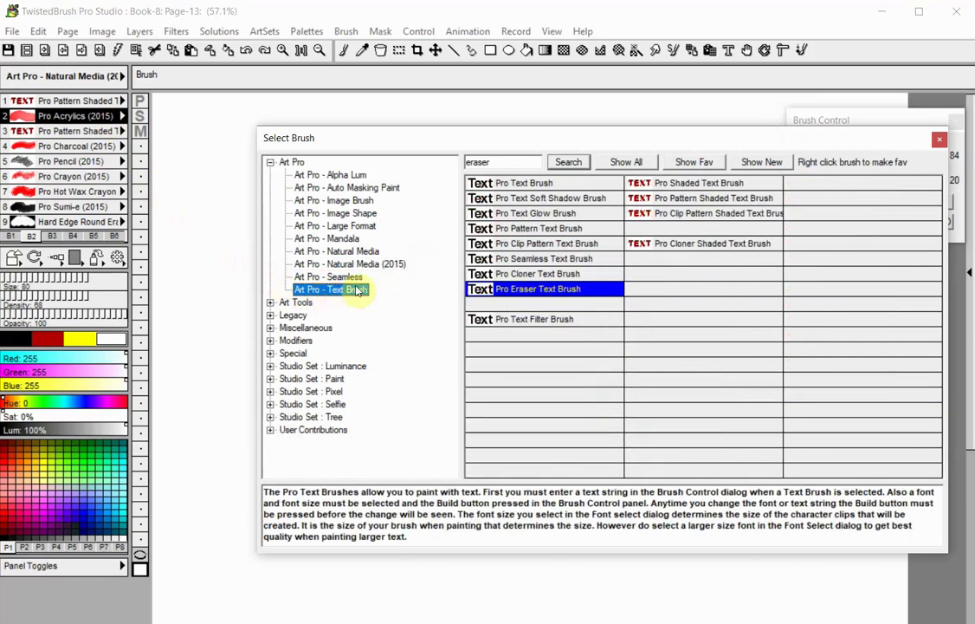
{"action": "left_click", "coordinate": [523, 185]}
Step: Load the Pro Text Brush and enter the text 'These brushes are so cool!'
{"action": "left_click", "coordinate": [523, 185]}
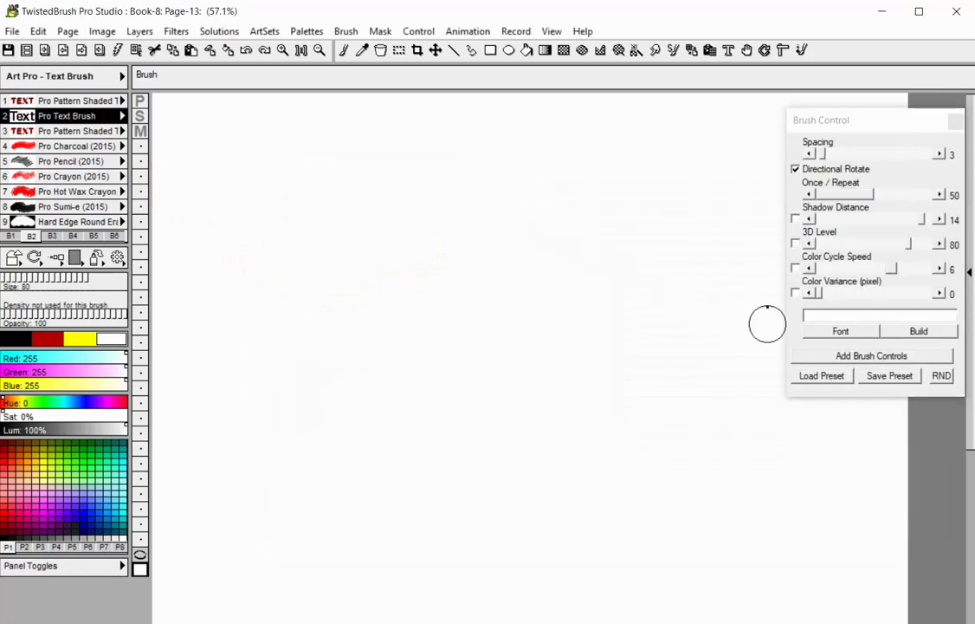
{"action": "left_click", "coordinate": [824, 318]}
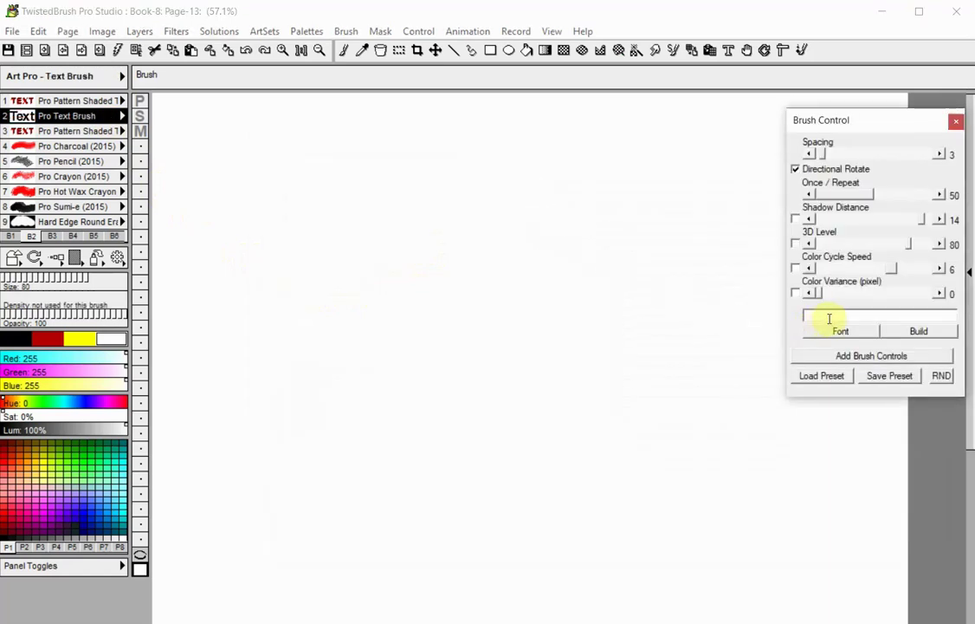
{"action": "type", "text": "These brushes are so cool!"}
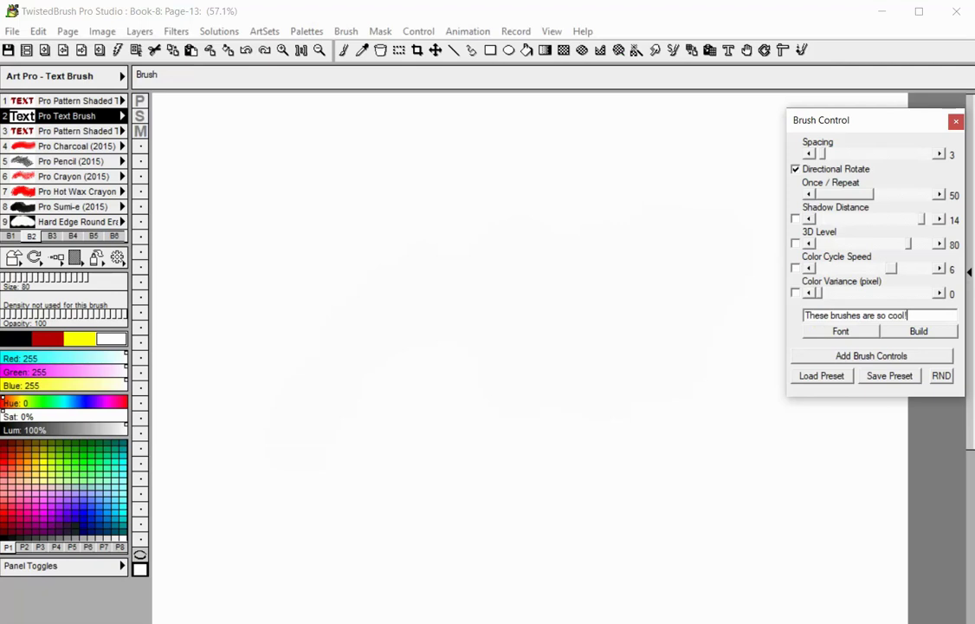
Step: Set the text brush font to Cambria Regular at size 36
{"action": "left_click", "coordinate": [817, 336]}
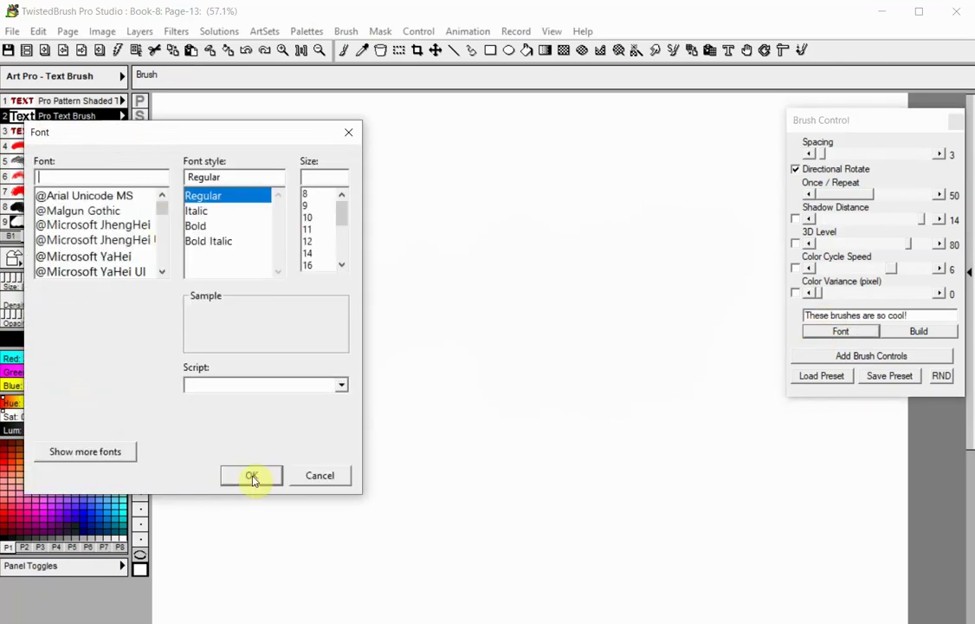
{"action": "left_click_drag", "start_coordinate": [158, 211], "coordinate": [159, 227]}
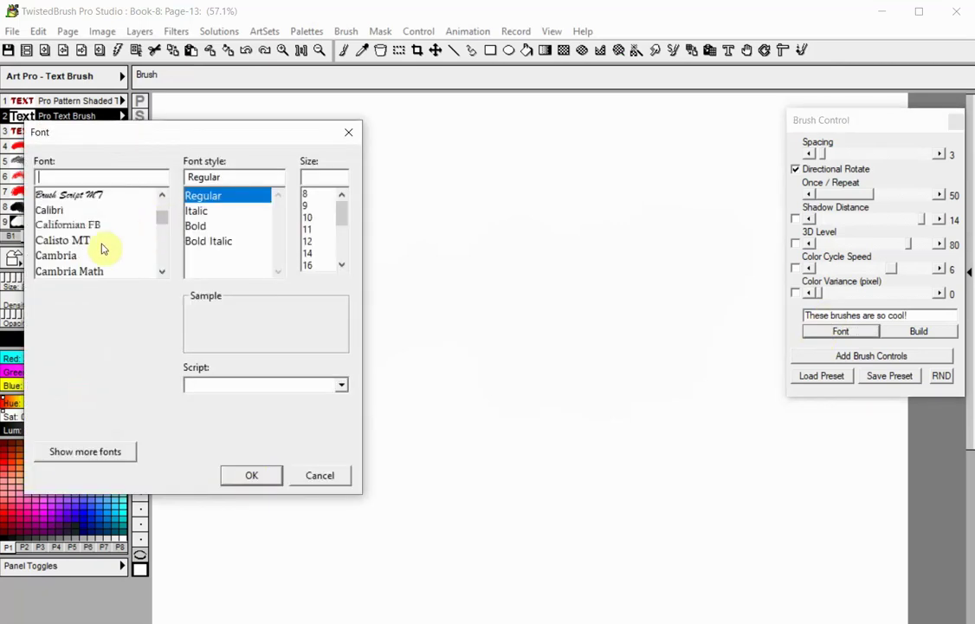
{"action": "left_click", "coordinate": [65, 255]}
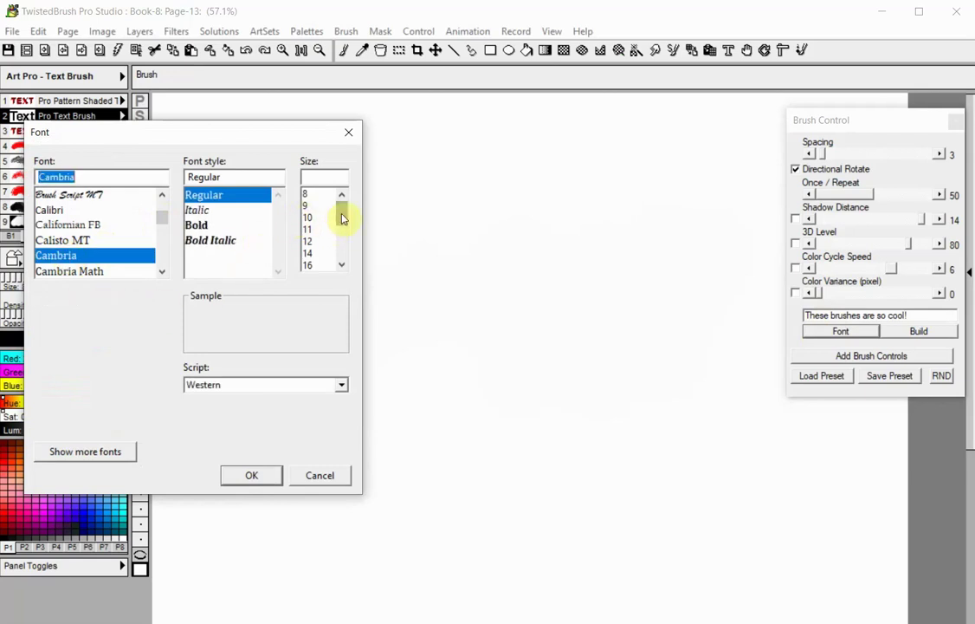
{"action": "left_click_drag", "start_coordinate": [342, 212], "coordinate": [342, 246]}
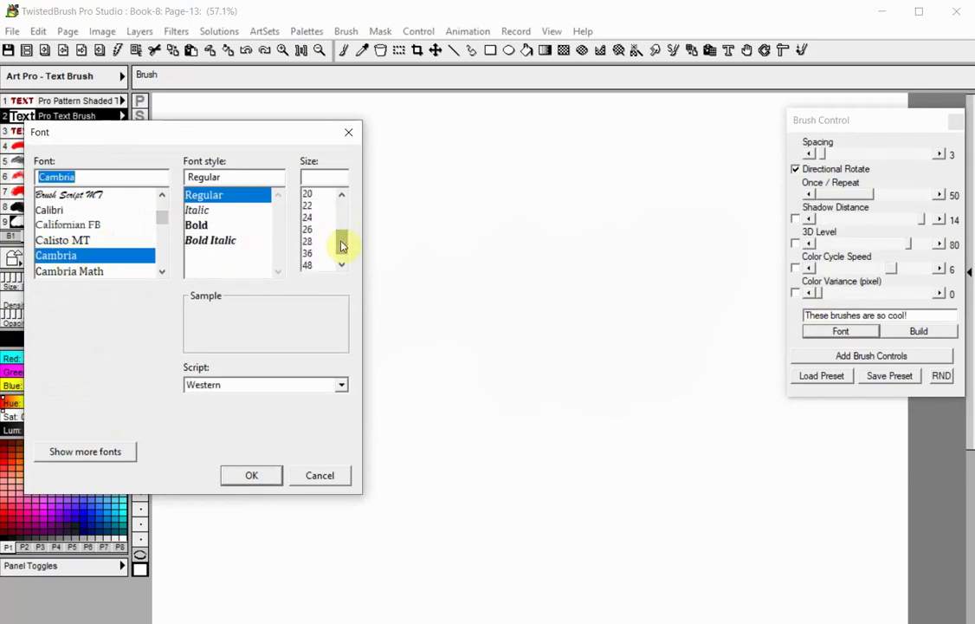
{"action": "left_click", "coordinate": [306, 253]}
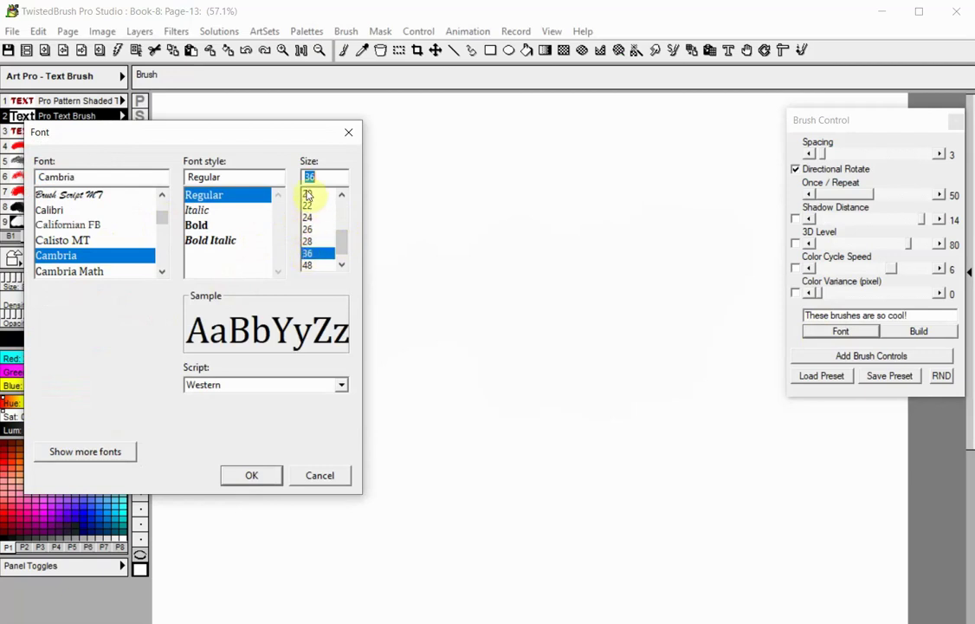
{"action": "left_click_drag", "start_coordinate": [291, 143], "coordinate": [420, 154]}
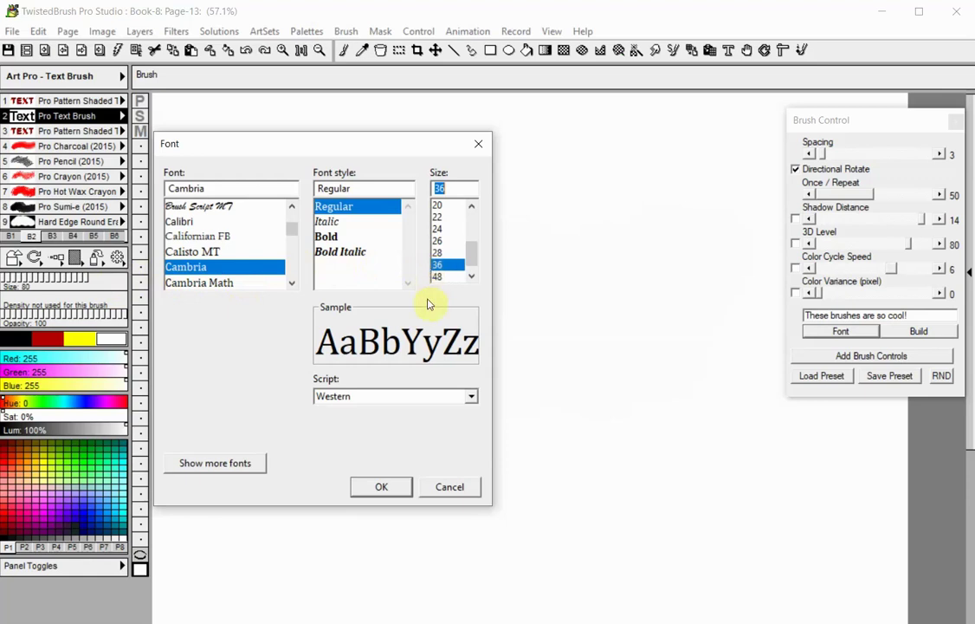
{"action": "left_click", "coordinate": [381, 487]}
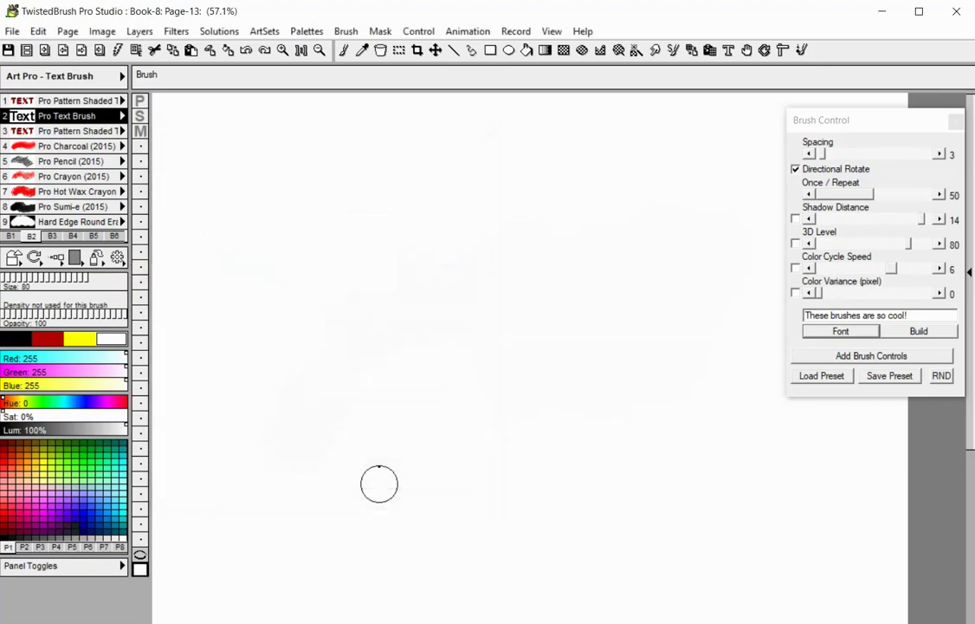
Step: Rebuild the brush and paint the sentence in light pink along a top-left arc
{"action": "left_click", "coordinate": [902, 337]}
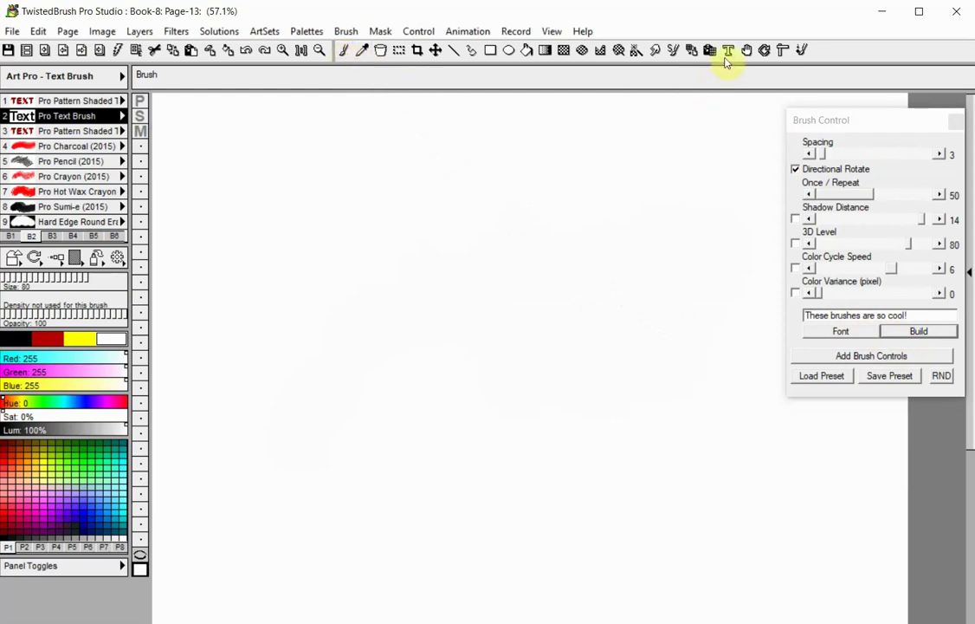
{"action": "left_click", "coordinate": [18, 442]}
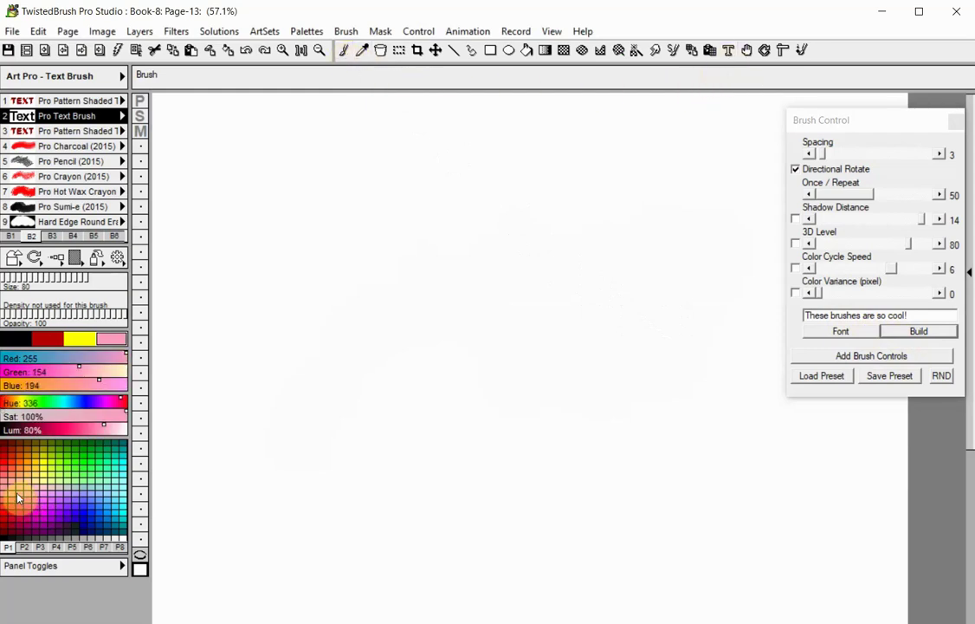
{"action": "mouse_move", "coordinate": [204, 257]}
{"action": "left_mouse_down"}
{"action": "mouse_move", "coordinate": [253, 202]}
{"action": "mouse_move", "coordinate": [431, 224]}
{"action": "mouse_move", "coordinate": [492, 263]}
{"action": "mouse_move", "coordinate": [626, 294]}
{"action": "left_mouse_up"}
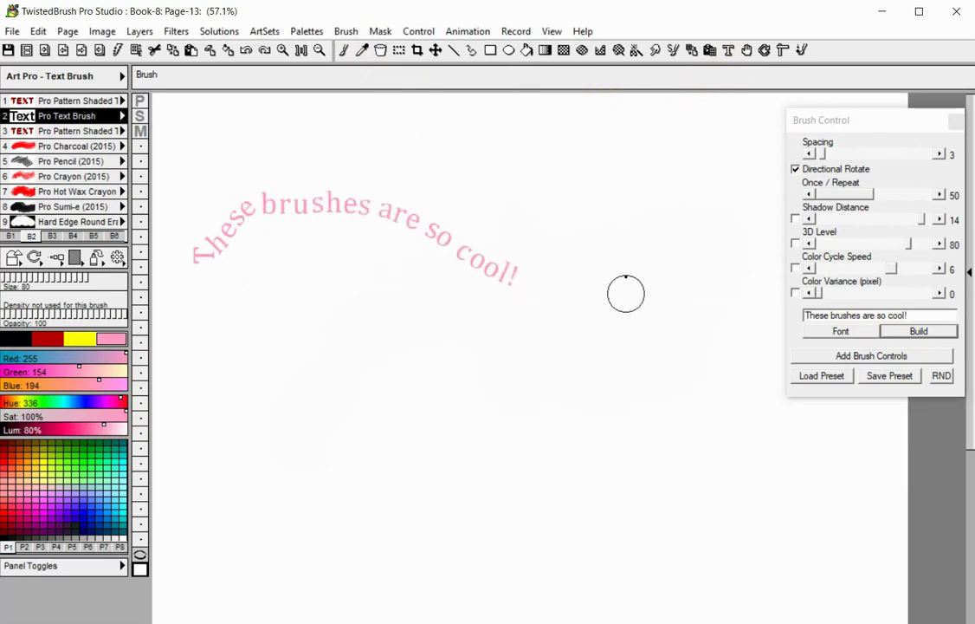
Step: Set letter Spacing to 1 and paint a tightly packed wavy line of text
{"action": "left_click", "coordinate": [825, 356]}
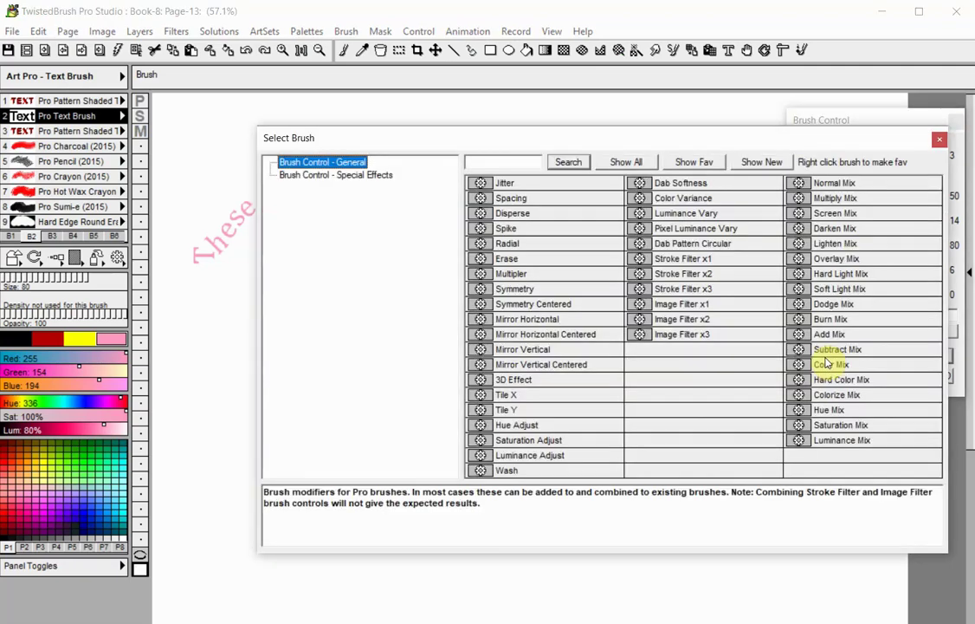
{"action": "left_click", "coordinate": [940, 141]}
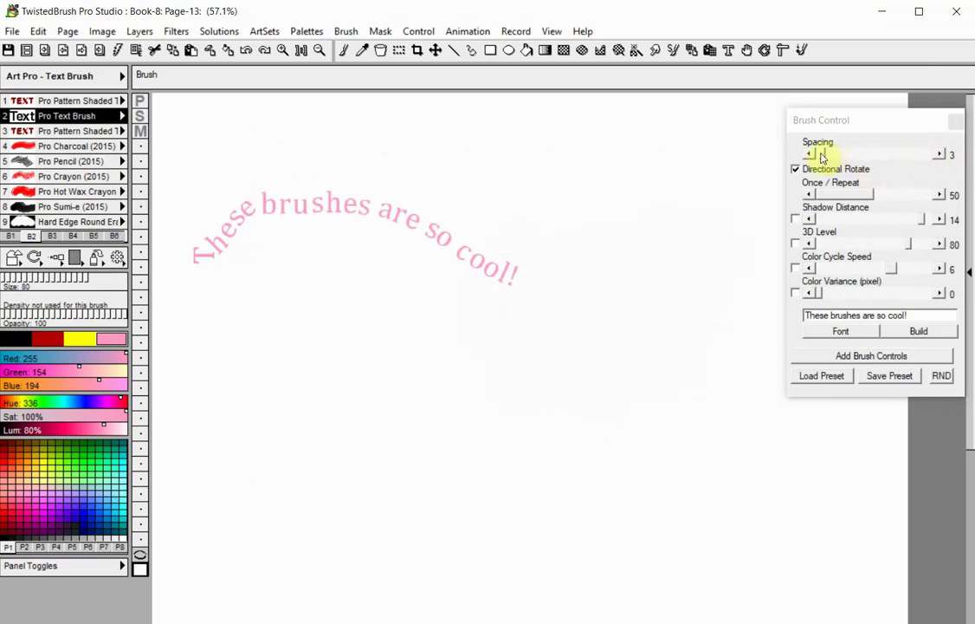
{"action": "left_click_drag", "start_coordinate": [822, 157], "coordinate": [814, 156]}
{"action": "mouse_move", "coordinate": [279, 329]}
{"action": "left_mouse_down"}
{"action": "mouse_move", "coordinate": [394, 337]}
{"action": "mouse_move", "coordinate": [474, 341]}
{"action": "mouse_move", "coordinate": [606, 275]}
{"action": "left_mouse_up"}
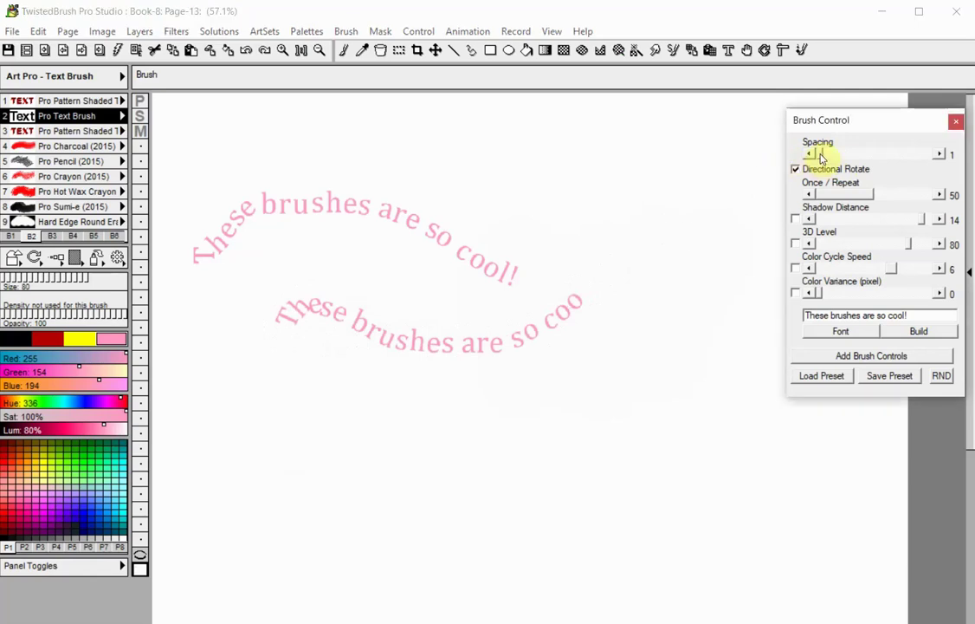
Step: Raise Spacing to about 29, paint widely spaced text along a rising curve, then clear the page
{"action": "left_click_drag", "start_coordinate": [819, 155], "coordinate": [849, 156]}
{"action": "mouse_move", "coordinate": [246, 390]}
{"action": "left_mouse_down"}
{"action": "mouse_move", "coordinate": [493, 401]}
{"action": "mouse_move", "coordinate": [608, 345]}
{"action": "mouse_move", "coordinate": [700, 253]}
{"action": "mouse_move", "coordinate": [768, 122]}
{"action": "mouse_move", "coordinate": [839, 90]}
{"action": "left_mouse_up"}
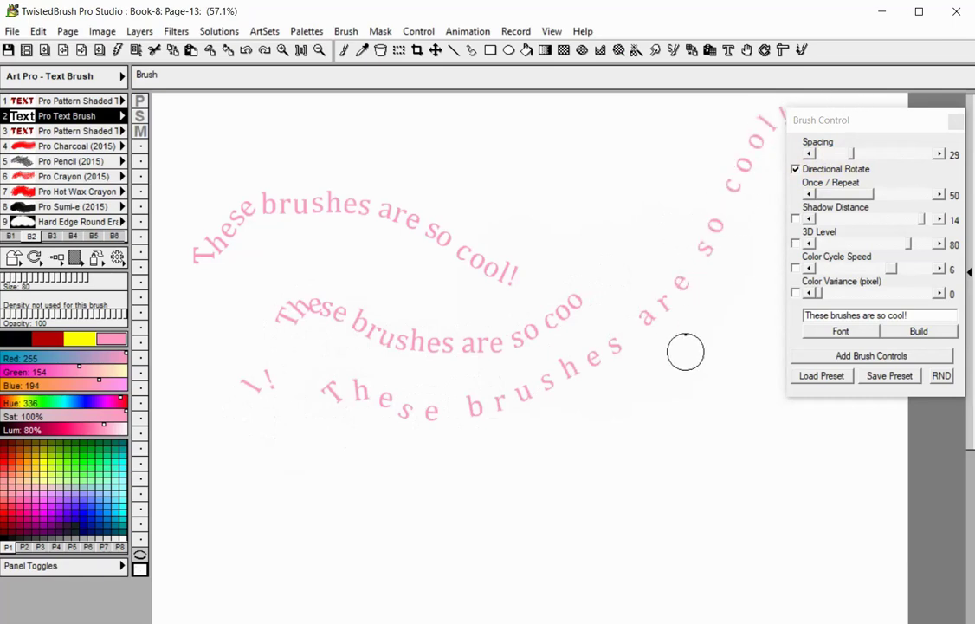
{"action": "left_click", "coordinate": [214, 53]}
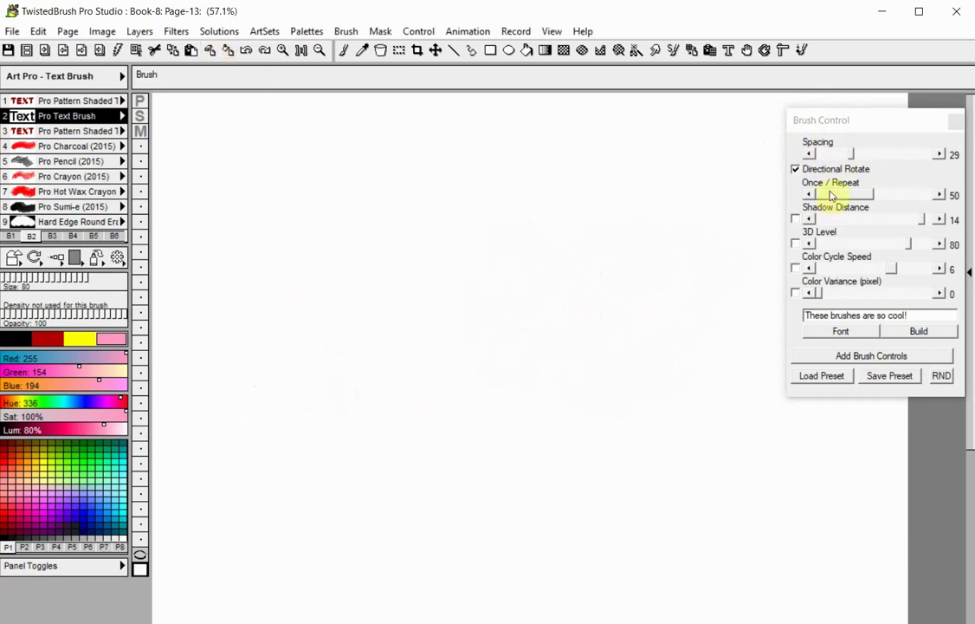
Step: Paint rotating-letter and upright-letter curves, re-enable Directional Rotate, and clear the page
{"action": "mouse_move", "coordinate": [215, 277]}
{"action": "left_mouse_down"}
{"action": "mouse_move", "coordinate": [267, 240]}
{"action": "mouse_move", "coordinate": [393, 275]}
{"action": "mouse_move", "coordinate": [402, 353]}
{"action": "mouse_move", "coordinate": [501, 386]}
{"action": "mouse_move", "coordinate": [557, 216]}
{"action": "mouse_move", "coordinate": [685, 236]}
{"action": "left_mouse_up"}
{"action": "left_click", "coordinate": [796, 169]}
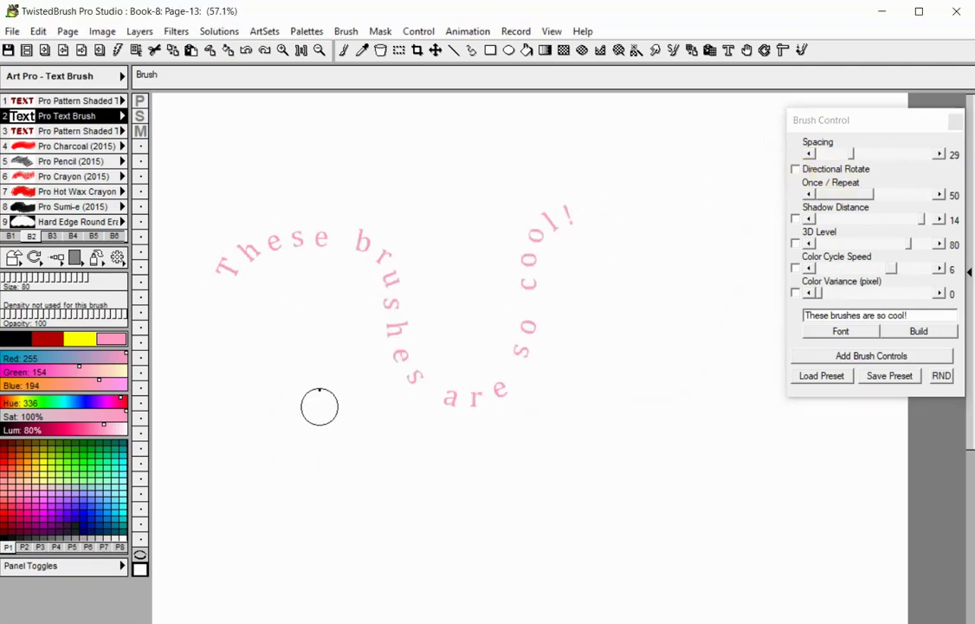
{"action": "mouse_move", "coordinate": [261, 445]}
{"action": "left_mouse_down"}
{"action": "mouse_move", "coordinate": [344, 465]}
{"action": "mouse_move", "coordinate": [492, 460]}
{"action": "mouse_move", "coordinate": [632, 273]}
{"action": "mouse_move", "coordinate": [732, 327]}
{"action": "left_mouse_up"}
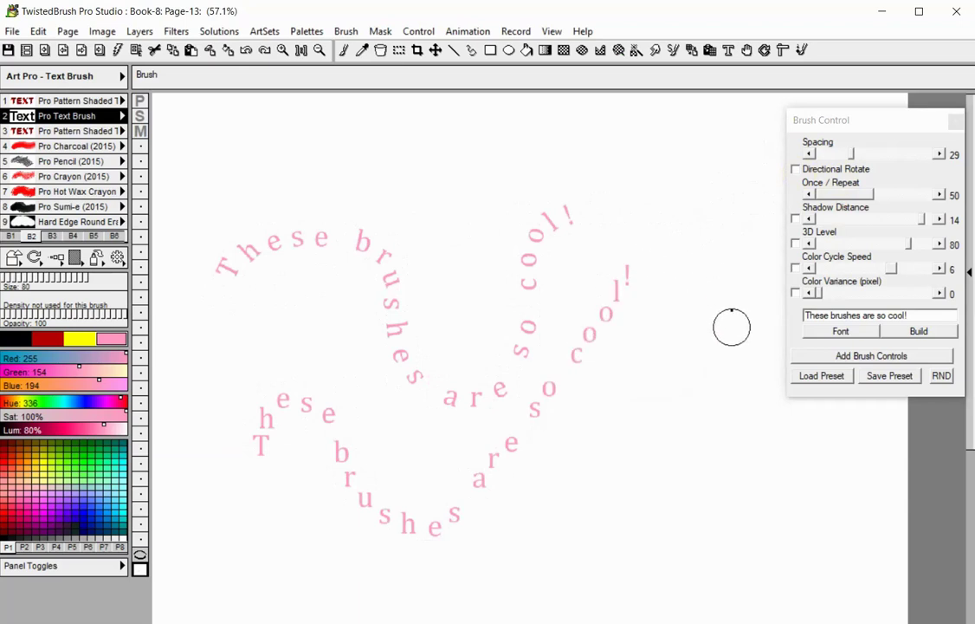
{"action": "left_click", "coordinate": [795, 170]}
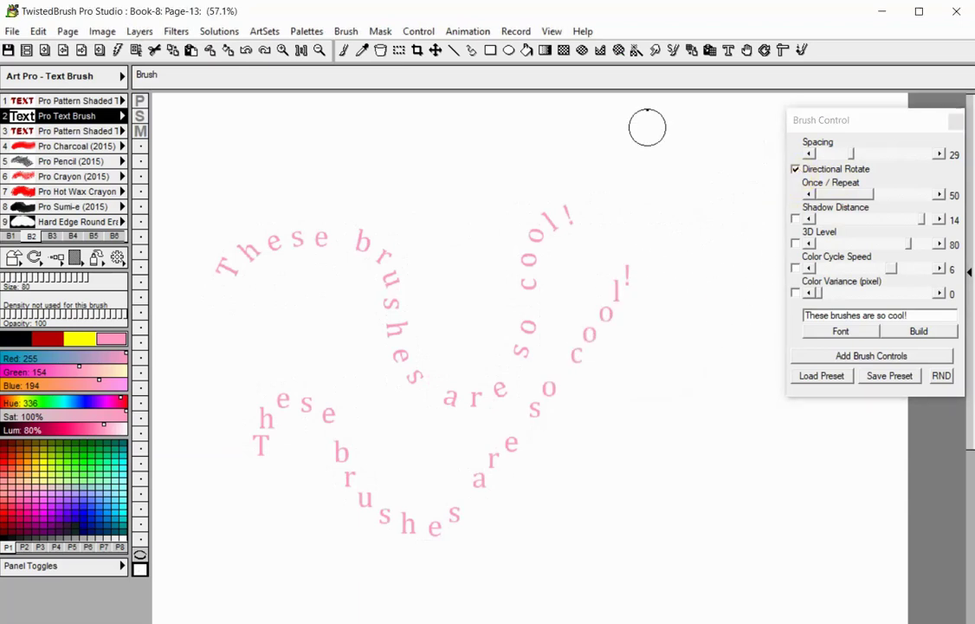
{"action": "left_click", "coordinate": [211, 52]}
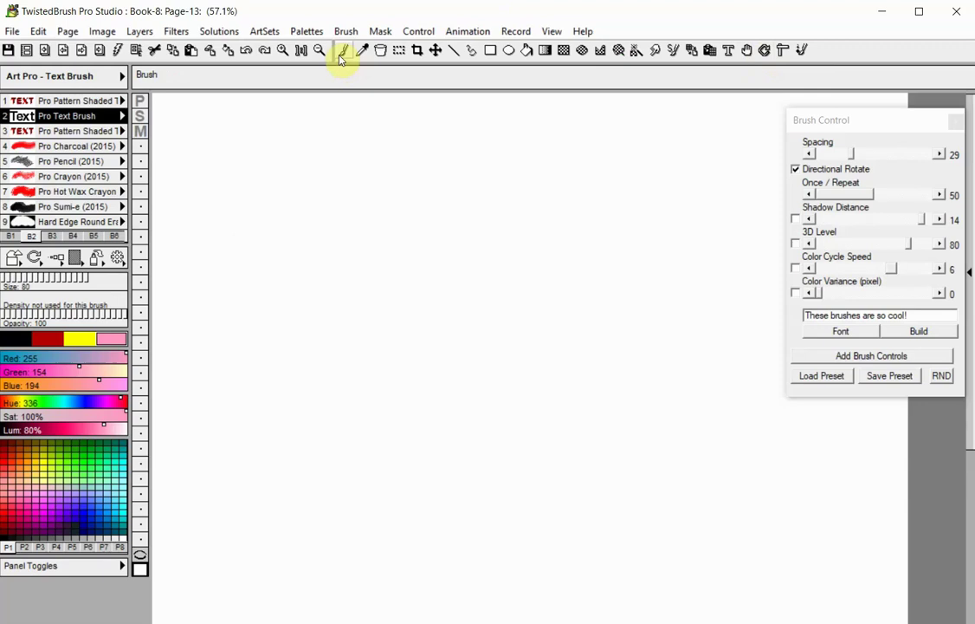
Step: Paint pink text arcs with a fixed letter angle, then with letters rotated 150 degrees
{"action": "left_click", "coordinate": [35, 258]}
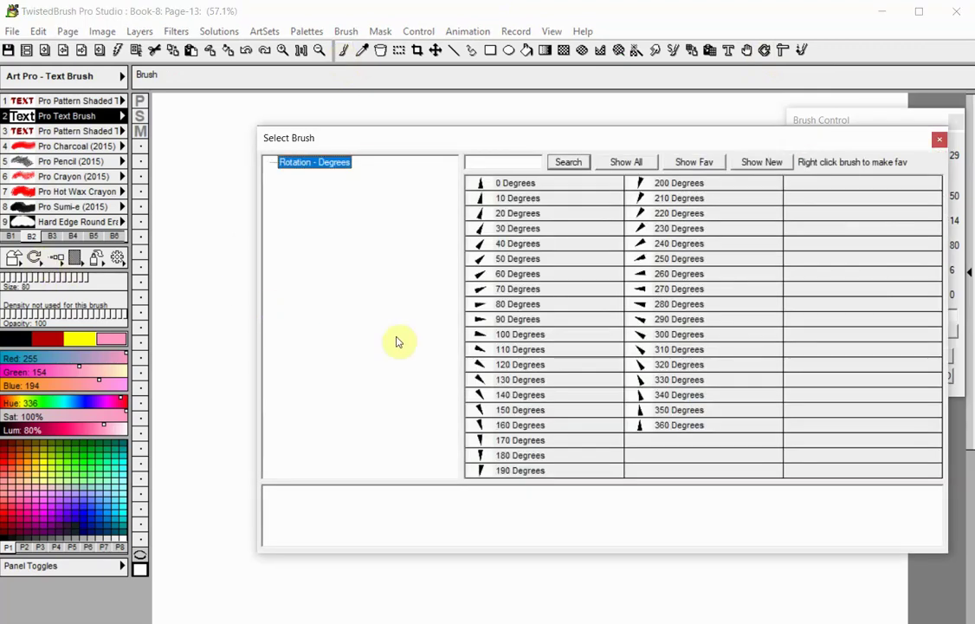
{"action": "left_click", "coordinate": [448, 318]}
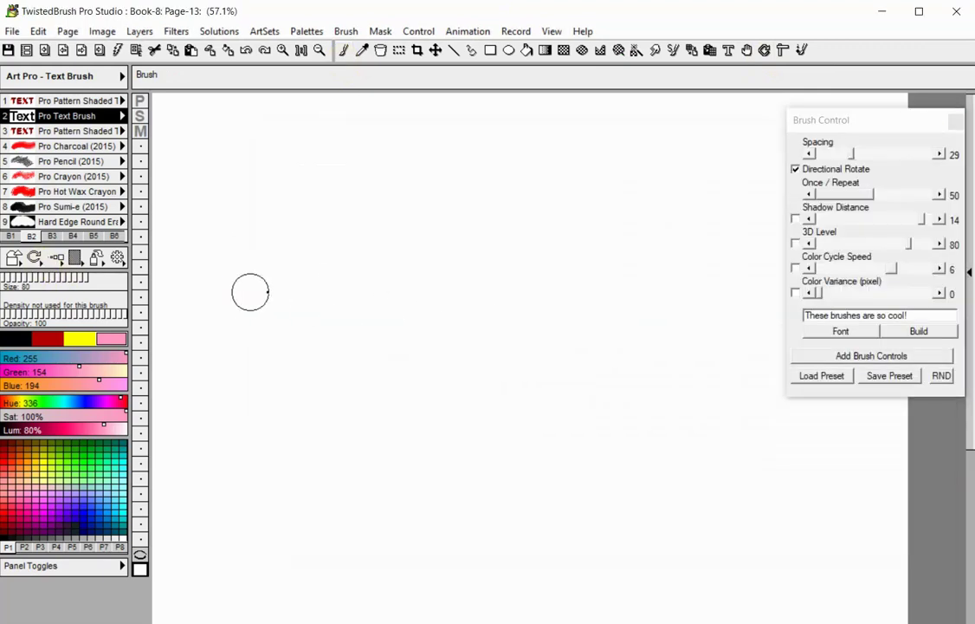
{"action": "mouse_move", "coordinate": [251, 277]}
{"action": "left_mouse_down"}
{"action": "mouse_move", "coordinate": [263, 247]}
{"action": "mouse_move", "coordinate": [320, 211]}
{"action": "mouse_move", "coordinate": [366, 199]}
{"action": "mouse_move", "coordinate": [478, 220]}
{"action": "mouse_move", "coordinate": [799, 447]}
{"action": "left_mouse_up"}
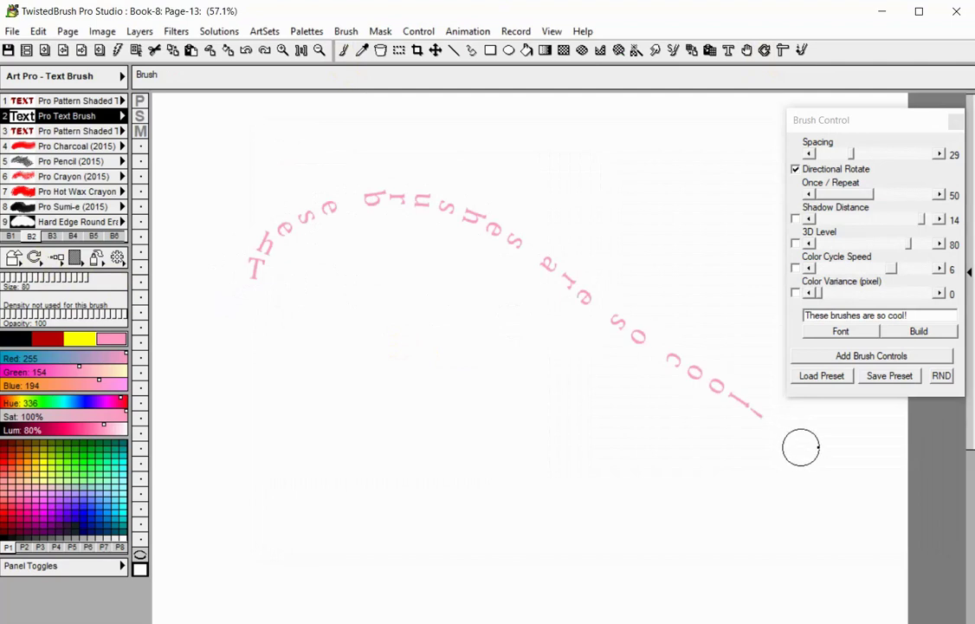
{"action": "left_click", "coordinate": [35, 258]}
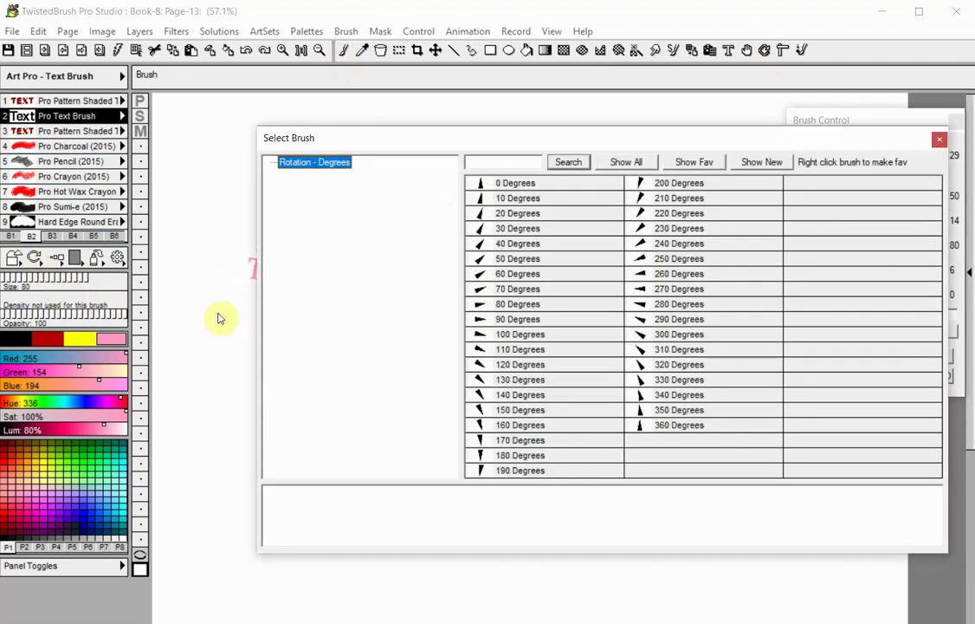
{"action": "left_click", "coordinate": [557, 412]}
{"action": "mouse_move", "coordinate": [265, 376]}
{"action": "left_mouse_down"}
{"action": "mouse_move", "coordinate": [341, 336]}
{"action": "mouse_move", "coordinate": [694, 475]}
{"action": "mouse_move", "coordinate": [805, 476]}
{"action": "left_mouse_up"}
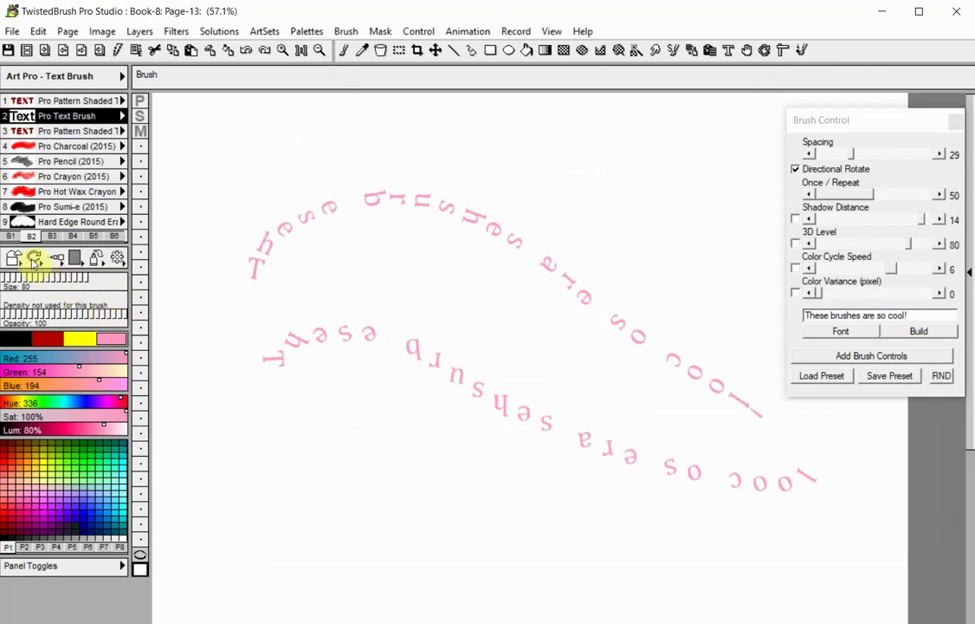
Step: Reset letter rotation to 0 degrees, paint another arc, and clear the layer
{"action": "left_click", "coordinate": [34, 258]}
{"action": "left_click", "coordinate": [491, 189]}
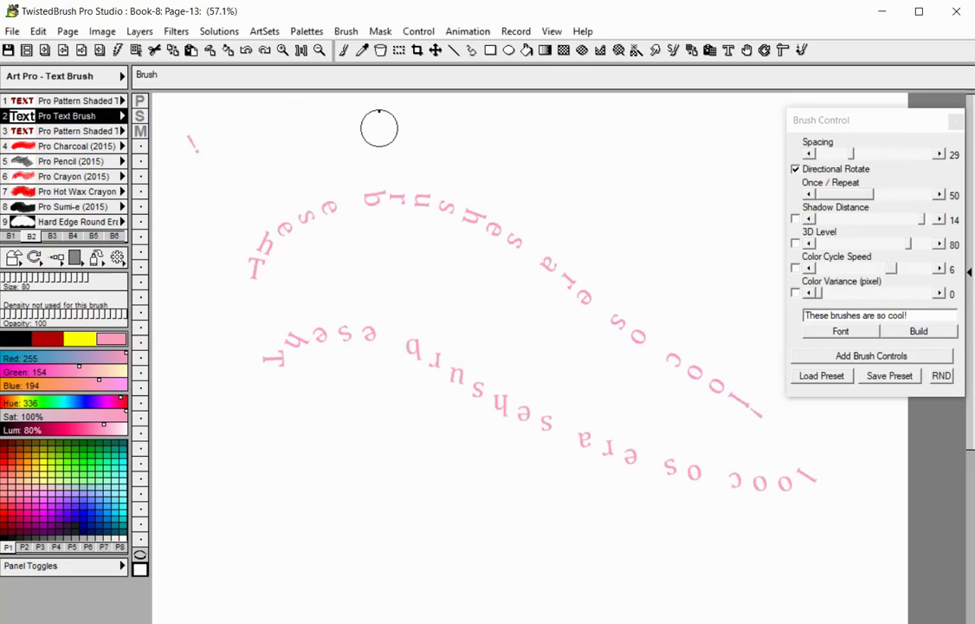
{"action": "mouse_move", "coordinate": [270, 131]}
{"action": "left_mouse_down"}
{"action": "mouse_move", "coordinate": [394, 120]}
{"action": "mouse_move", "coordinate": [543, 152]}
{"action": "mouse_move", "coordinate": [657, 212]}
{"action": "mouse_move", "coordinate": [744, 310]}
{"action": "mouse_move", "coordinate": [832, 488]}
{"action": "left_mouse_up"}
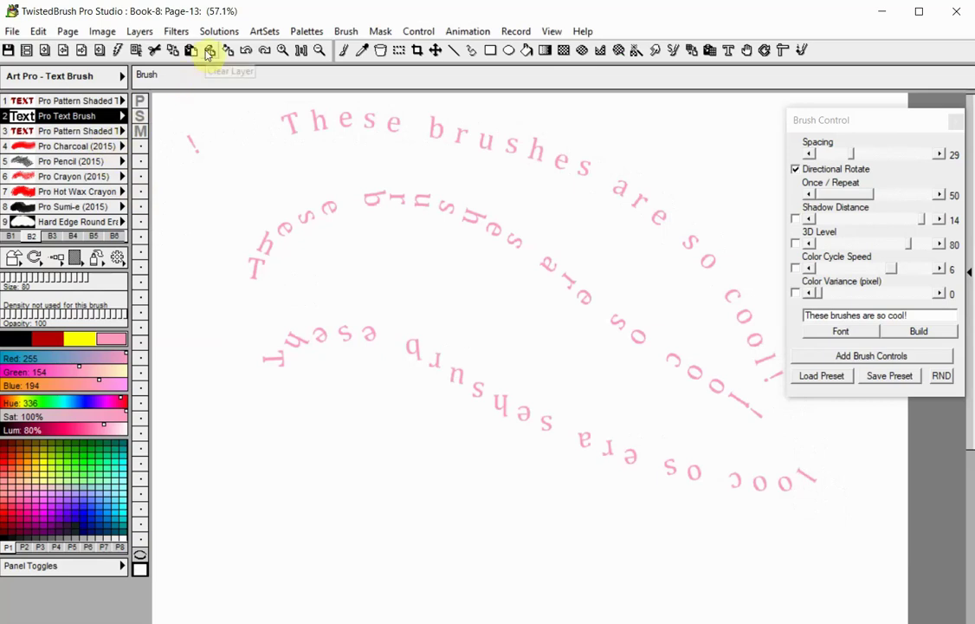
{"action": "left_click", "coordinate": [209, 52]}
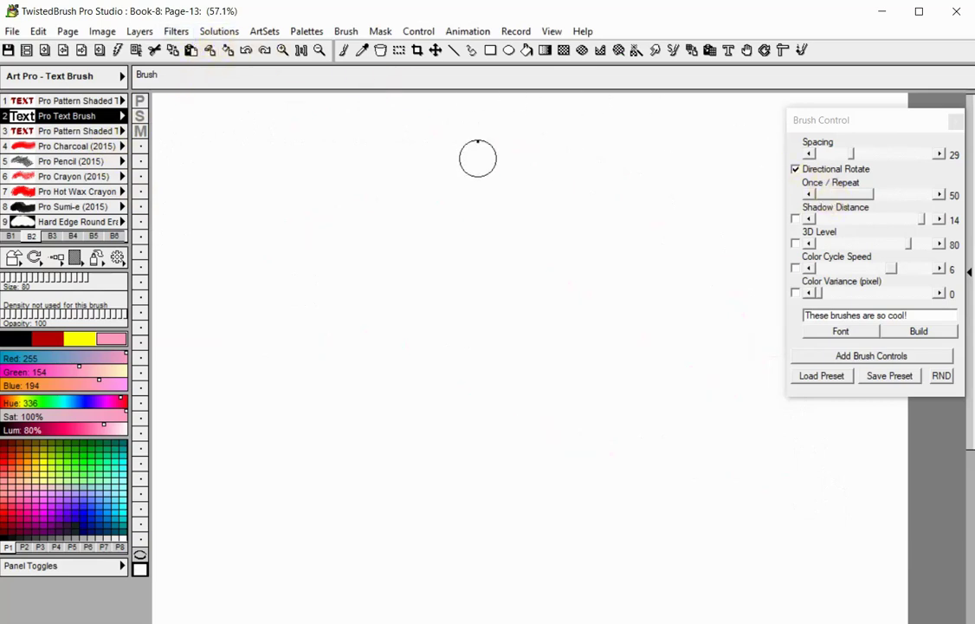
Step: Paint a text arc, then a long repeating stroke with Once / Repeat at 51; reset to 50 and clear
{"action": "mouse_move", "coordinate": [220, 223]}
{"action": "left_mouse_down"}
{"action": "mouse_move", "coordinate": [294, 171]}
{"action": "mouse_move", "coordinate": [626, 258]}
{"action": "mouse_move", "coordinate": [717, 221]}
{"action": "mouse_move", "coordinate": [767, 131]}
{"action": "mouse_move", "coordinate": [773, 96]}
{"action": "left_mouse_up"}
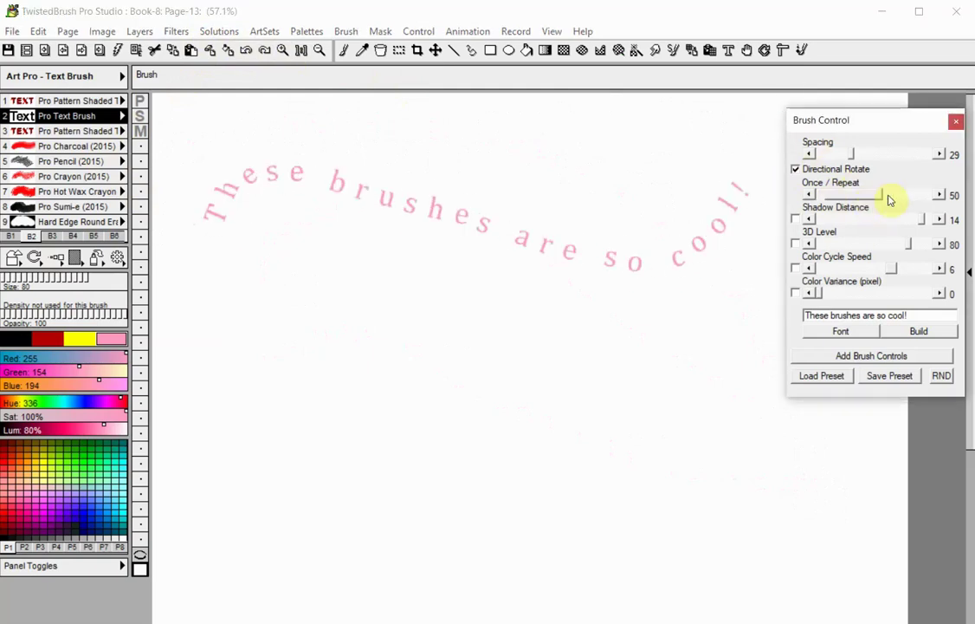
{"action": "left_click", "coordinate": [923, 197]}
{"action": "mouse_move", "coordinate": [203, 308]}
{"action": "left_mouse_down"}
{"action": "mouse_move", "coordinate": [217, 279]}
{"action": "mouse_move", "coordinate": [296, 291]}
{"action": "mouse_move", "coordinate": [369, 369]}
{"action": "mouse_move", "coordinate": [591, 341]}
{"action": "mouse_move", "coordinate": [702, 375]}
{"action": "mouse_move", "coordinate": [677, 464]}
{"action": "mouse_move", "coordinate": [565, 441]}
{"action": "mouse_move", "coordinate": [294, 438]}
{"action": "mouse_move", "coordinate": [239, 460]}
{"action": "mouse_move", "coordinate": [277, 535]}
{"action": "mouse_move", "coordinate": [456, 515]}
{"action": "mouse_move", "coordinate": [720, 537]}
{"action": "mouse_move", "coordinate": [838, 476]}
{"action": "mouse_move", "coordinate": [845, 440]}
{"action": "left_mouse_up"}
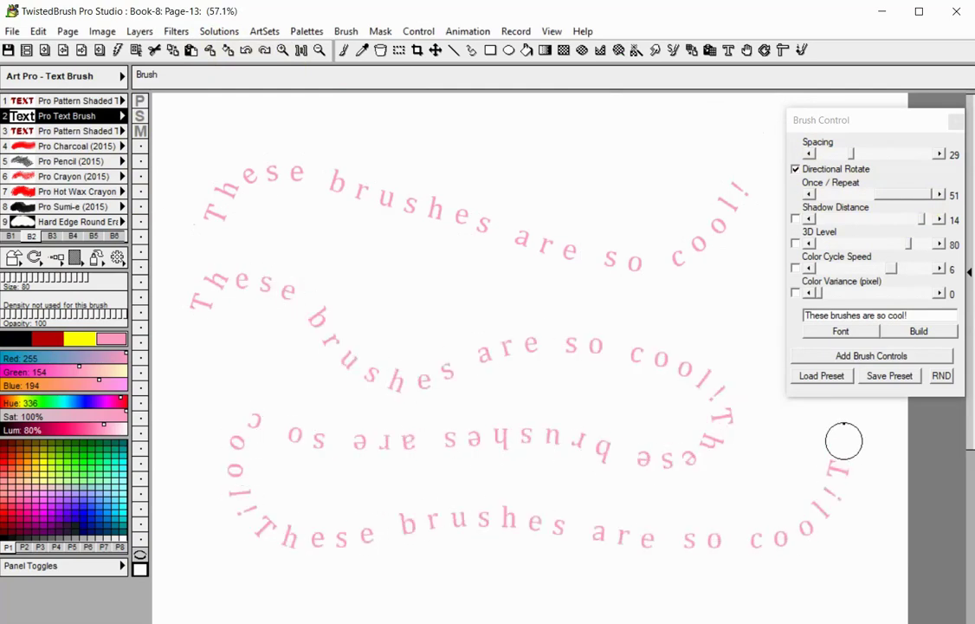
{"action": "left_click", "coordinate": [853, 195]}
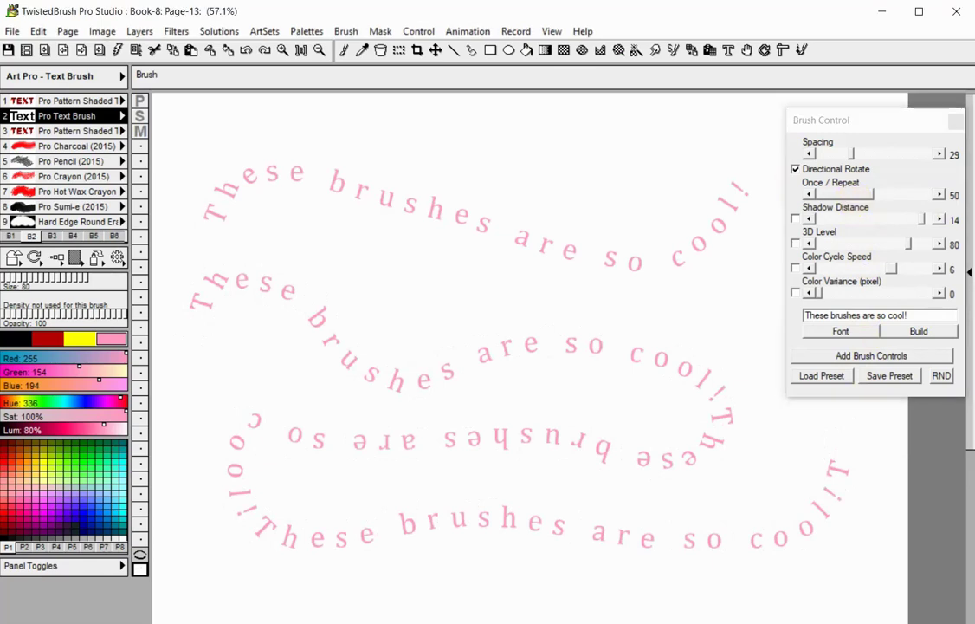
{"action": "left_click", "coordinate": [210, 50]}
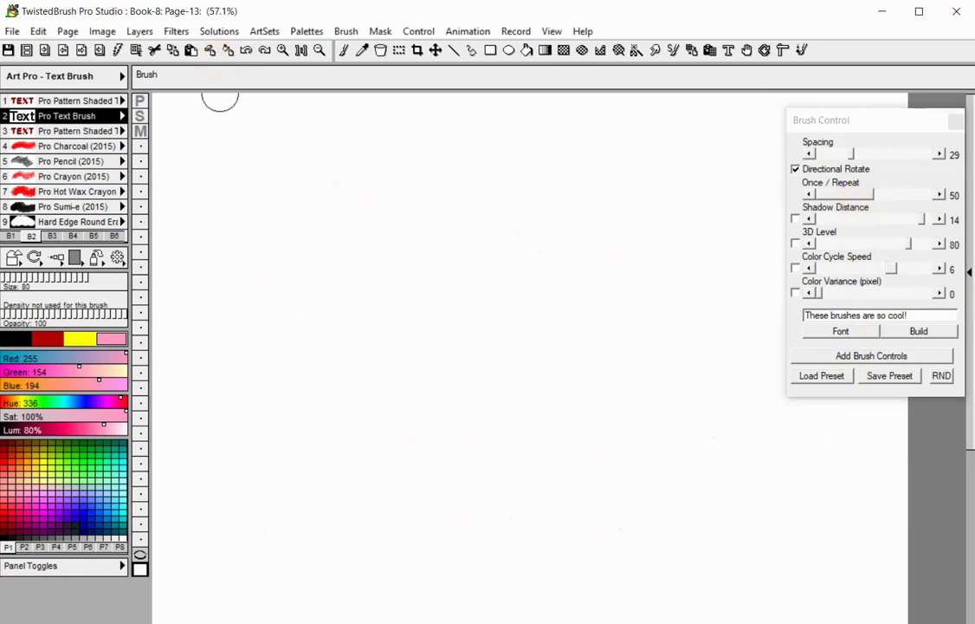
Step: Enable Shadow Distance and paint text arcs with shadow distances 2 and 12
{"action": "left_click", "coordinate": [796, 221]}
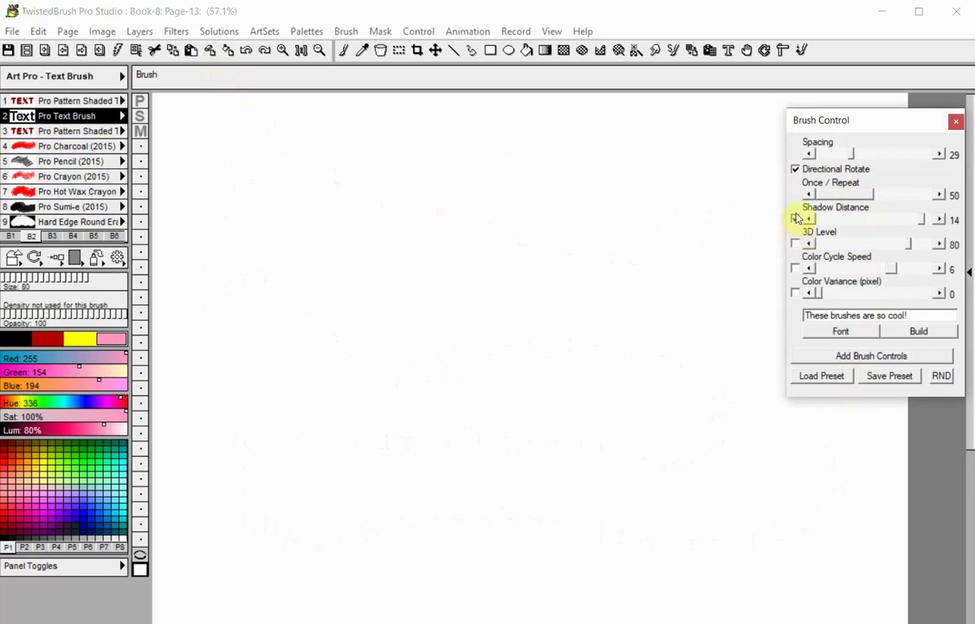
{"action": "left_click_drag", "start_coordinate": [922, 220], "coordinate": [839, 227]}
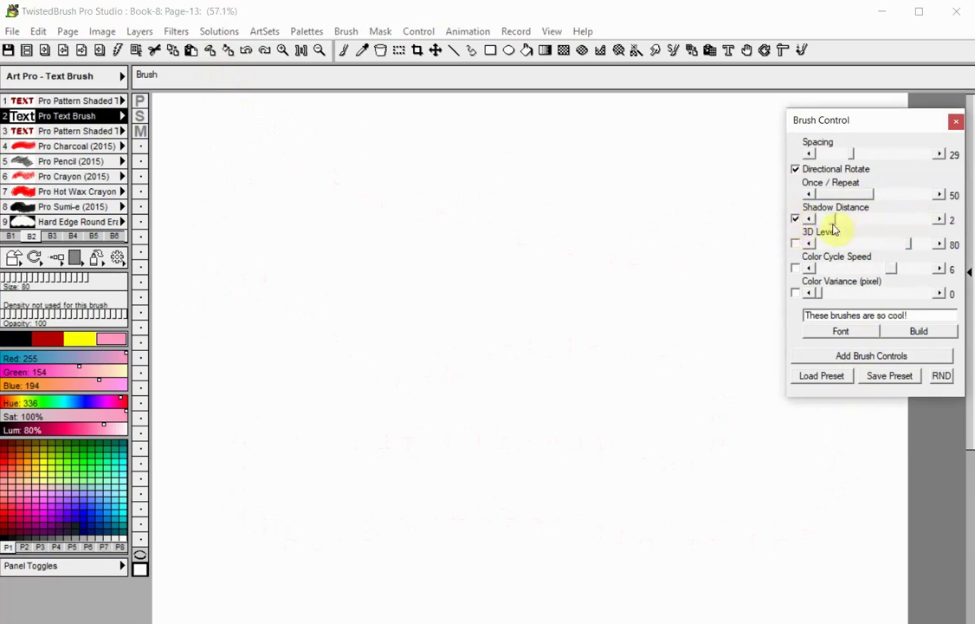
{"action": "mouse_move", "coordinate": [283, 305]}
{"action": "left_mouse_down"}
{"action": "mouse_move", "coordinate": [300, 245]}
{"action": "mouse_move", "coordinate": [364, 219]}
{"action": "mouse_move", "coordinate": [472, 238]}
{"action": "mouse_move", "coordinate": [557, 287]}
{"action": "mouse_move", "coordinate": [639, 278]}
{"action": "mouse_move", "coordinate": [682, 190]}
{"action": "mouse_move", "coordinate": [732, 141]}
{"action": "left_mouse_up"}
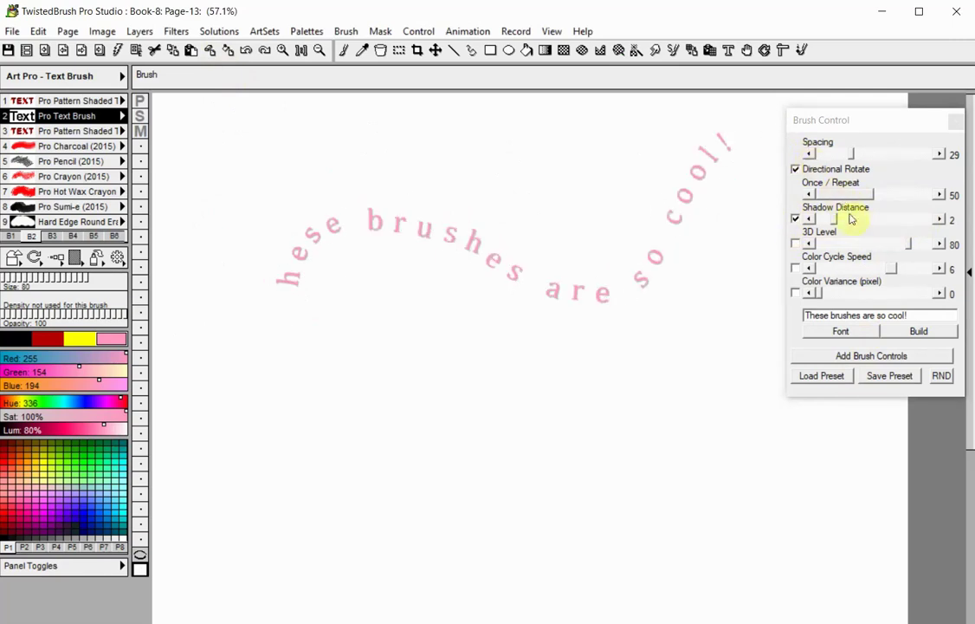
{"action": "left_click_drag", "start_coordinate": [835, 226], "coordinate": [894, 225]}
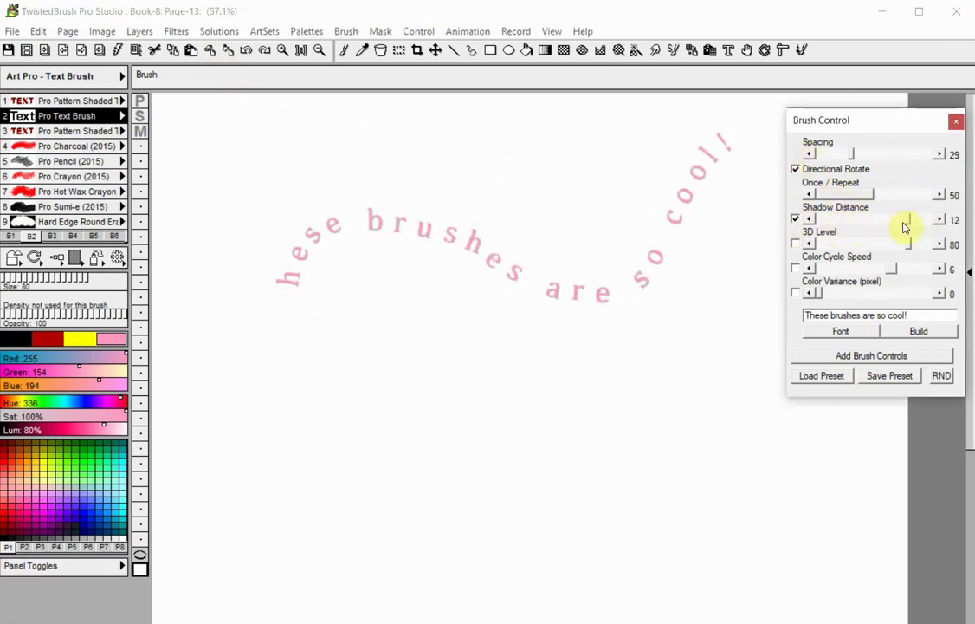
{"action": "mouse_move", "coordinate": [233, 365]}
{"action": "left_mouse_down"}
{"action": "mouse_move", "coordinate": [541, 357]}
{"action": "mouse_move", "coordinate": [725, 395]}
{"action": "mouse_move", "coordinate": [777, 519]}
{"action": "left_mouse_up"}
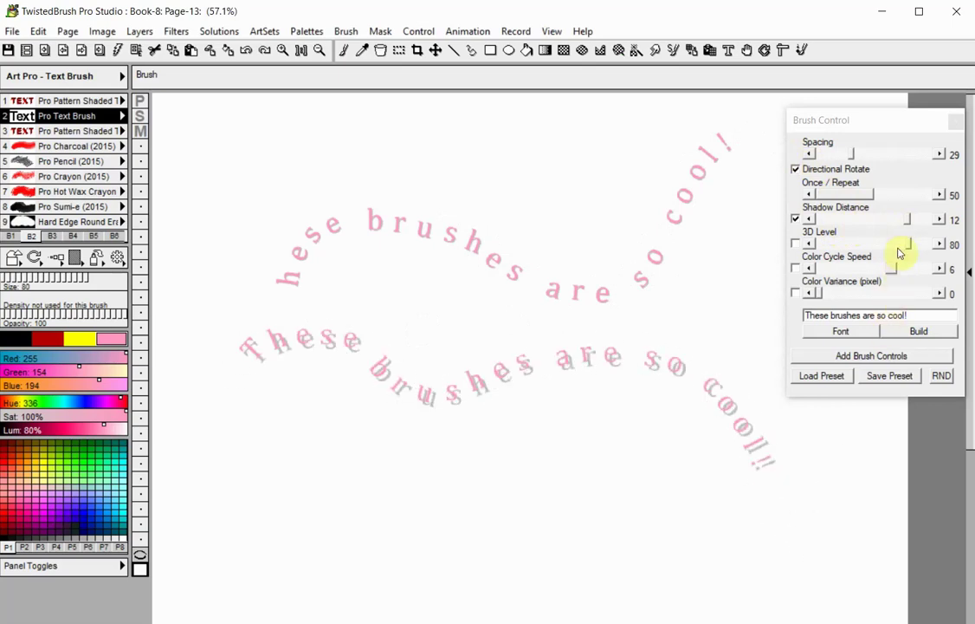
Step: Set Shadow Distance to 6, switch the shadow off, and clear the canvas
{"action": "left_click_drag", "start_coordinate": [910, 227], "coordinate": [882, 226]}
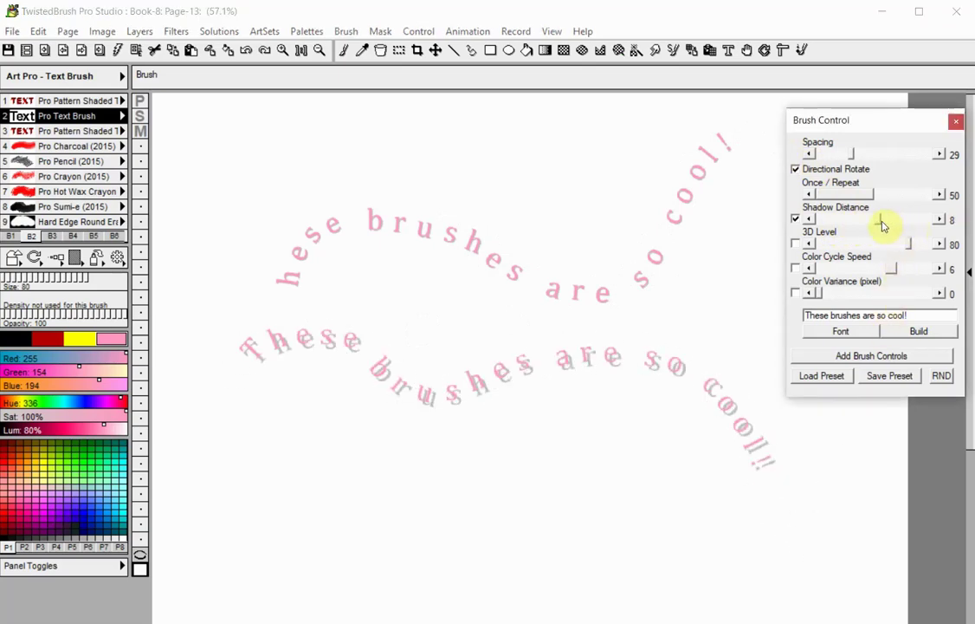
{"action": "left_click", "coordinate": [796, 219]}
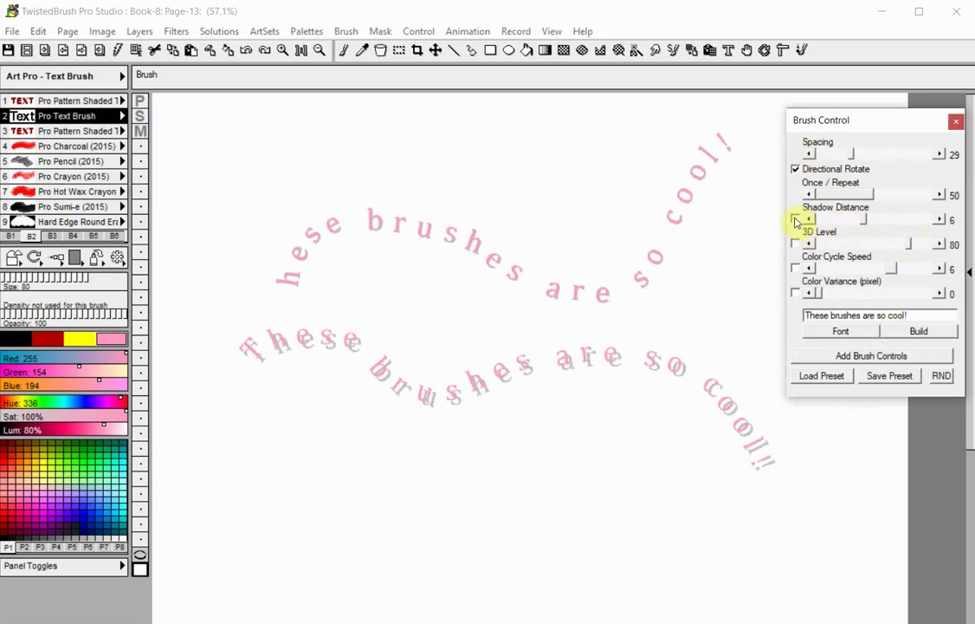
{"action": "left_click", "coordinate": [213, 54]}
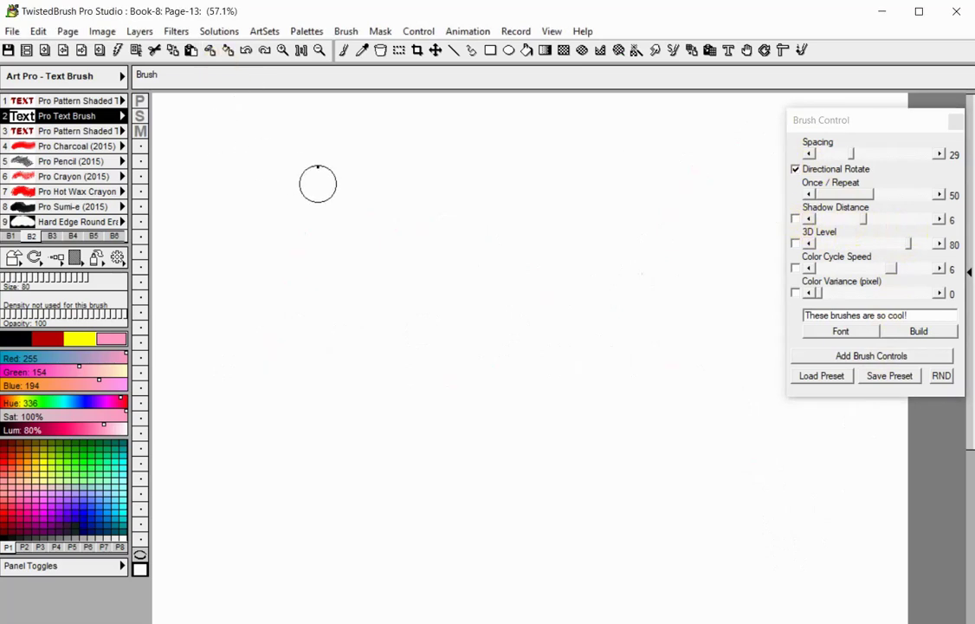
Step: Paint 3D Level text arcs: one plain, one with drop shadow, one with shadow distance 10
{"action": "left_click", "coordinate": [798, 246]}
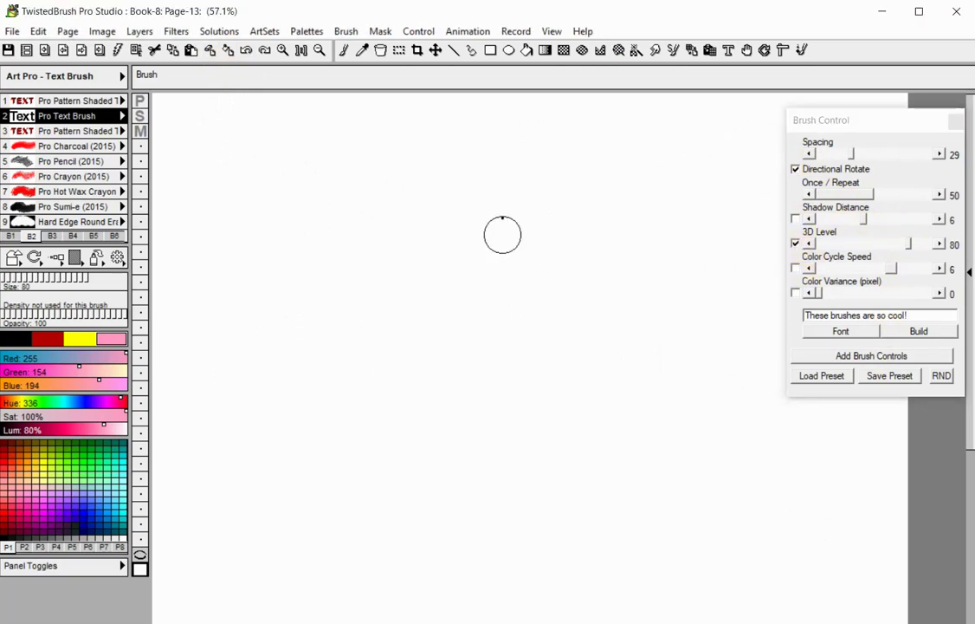
{"action": "mouse_move", "coordinate": [223, 201]}
{"action": "left_mouse_down"}
{"action": "mouse_move", "coordinate": [283, 182]}
{"action": "mouse_move", "coordinate": [441, 203]}
{"action": "mouse_move", "coordinate": [677, 213]}
{"action": "mouse_move", "coordinate": [713, 178]}
{"action": "mouse_move", "coordinate": [770, 177]}
{"action": "left_mouse_up"}
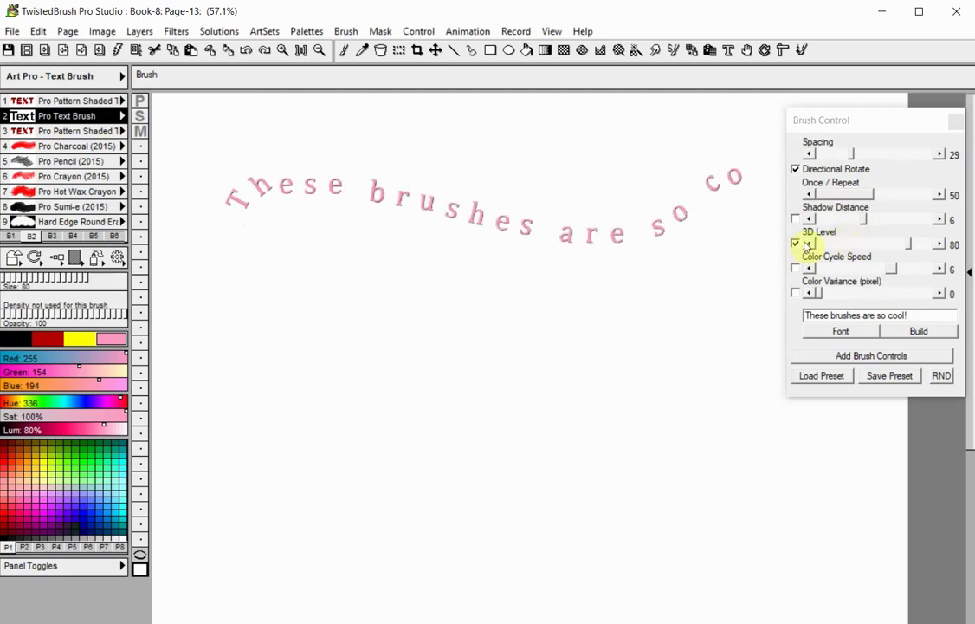
{"action": "left_click", "coordinate": [797, 220]}
{"action": "mouse_move", "coordinate": [181, 324]}
{"action": "left_mouse_down"}
{"action": "mouse_move", "coordinate": [210, 284]}
{"action": "mouse_move", "coordinate": [306, 266]}
{"action": "mouse_move", "coordinate": [470, 309]}
{"action": "mouse_move", "coordinate": [664, 333]}
{"action": "mouse_move", "coordinate": [744, 401]}
{"action": "left_mouse_up"}
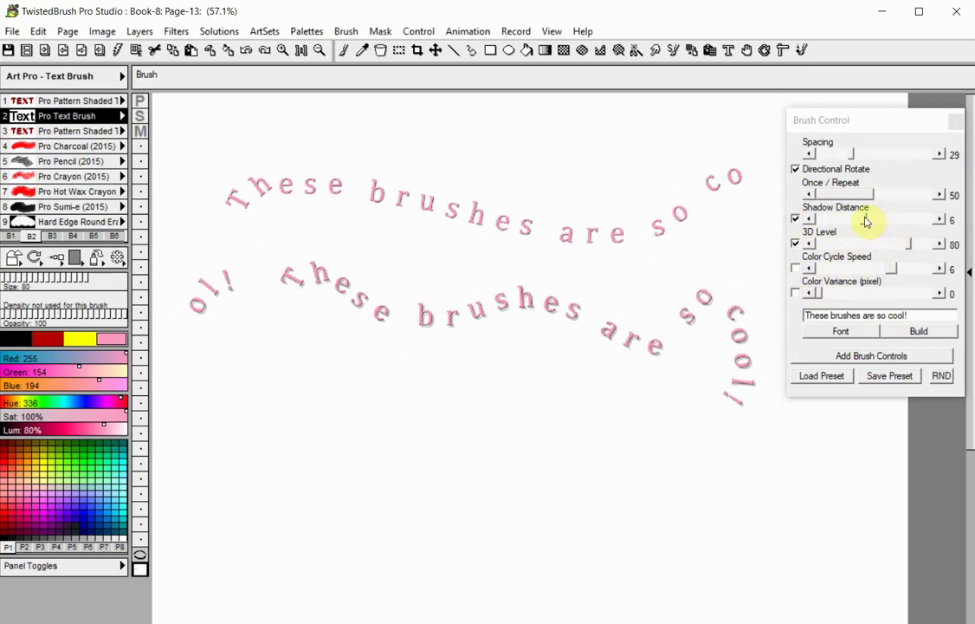
{"action": "left_click_drag", "start_coordinate": [866, 222], "coordinate": [893, 222]}
{"action": "mouse_move", "coordinate": [236, 423]}
{"action": "left_mouse_down"}
{"action": "mouse_move", "coordinate": [235, 399]}
{"action": "mouse_move", "coordinate": [437, 387]}
{"action": "mouse_move", "coordinate": [701, 491]}
{"action": "mouse_move", "coordinate": [551, 550]}
{"action": "left_mouse_up"}
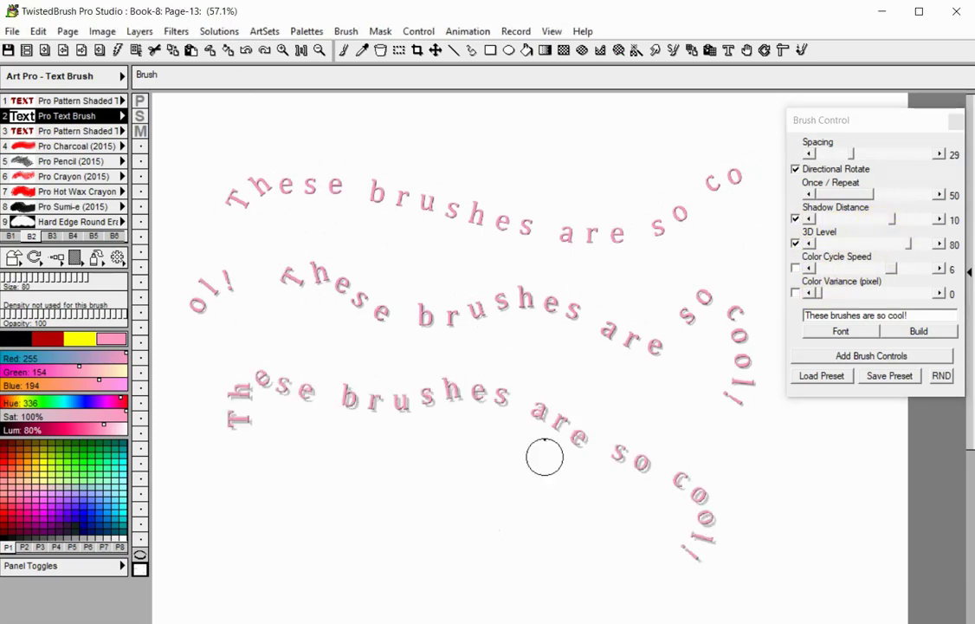
Step: Clear the canvas, turn off the shadow, enable colour cycling at lowest speed, and paint a text arc
{"action": "left_click", "coordinate": [211, 51]}
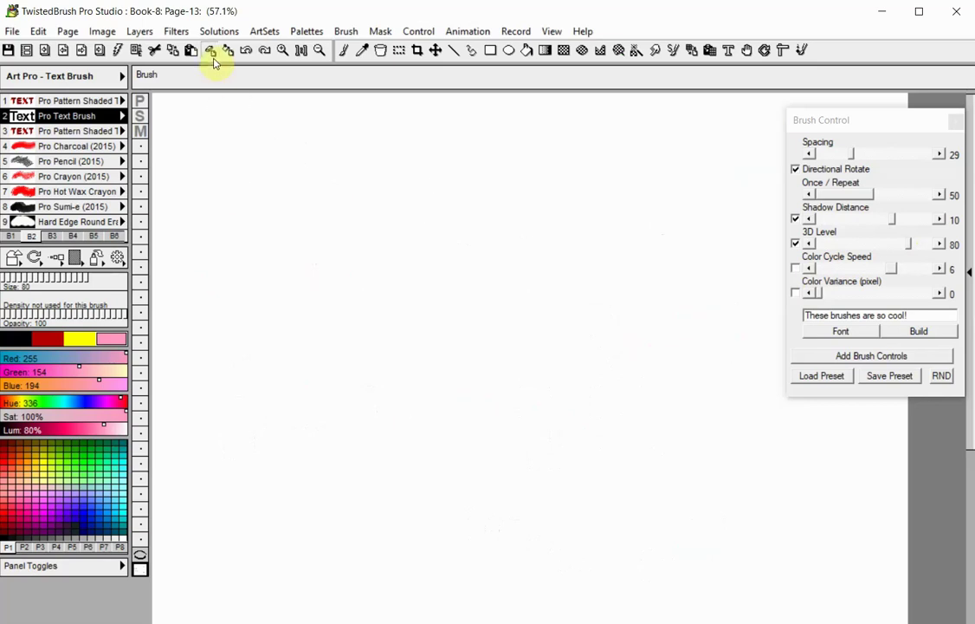
{"action": "left_click", "coordinate": [796, 220]}
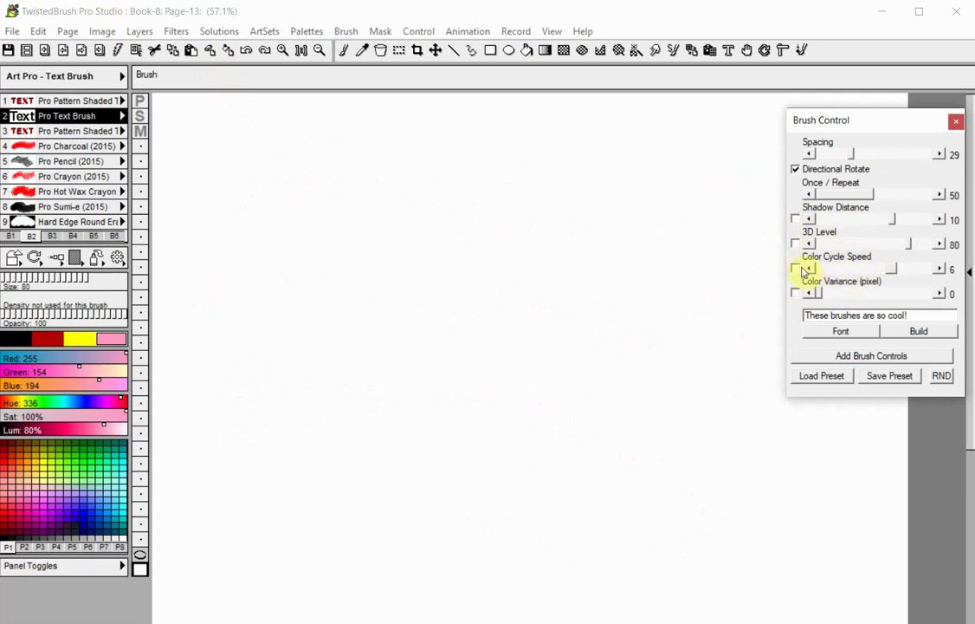
{"action": "left_click", "coordinate": [124, 343]}
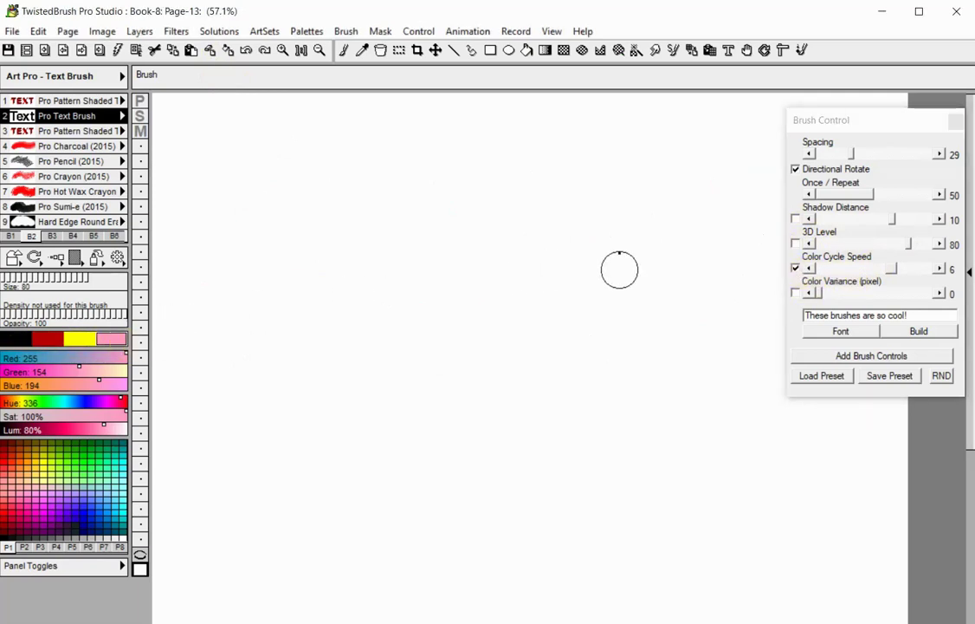
{"action": "left_click_drag", "start_coordinate": [895, 274], "coordinate": [834, 273]}
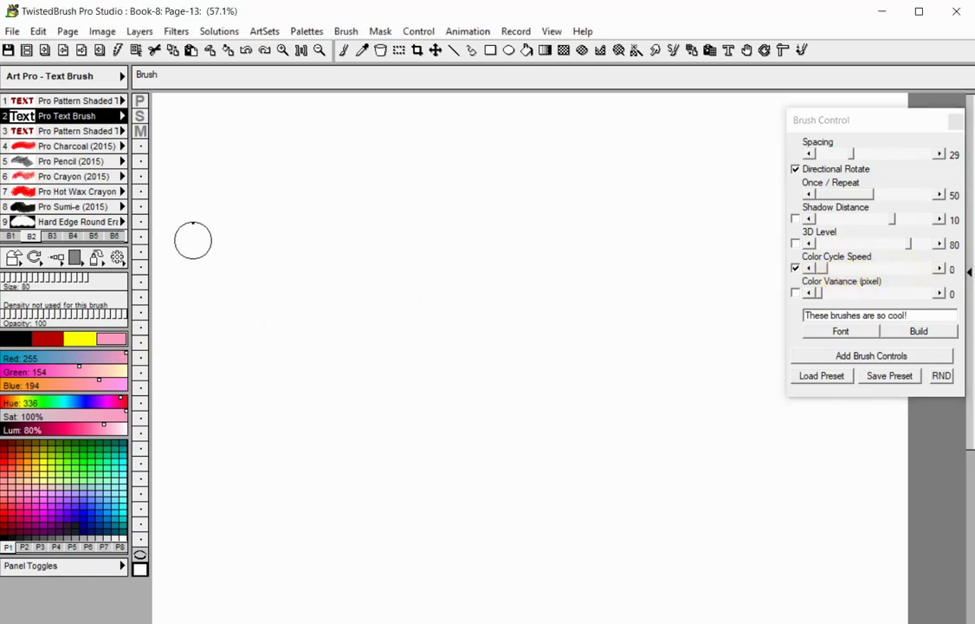
{"action": "mouse_move", "coordinate": [192, 236]}
{"action": "left_mouse_down"}
{"action": "mouse_move", "coordinate": [247, 193]}
{"action": "mouse_move", "coordinate": [466, 181]}
{"action": "mouse_move", "coordinate": [685, 250]}
{"action": "mouse_move", "coordinate": [685, 276]}
{"action": "mouse_move", "coordinate": [512, 255]}
{"action": "left_mouse_up"}
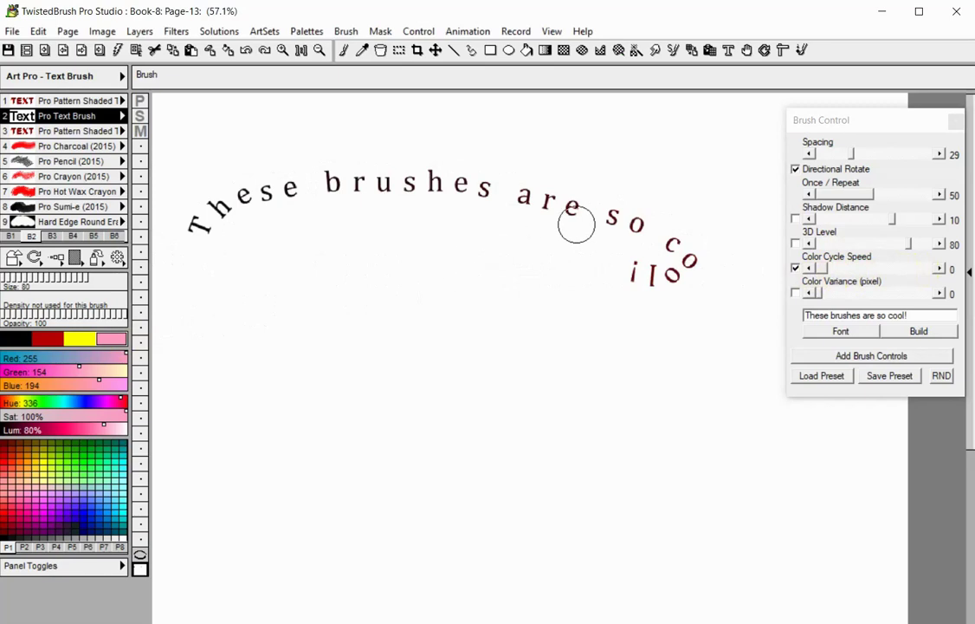
Step: Paint a second curved string, then set Color Cycle Speed to 4 and paint a third lower down
{"action": "left_click", "coordinate": [828, 270]}
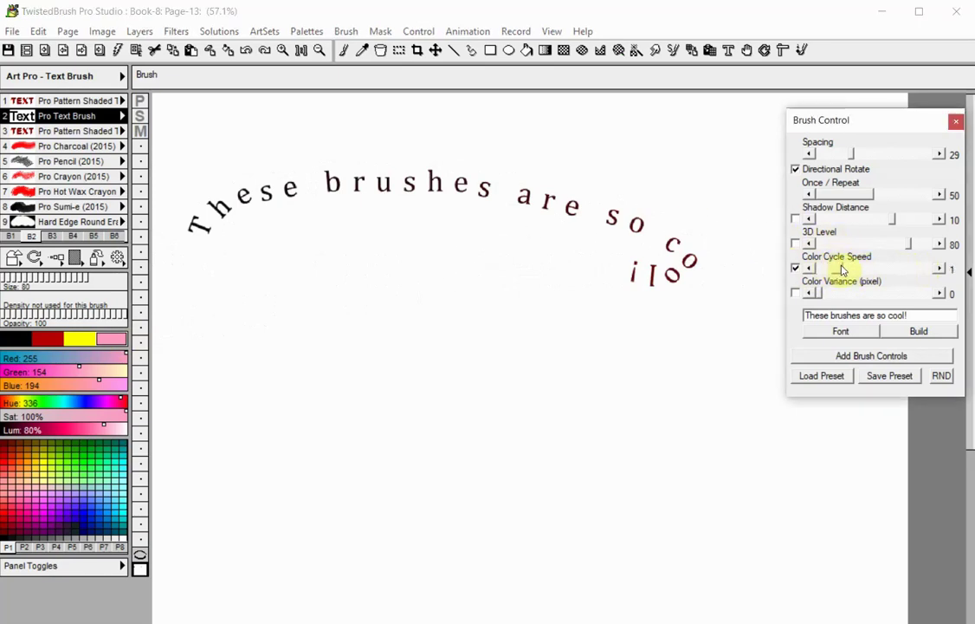
{"action": "mouse_move", "coordinate": [241, 296]}
{"action": "left_mouse_down"}
{"action": "mouse_move", "coordinate": [345, 266]}
{"action": "mouse_move", "coordinate": [457, 277]}
{"action": "mouse_move", "coordinate": [555, 332]}
{"action": "mouse_move", "coordinate": [653, 348]}
{"action": "mouse_move", "coordinate": [738, 301]}
{"action": "mouse_move", "coordinate": [741, 243]}
{"action": "mouse_move", "coordinate": [708, 191]}
{"action": "left_mouse_up"}
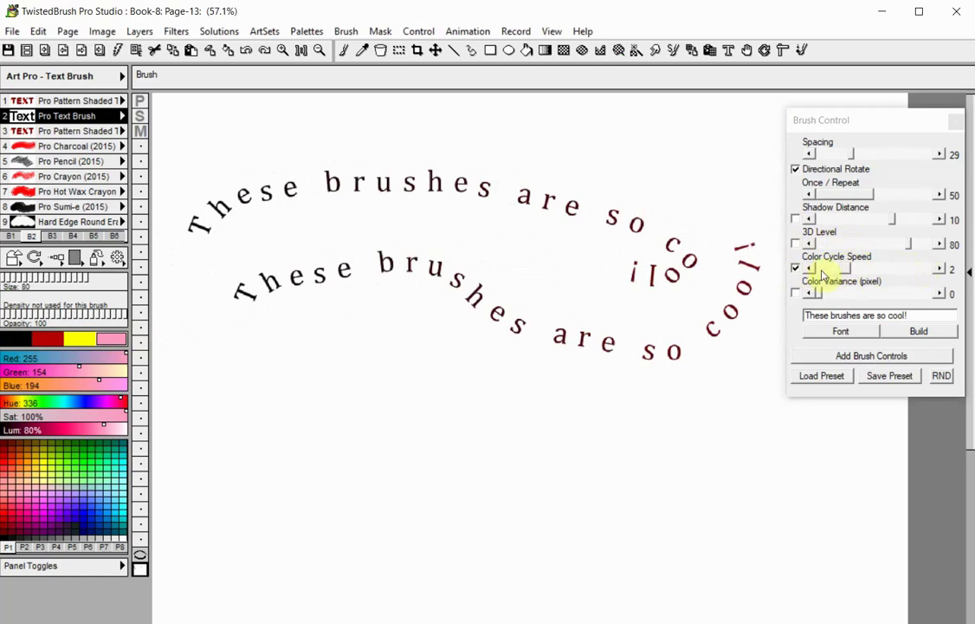
{"action": "left_click", "coordinate": [846, 269]}
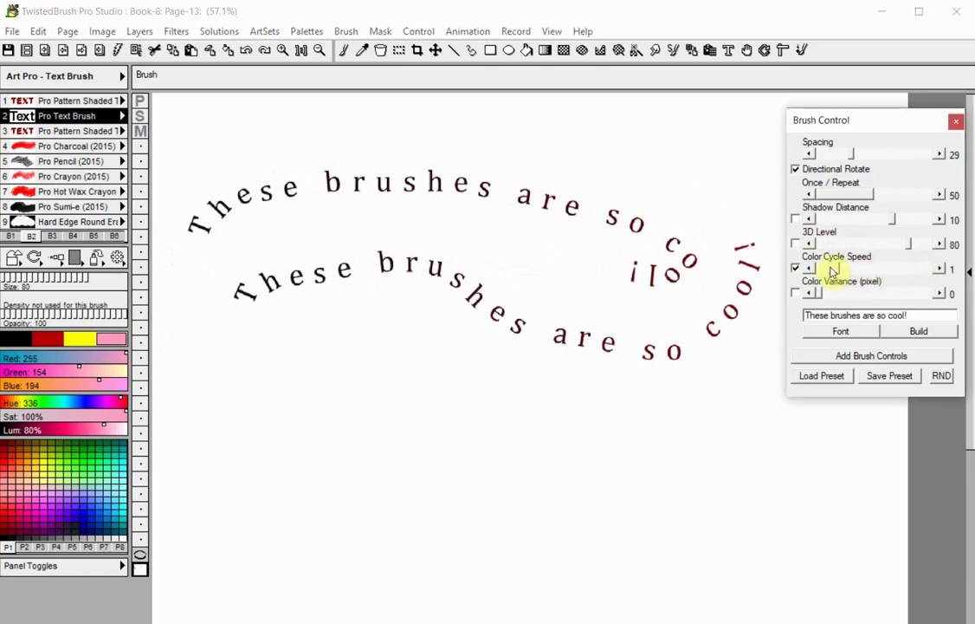
{"action": "left_click_drag", "start_coordinate": [834, 269], "coordinate": [871, 271]}
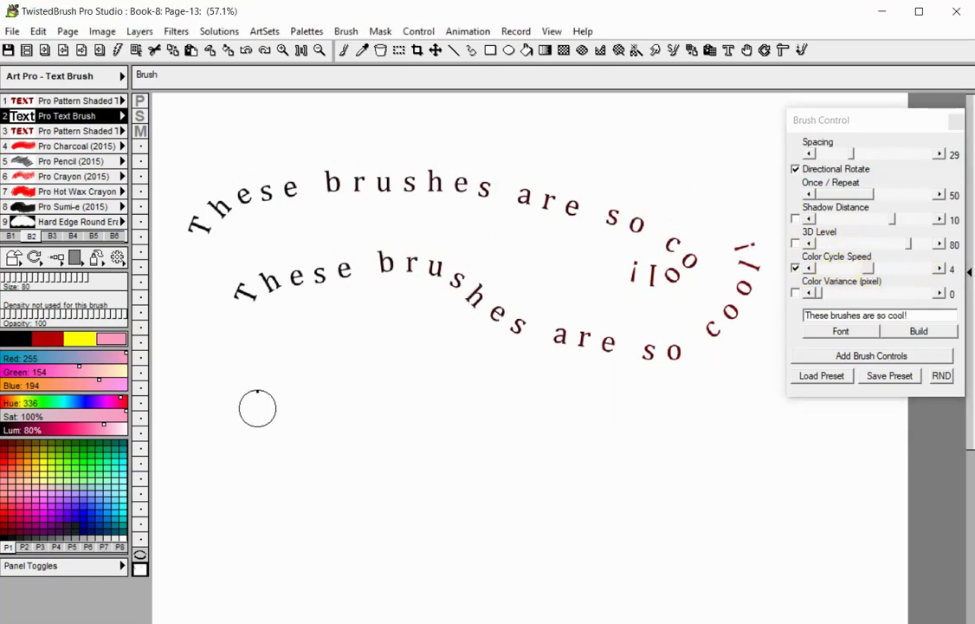
{"action": "mouse_move", "coordinate": [245, 381]}
{"action": "left_mouse_down"}
{"action": "mouse_move", "coordinate": [425, 449]}
{"action": "mouse_move", "coordinate": [656, 402]}
{"action": "mouse_move", "coordinate": [747, 336]}
{"action": "mouse_move", "coordinate": [762, 260]}
{"action": "left_mouse_up"}
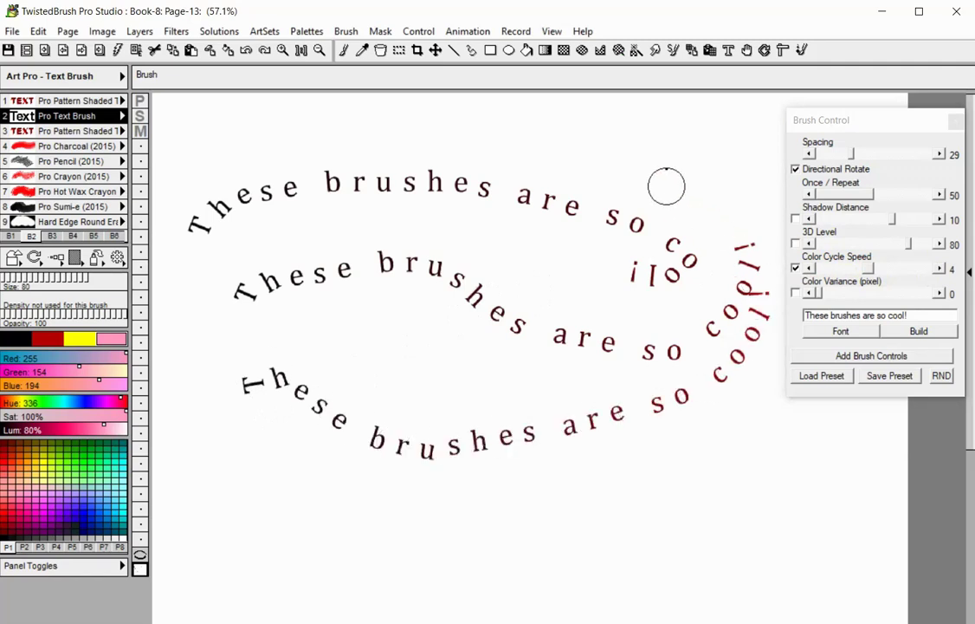
Step: Paint strings near the bottom at colour cycle speeds 8 and 9, then clear the canvas
{"action": "left_click", "coordinate": [871, 270]}
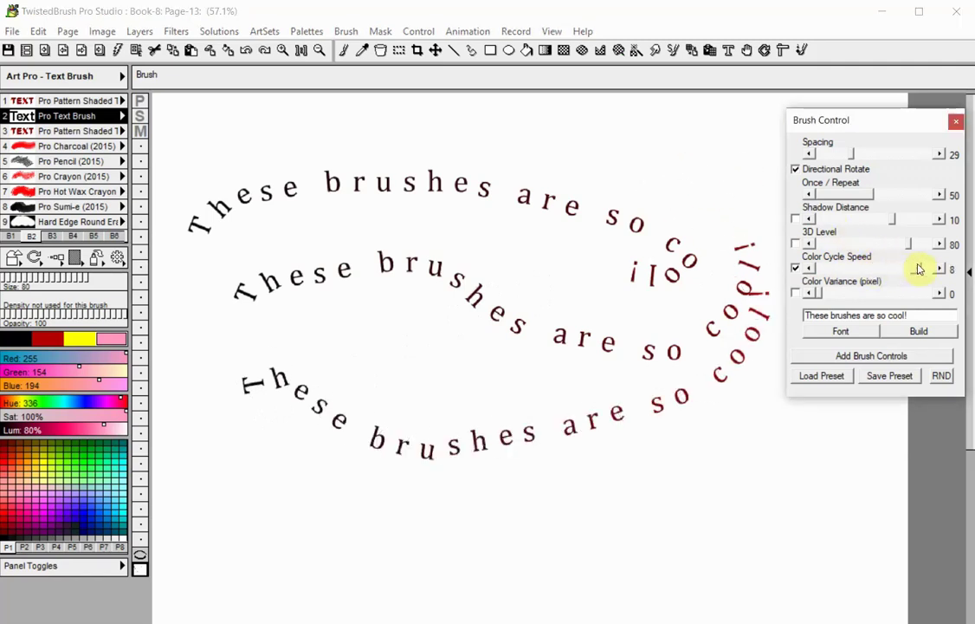
{"action": "mouse_move", "coordinate": [211, 488]}
{"action": "left_mouse_down"}
{"action": "mouse_move", "coordinate": [425, 539]}
{"action": "mouse_move", "coordinate": [735, 509]}
{"action": "mouse_move", "coordinate": [777, 483]}
{"action": "left_mouse_up"}
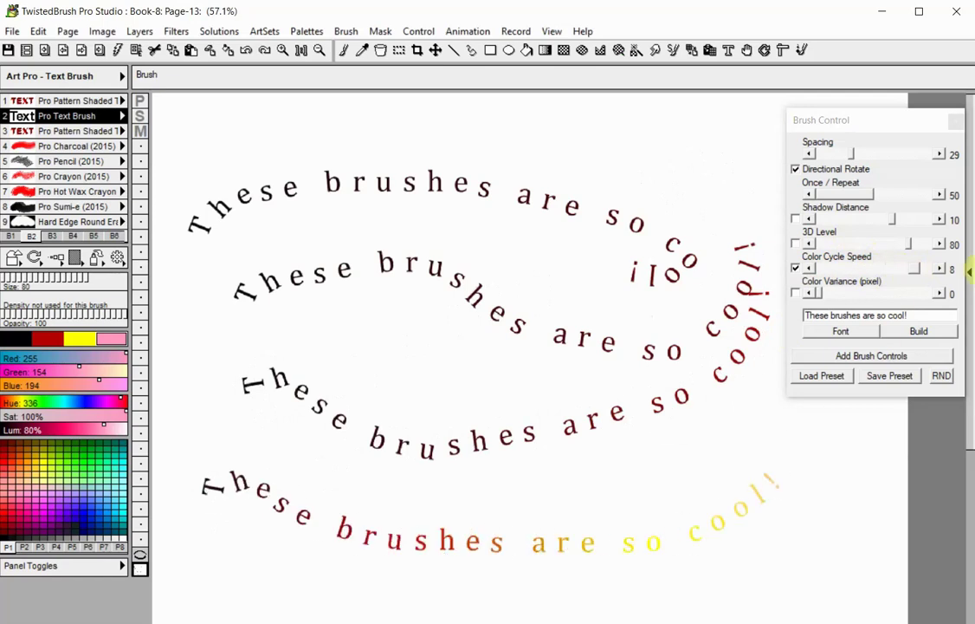
{"action": "left_click", "coordinate": [914, 272]}
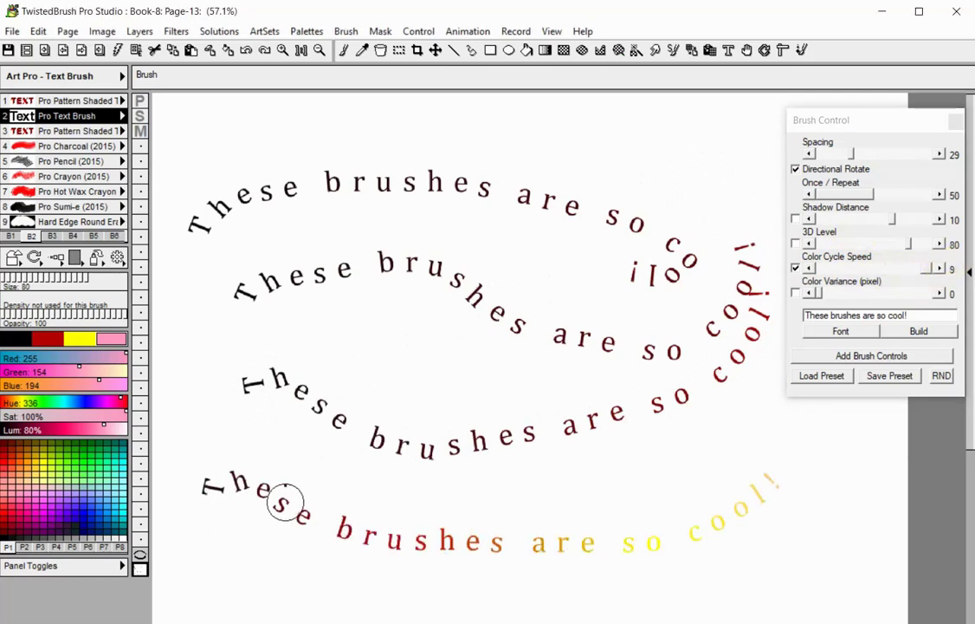
{"action": "mouse_move", "coordinate": [227, 569]}
{"action": "left_mouse_down"}
{"action": "mouse_move", "coordinate": [509, 597]}
{"action": "mouse_move", "coordinate": [691, 595]}
{"action": "mouse_move", "coordinate": [775, 524]}
{"action": "left_mouse_up"}
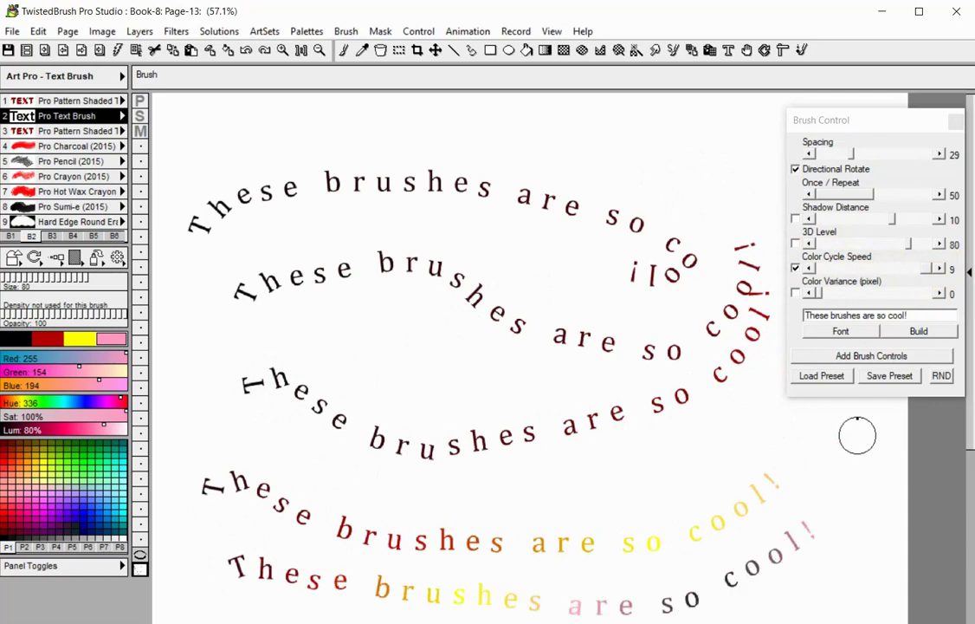
{"action": "left_click", "coordinate": [212, 54]}
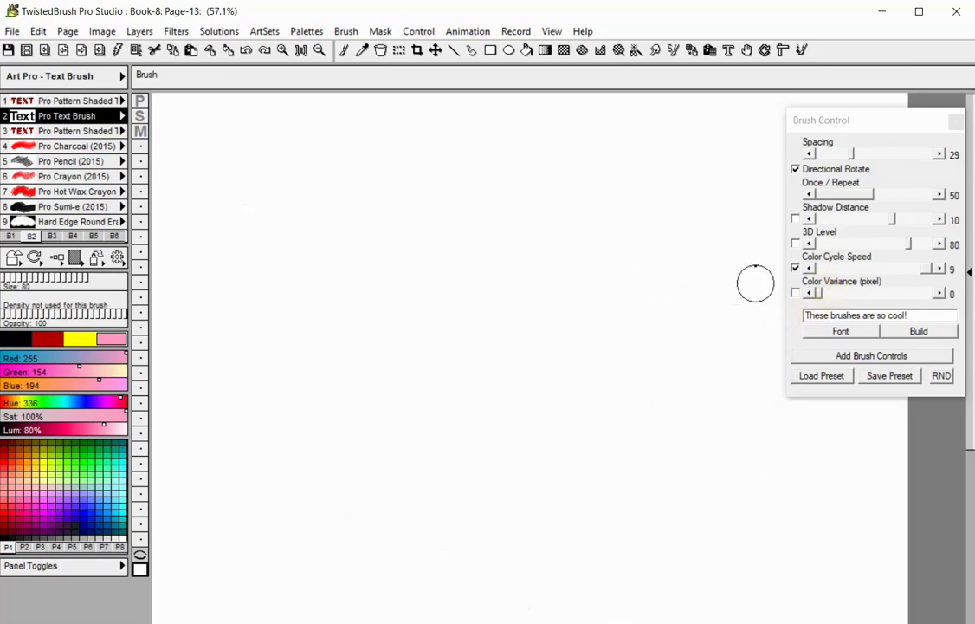
Step: Paint dark red curved text with Color Variance turned on and Color Cycle Speed off
{"action": "left_click", "coordinate": [45, 344]}
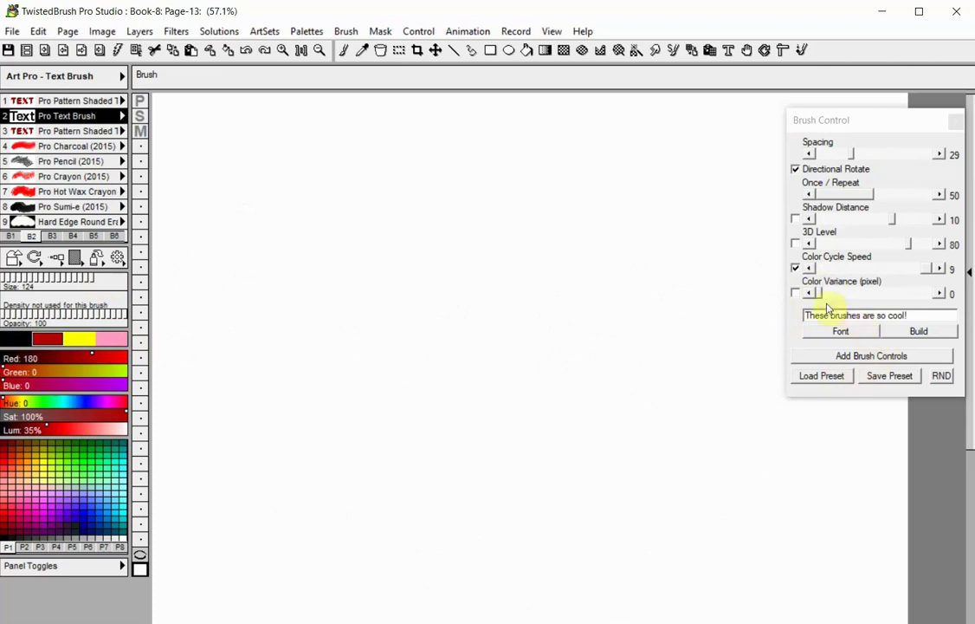
{"action": "left_click", "coordinate": [796, 294]}
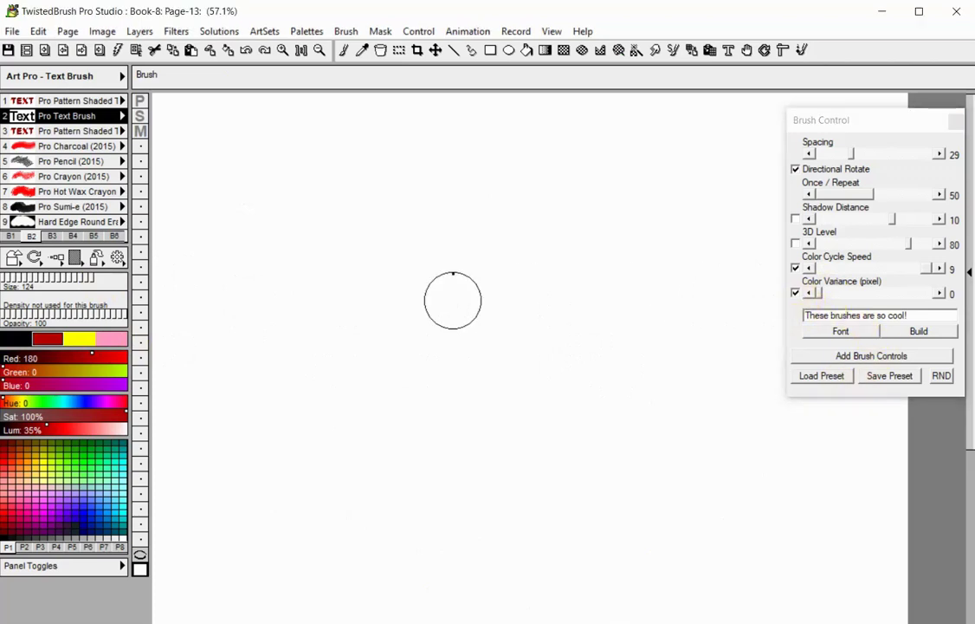
{"action": "mouse_move", "coordinate": [270, 285]}
{"action": "left_mouse_down"}
{"action": "mouse_move", "coordinate": [318, 230]}
{"action": "mouse_move", "coordinate": [435, 206]}
{"action": "mouse_move", "coordinate": [696, 271]}
{"action": "left_mouse_up"}
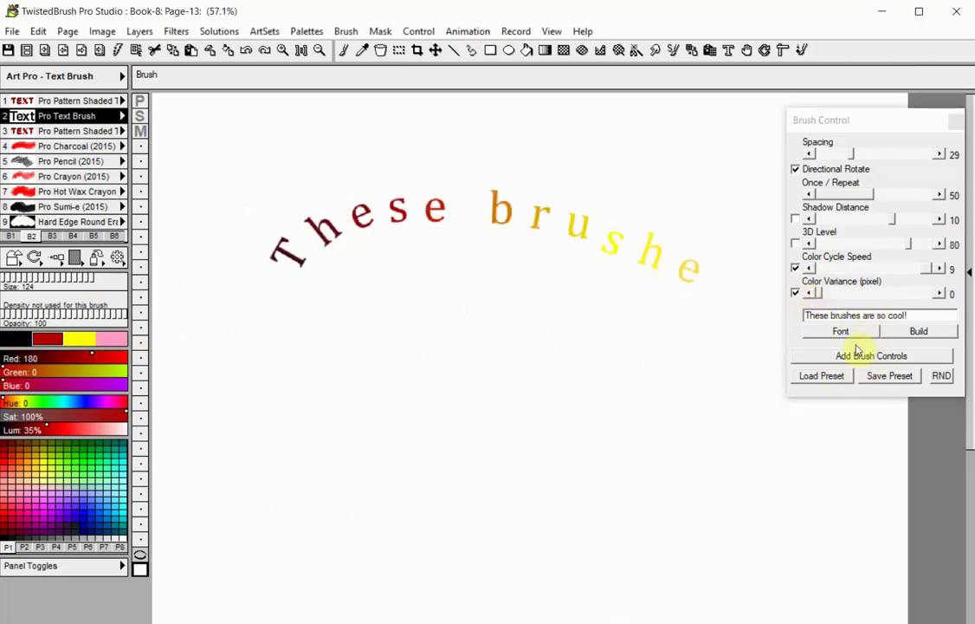
{"action": "left_click", "coordinate": [796, 269]}
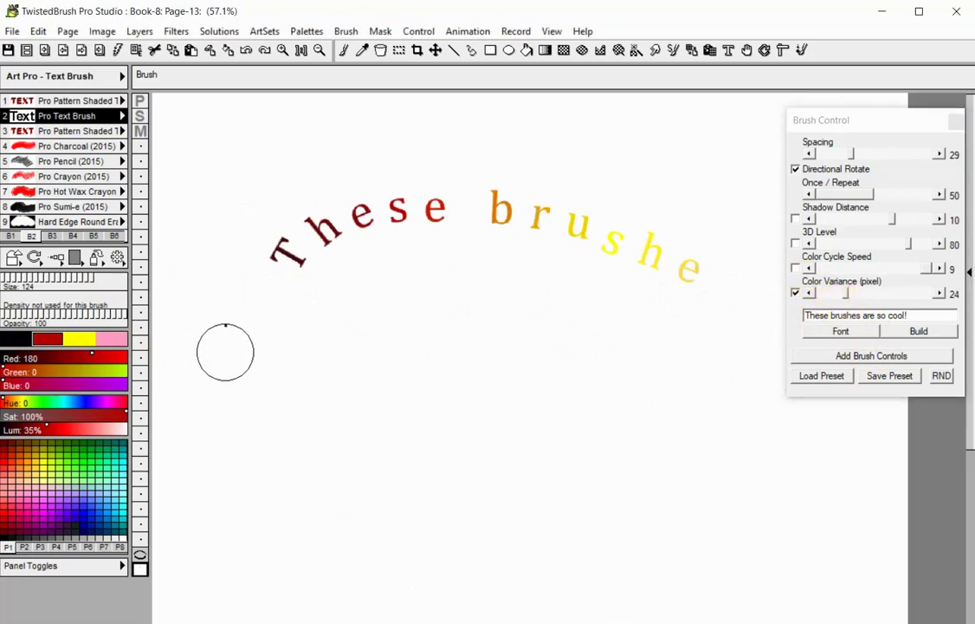
{"action": "mouse_move", "coordinate": [224, 348]}
{"action": "left_mouse_down"}
{"action": "mouse_move", "coordinate": [442, 344]}
{"action": "mouse_move", "coordinate": [646, 309]}
{"action": "mouse_move", "coordinate": [755, 414]}
{"action": "left_mouse_up"}
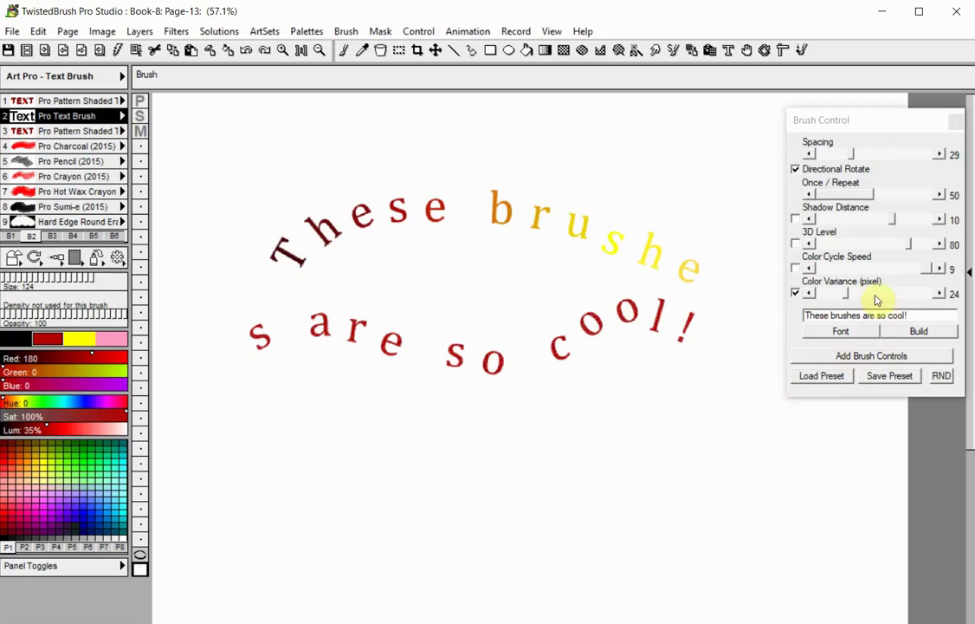
Step: Raise Color Variance to 90, paint a speckled text string, then clear the canvas
{"action": "left_click_drag", "start_coordinate": [847, 295], "coordinate": [921, 295]}
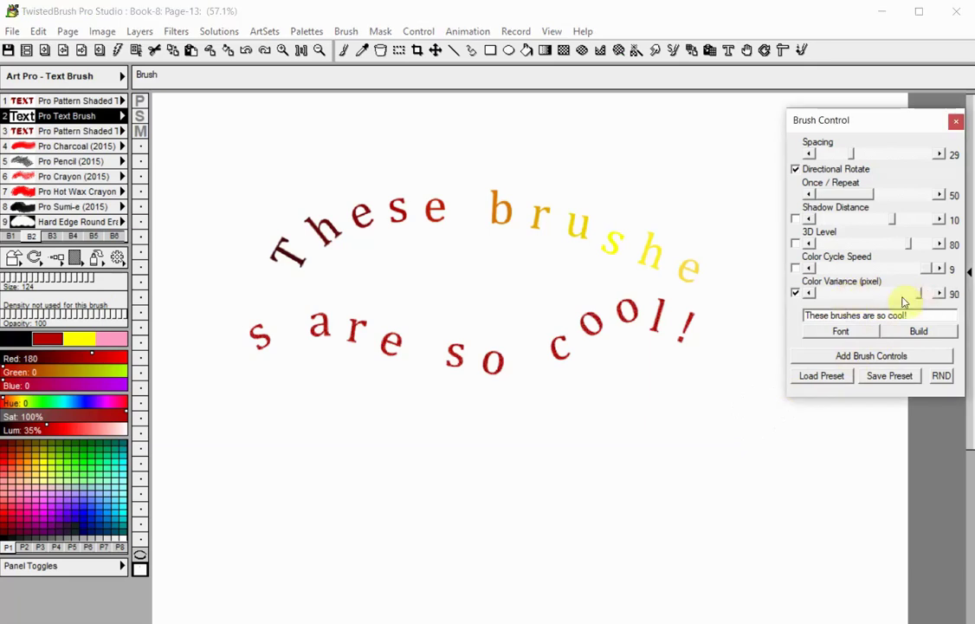
{"action": "mouse_move", "coordinate": [186, 426]}
{"action": "left_mouse_down"}
{"action": "mouse_move", "coordinate": [228, 407]}
{"action": "mouse_move", "coordinate": [315, 439]}
{"action": "mouse_move", "coordinate": [412, 441]}
{"action": "mouse_move", "coordinate": [624, 482]}
{"action": "mouse_move", "coordinate": [687, 405]}
{"action": "mouse_move", "coordinate": [777, 489]}
{"action": "mouse_move", "coordinate": [829, 555]}
{"action": "mouse_move", "coordinate": [840, 591]}
{"action": "mouse_move", "coordinate": [740, 578]}
{"action": "mouse_move", "coordinate": [610, 566]}
{"action": "left_mouse_up"}
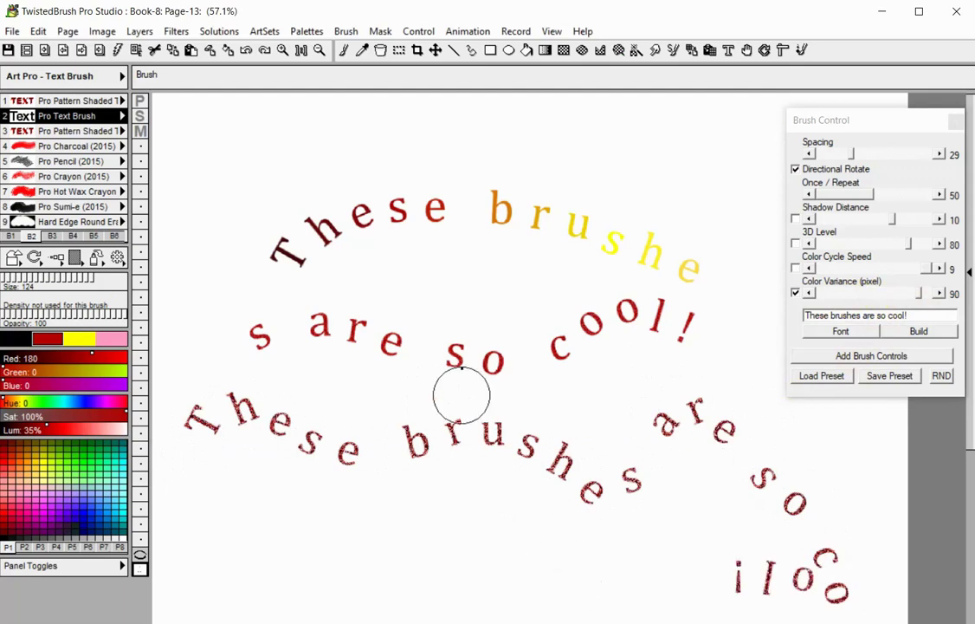
{"action": "left_click", "coordinate": [210, 52]}
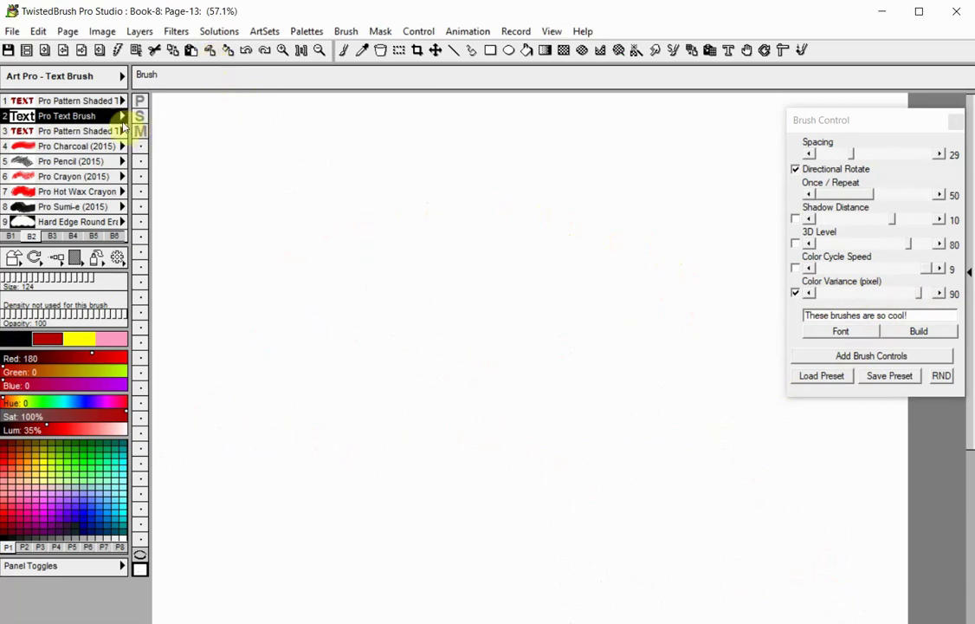
Step: Paint two curved strings with the Pro Text Soft Shadow Brush, the second at Shadow Size 8
{"action": "left_click", "coordinate": [115, 121]}
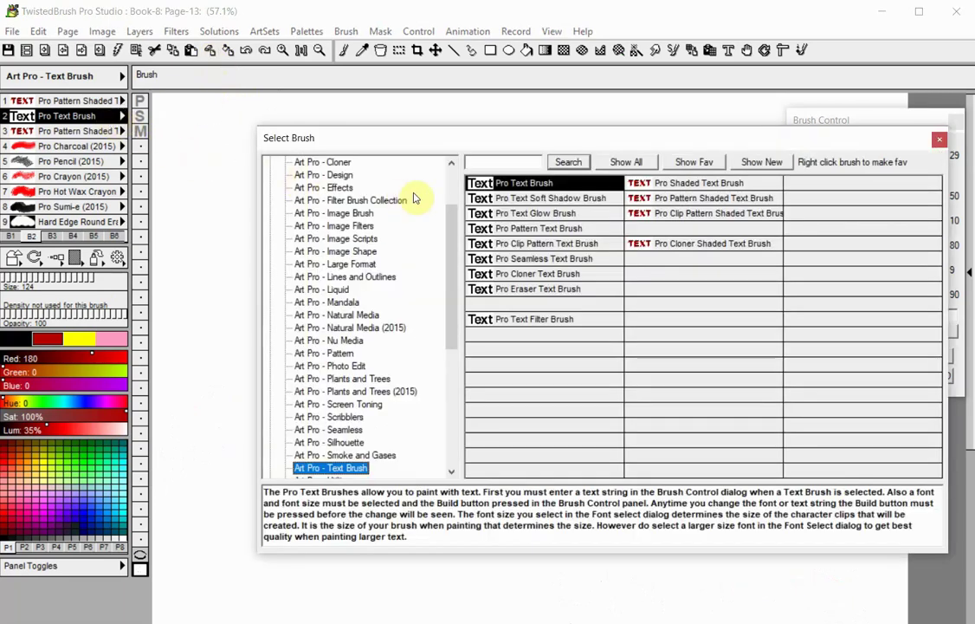
{"action": "left_click", "coordinate": [537, 196]}
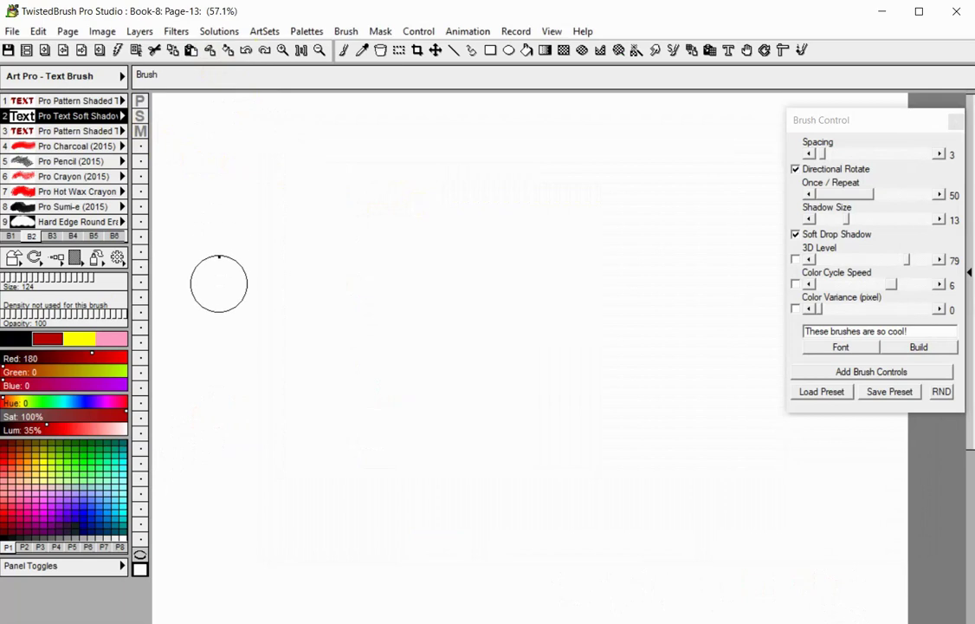
{"action": "mouse_move", "coordinate": [217, 275]}
{"action": "left_mouse_down"}
{"action": "mouse_move", "coordinate": [247, 232]}
{"action": "mouse_move", "coordinate": [425, 220]}
{"action": "mouse_move", "coordinate": [706, 154]}
{"action": "left_mouse_up"}
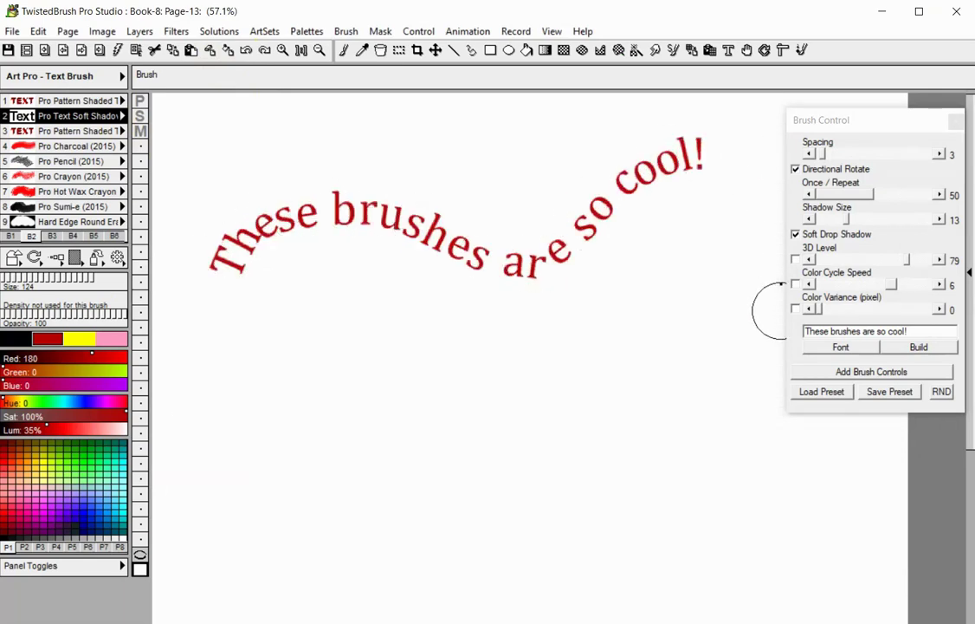
{"action": "left_click", "coordinate": [845, 221]}
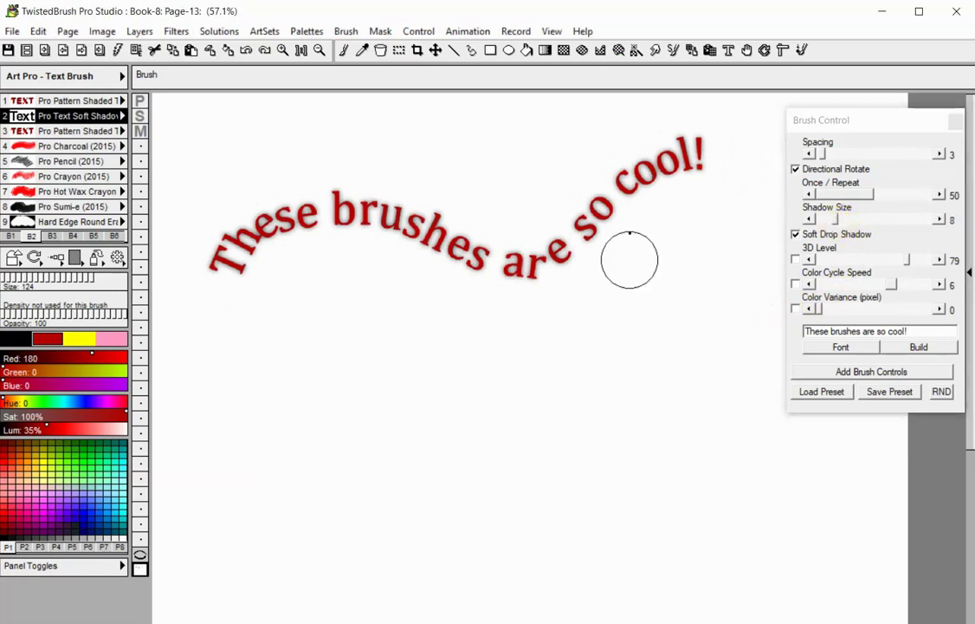
{"action": "mouse_move", "coordinate": [260, 319]}
{"action": "left_mouse_down"}
{"action": "mouse_move", "coordinate": [341, 299]}
{"action": "mouse_move", "coordinate": [470, 330]}
{"action": "mouse_move", "coordinate": [626, 324]}
{"action": "mouse_move", "coordinate": [761, 170]}
{"action": "mouse_move", "coordinate": [778, 116]}
{"action": "left_mouse_up"}
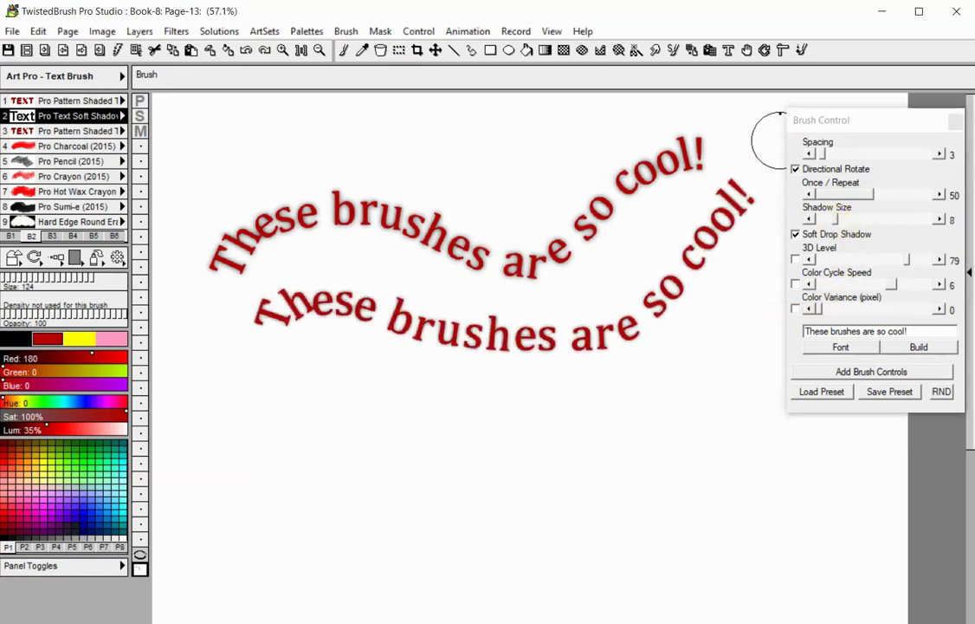
Step: Enable 3D Level shading, paint a third text arc, then clear the canvas
{"action": "left_click", "coordinate": [795, 260]}
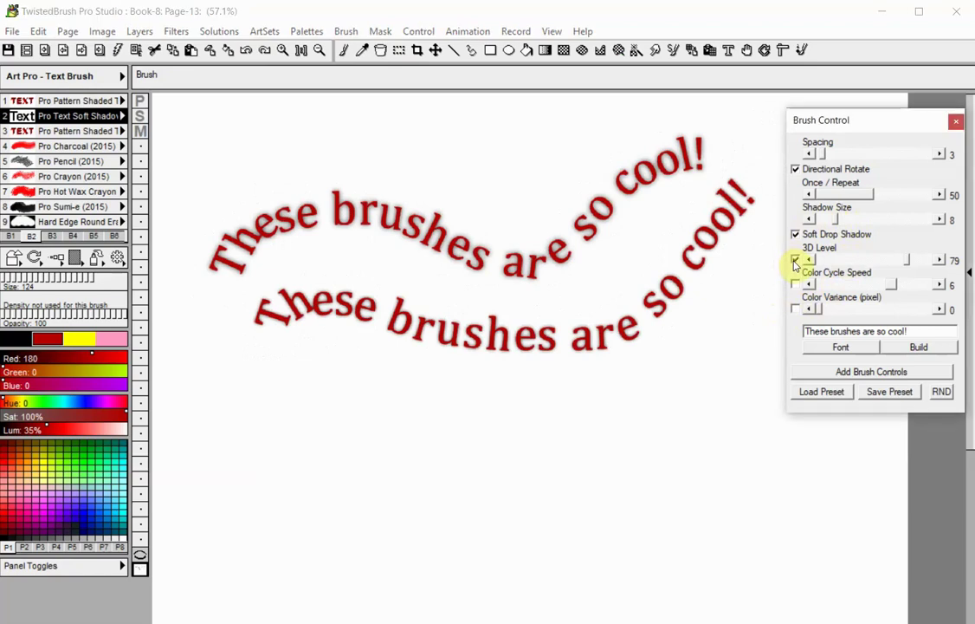
{"action": "mouse_move", "coordinate": [216, 398]}
{"action": "left_mouse_down"}
{"action": "mouse_move", "coordinate": [255, 384]}
{"action": "mouse_move", "coordinate": [316, 414]}
{"action": "mouse_move", "coordinate": [437, 441]}
{"action": "mouse_move", "coordinate": [543, 423]}
{"action": "mouse_move", "coordinate": [637, 389]}
{"action": "mouse_move", "coordinate": [741, 333]}
{"action": "mouse_move", "coordinate": [769, 260]}
{"action": "left_mouse_up"}
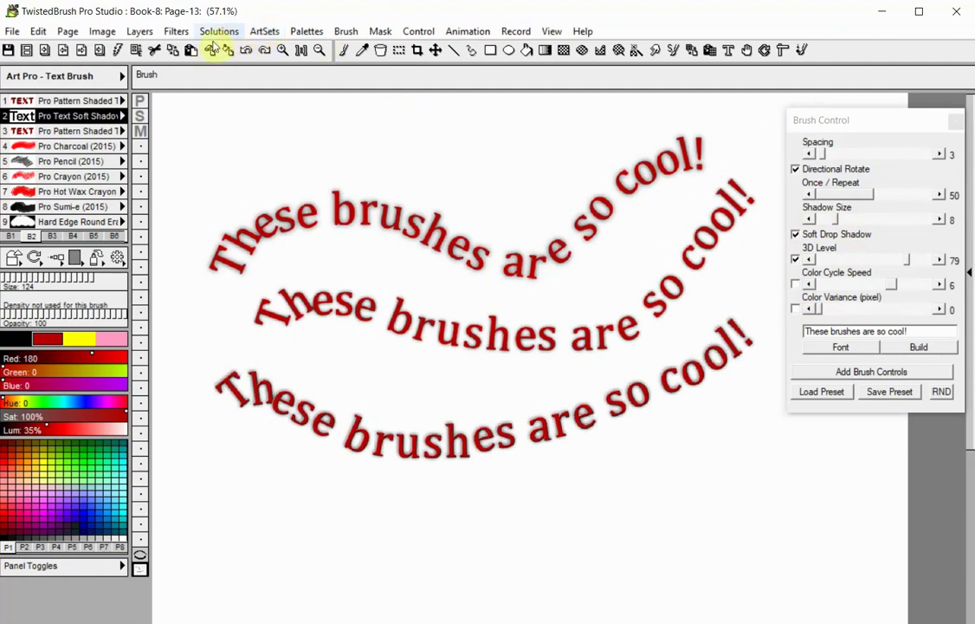
{"action": "left_click", "coordinate": [210, 50]}
Step: Paint glowing arcs with the Pro Text Glow Brush, lowering the glow's red component
{"action": "left_click", "coordinate": [74, 114]}
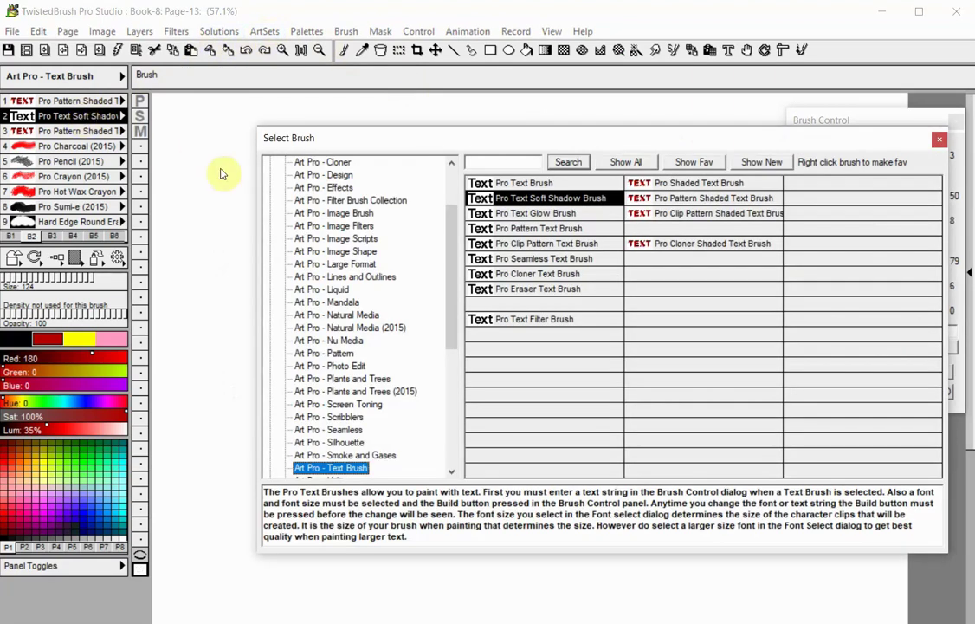
{"action": "left_click", "coordinate": [498, 213]}
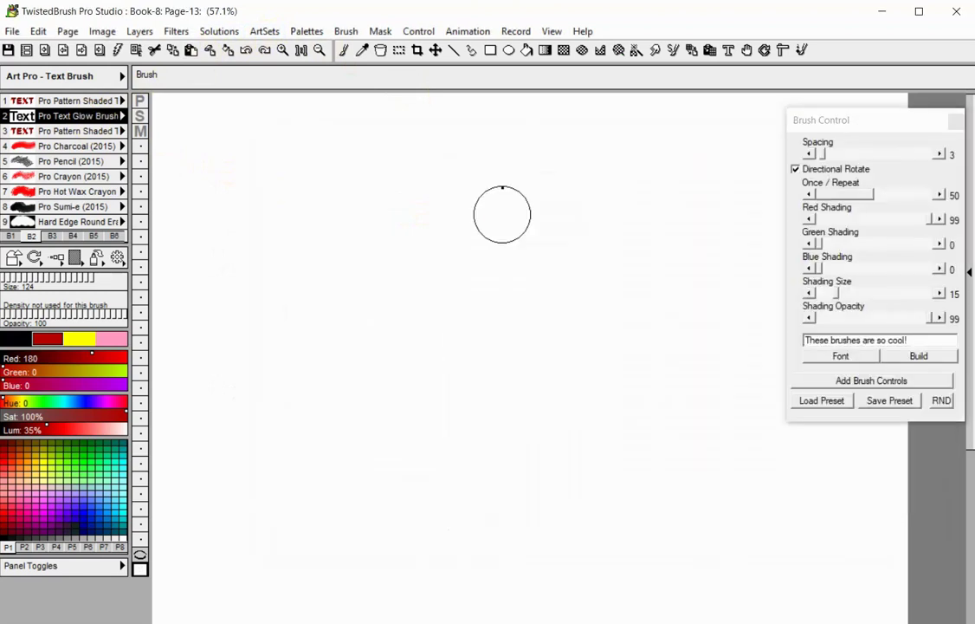
{"action": "mouse_move", "coordinate": [204, 226]}
{"action": "left_mouse_down"}
{"action": "mouse_move", "coordinate": [224, 197]}
{"action": "mouse_move", "coordinate": [274, 188]}
{"action": "mouse_move", "coordinate": [466, 189]}
{"action": "mouse_move", "coordinate": [562, 161]}
{"action": "mouse_move", "coordinate": [717, 191]}
{"action": "mouse_move", "coordinate": [738, 301]}
{"action": "left_mouse_up"}
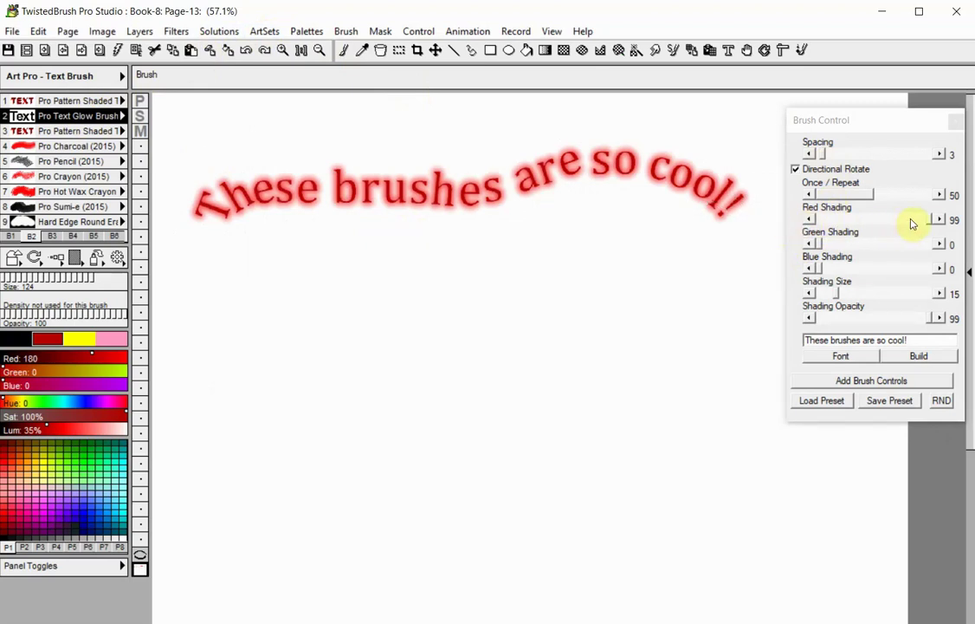
{"action": "mouse_move", "coordinate": [928, 222]}
{"action": "left_mouse_down"}
{"action": "mouse_move", "coordinate": [854, 224]}
{"action": "mouse_move", "coordinate": [862, 247]}
{"action": "left_mouse_up"}
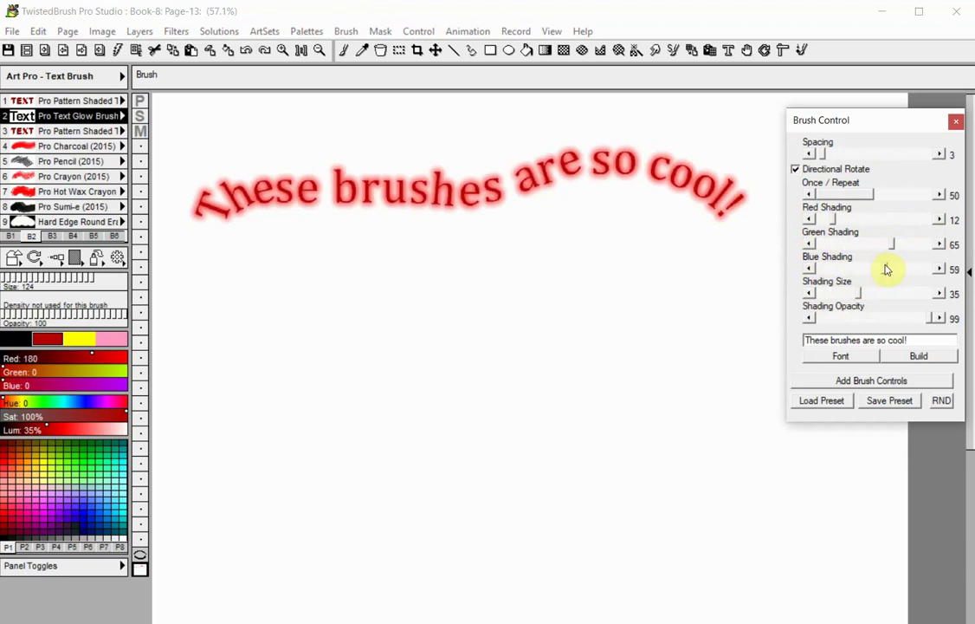
{"action": "mouse_move", "coordinate": [234, 312]}
{"action": "left_mouse_down"}
{"action": "mouse_move", "coordinate": [256, 295]}
{"action": "mouse_move", "coordinate": [341, 279]}
{"action": "mouse_move", "coordinate": [612, 345]}
{"action": "mouse_move", "coordinate": [721, 276]}
{"action": "mouse_move", "coordinate": [767, 206]}
{"action": "mouse_move", "coordinate": [765, 164]}
{"action": "left_mouse_up"}
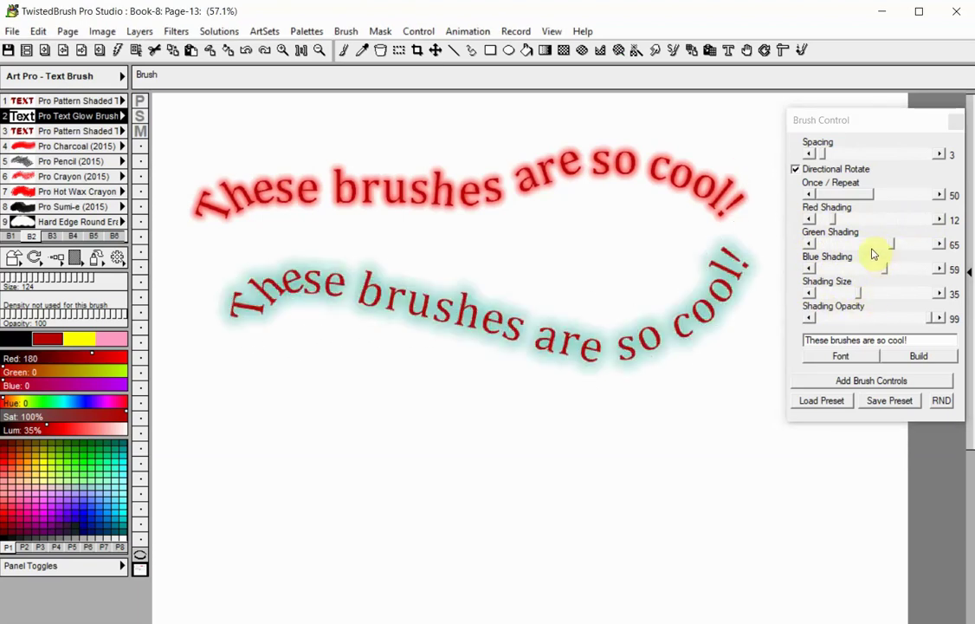
Step: Tighten the glow to size 9, paint another arc below, then clear the canvas
{"action": "left_click", "coordinate": [836, 220]}
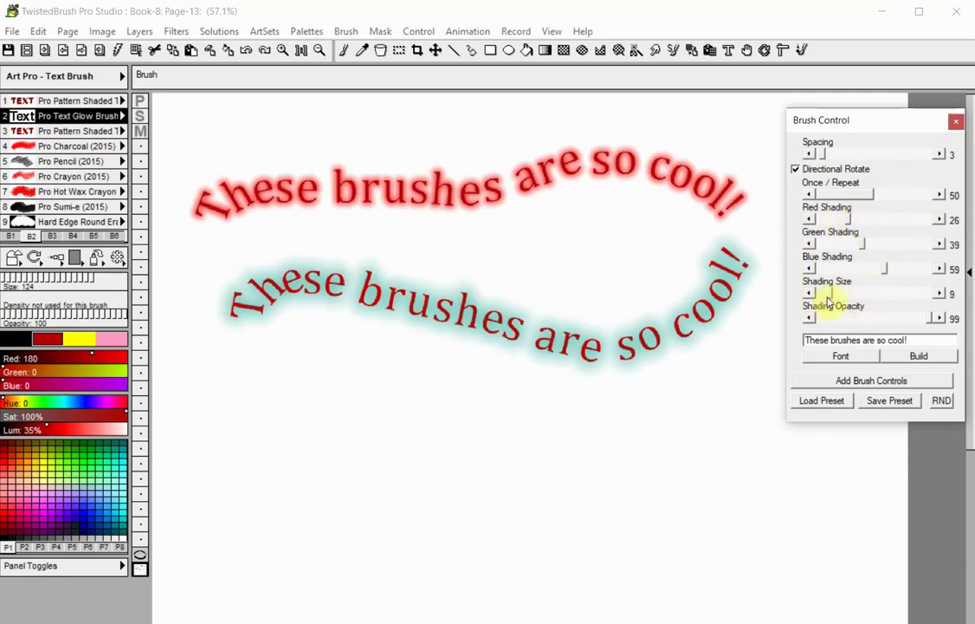
{"action": "mouse_move", "coordinate": [244, 429]}
{"action": "left_mouse_down"}
{"action": "mouse_move", "coordinate": [293, 397]}
{"action": "mouse_move", "coordinate": [529, 444]}
{"action": "mouse_move", "coordinate": [671, 425]}
{"action": "mouse_move", "coordinate": [735, 386]}
{"action": "mouse_move", "coordinate": [766, 331]}
{"action": "left_mouse_up"}
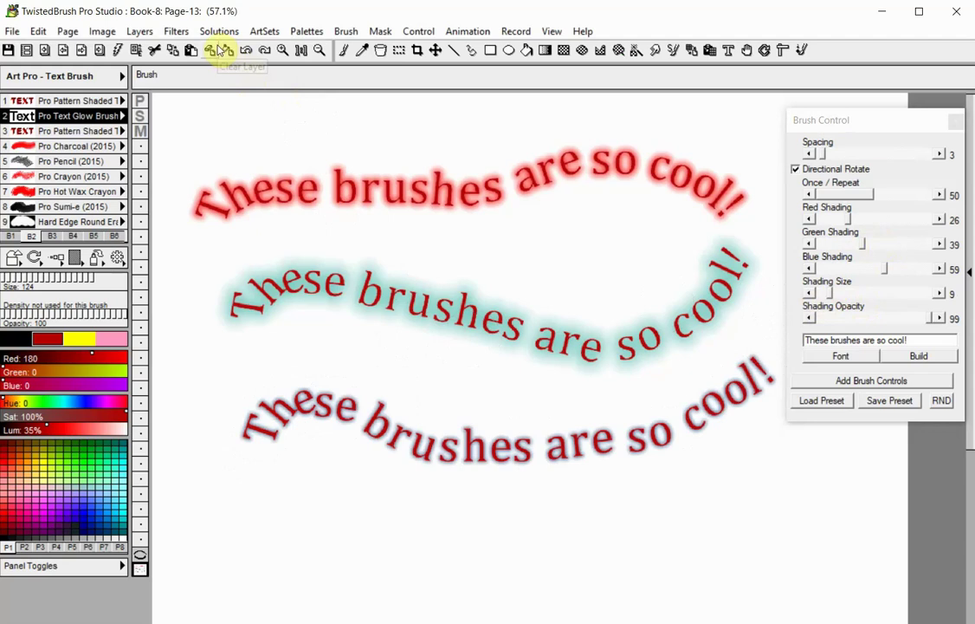
{"action": "left_click", "coordinate": [223, 49]}
Step: Paint curved text with the Pro Pattern Text Brush filled with the Molecular3 pattern
{"action": "left_click", "coordinate": [85, 115]}
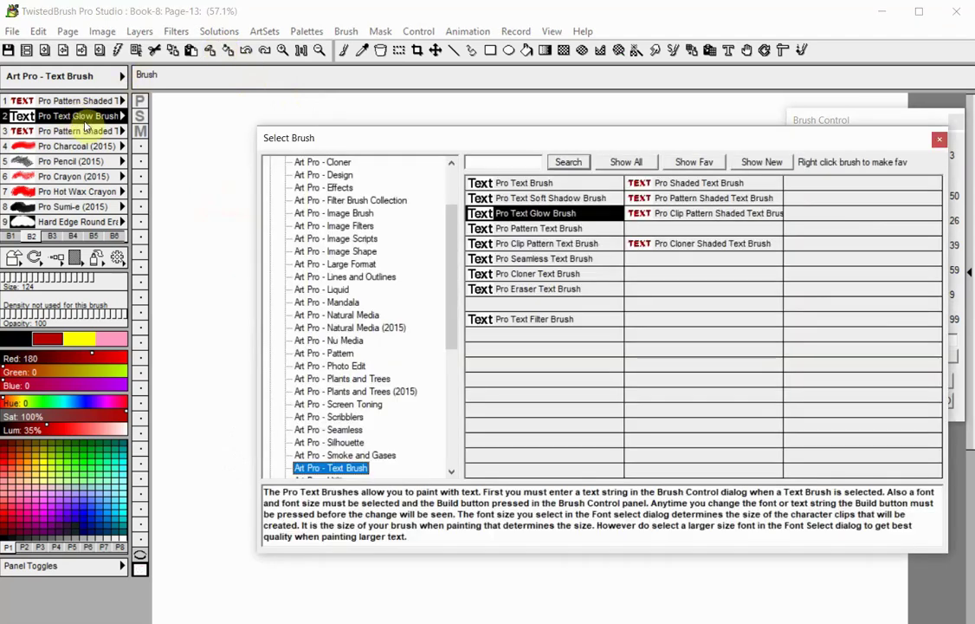
{"action": "left_click", "coordinate": [509, 228]}
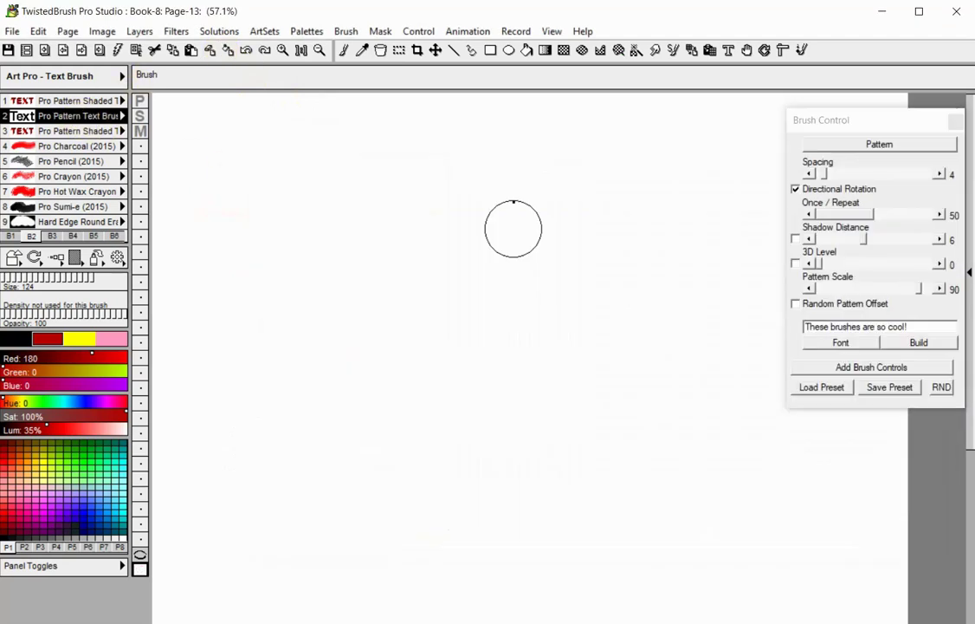
{"action": "left_click", "coordinate": [834, 147]}
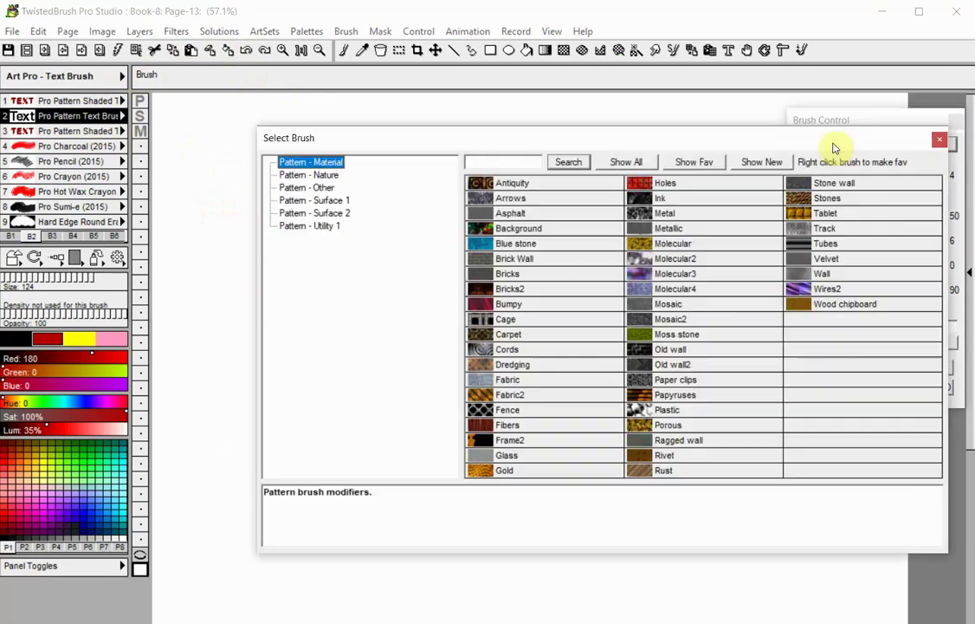
{"action": "left_click", "coordinate": [659, 275]}
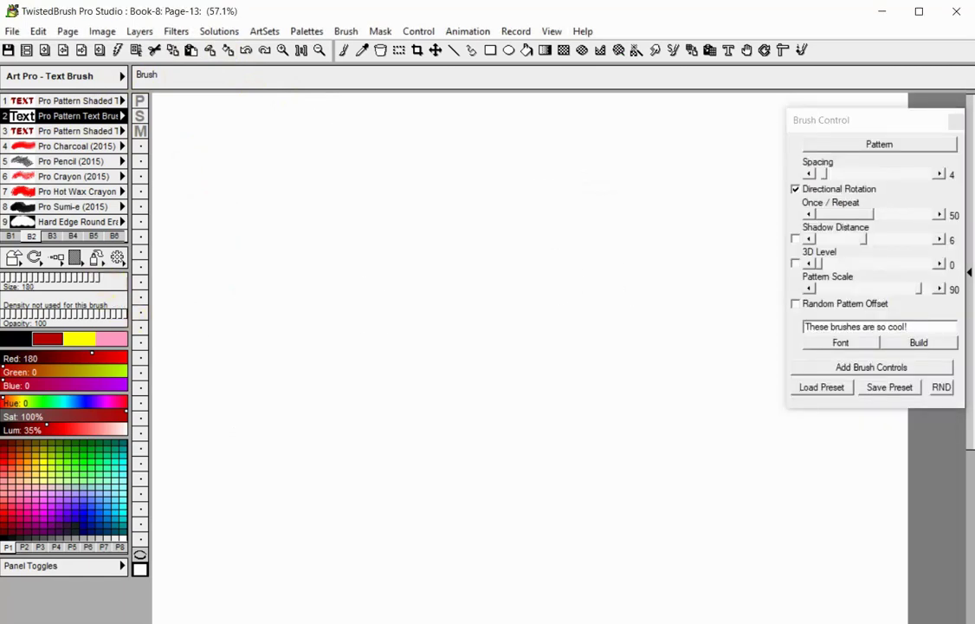
{"action": "mouse_move", "coordinate": [207, 243]}
{"action": "left_mouse_down"}
{"action": "mouse_move", "coordinate": [261, 192]}
{"action": "mouse_move", "coordinate": [422, 175]}
{"action": "mouse_move", "coordinate": [586, 195]}
{"action": "mouse_move", "coordinate": [685, 273]}
{"action": "mouse_move", "coordinate": [580, 295]}
{"action": "mouse_move", "coordinate": [308, 290]}
{"action": "left_mouse_up"}
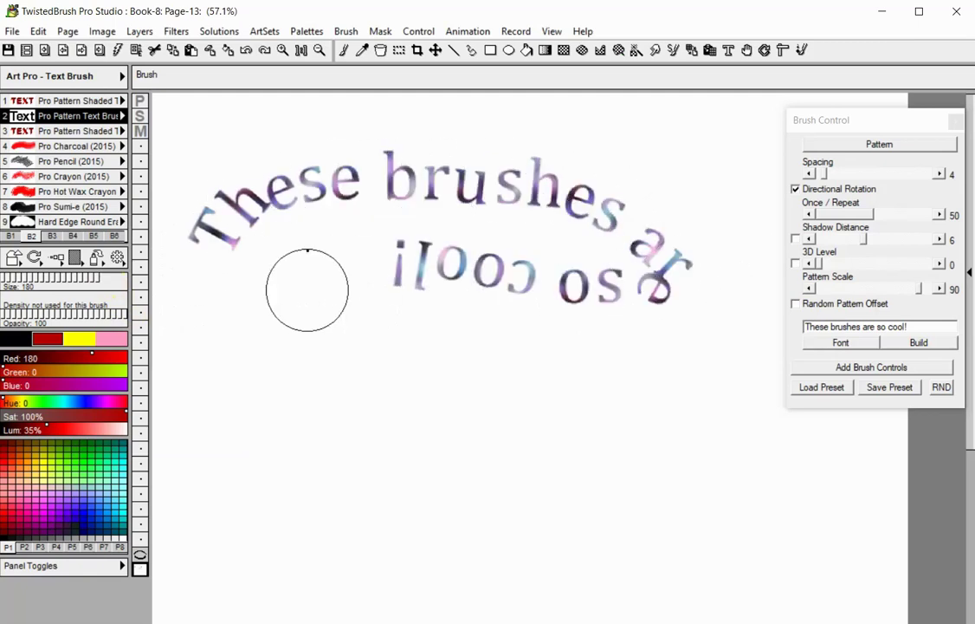
Step: Paint Mosaic2-patterned text, then at Pattern Scale 23, and clear the canvas
{"action": "left_click", "coordinate": [871, 149]}
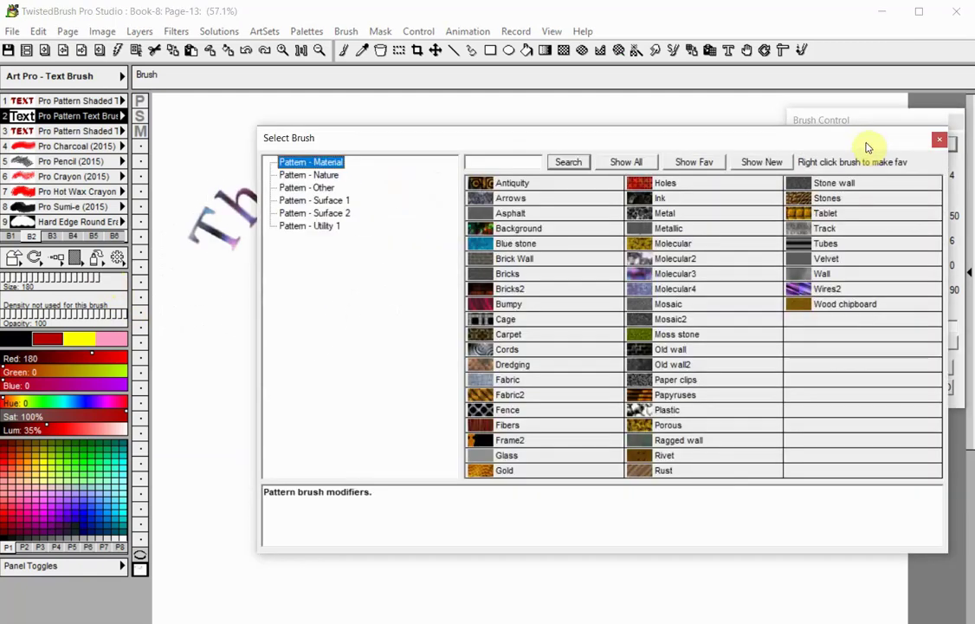
{"action": "left_click", "coordinate": [702, 322]}
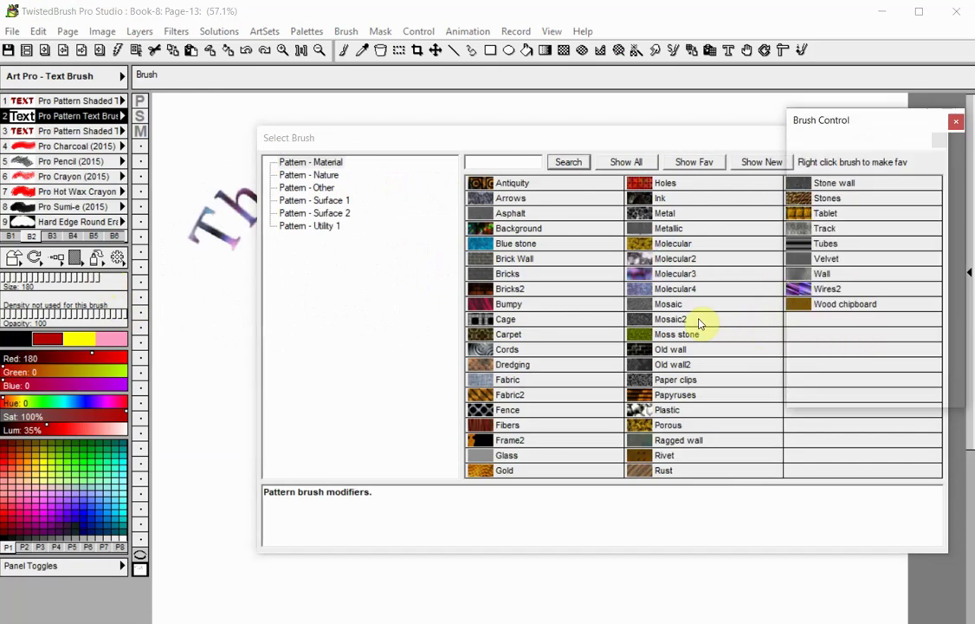
{"action": "mouse_move", "coordinate": [289, 388]}
{"action": "left_mouse_down"}
{"action": "mouse_move", "coordinate": [358, 354]}
{"action": "mouse_move", "coordinate": [530, 389]}
{"action": "mouse_move", "coordinate": [705, 345]}
{"action": "mouse_move", "coordinate": [710, 467]}
{"action": "mouse_move", "coordinate": [597, 444]}
{"action": "mouse_move", "coordinate": [351, 479]}
{"action": "left_mouse_up"}
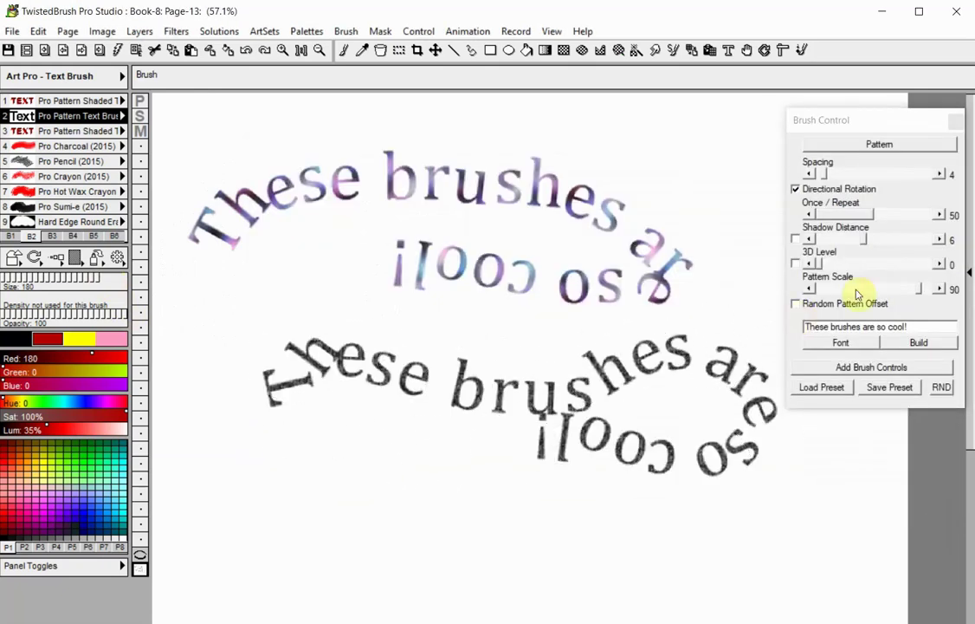
{"action": "left_click_drag", "start_coordinate": [919, 291], "coordinate": [845, 288]}
{"action": "mouse_move", "coordinate": [308, 474]}
{"action": "left_mouse_down"}
{"action": "mouse_move", "coordinate": [337, 466]}
{"action": "mouse_move", "coordinate": [444, 511]}
{"action": "mouse_move", "coordinate": [643, 512]}
{"action": "mouse_move", "coordinate": [768, 533]}
{"action": "mouse_move", "coordinate": [825, 490]}
{"action": "mouse_move", "coordinate": [824, 415]}
{"action": "mouse_move", "coordinate": [792, 354]}
{"action": "mouse_move", "coordinate": [742, 312]}
{"action": "mouse_move", "coordinate": [716, 297]}
{"action": "mouse_move", "coordinate": [640, 298]}
{"action": "left_mouse_up"}
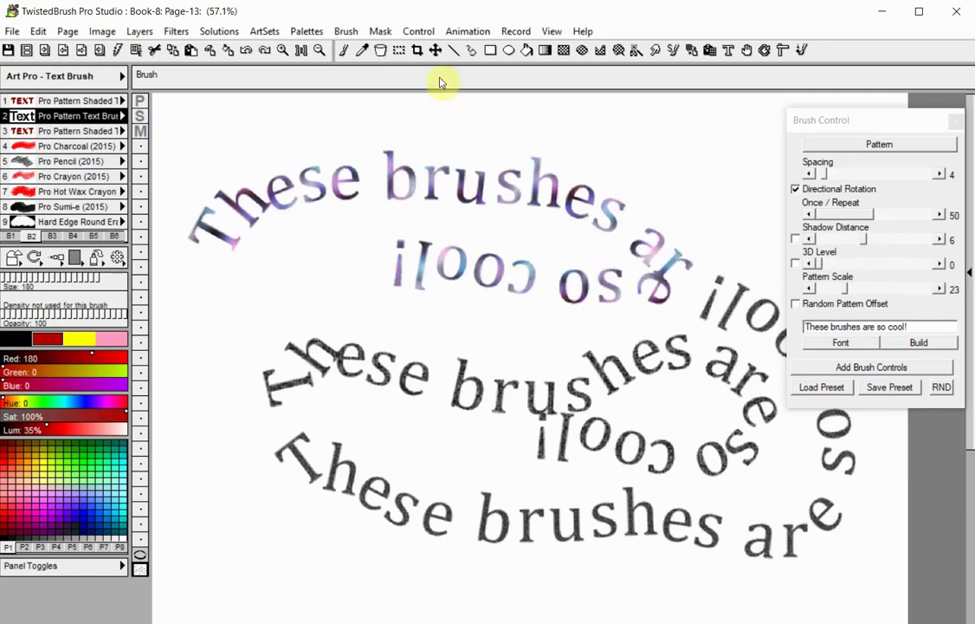
{"action": "left_click", "coordinate": [216, 53]}
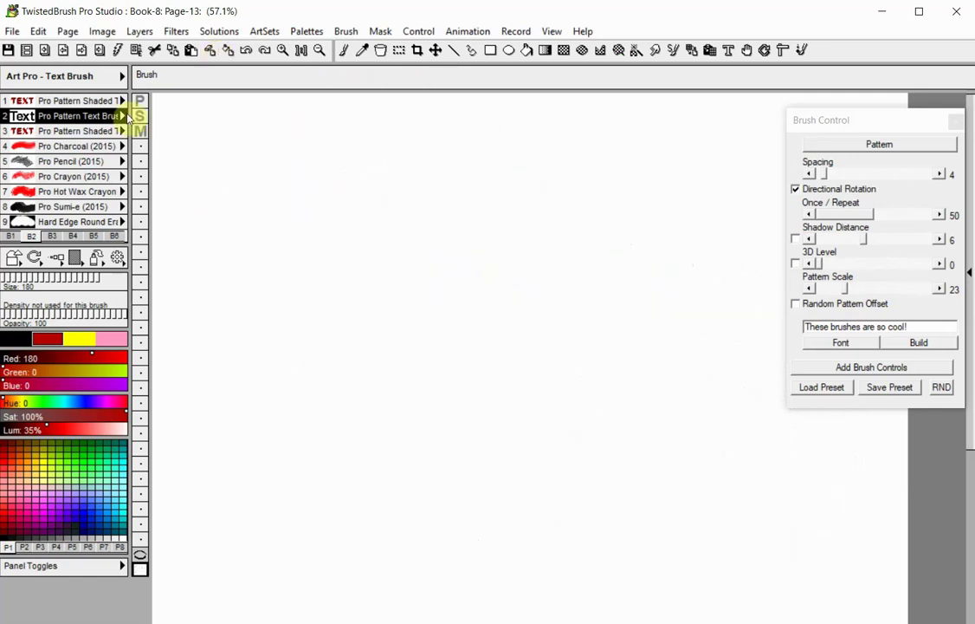
Step: Load the Pro Clip Pattern Text Brush into slot 2 and open Page Explorer on book8
{"action": "left_click", "coordinate": [116, 117]}
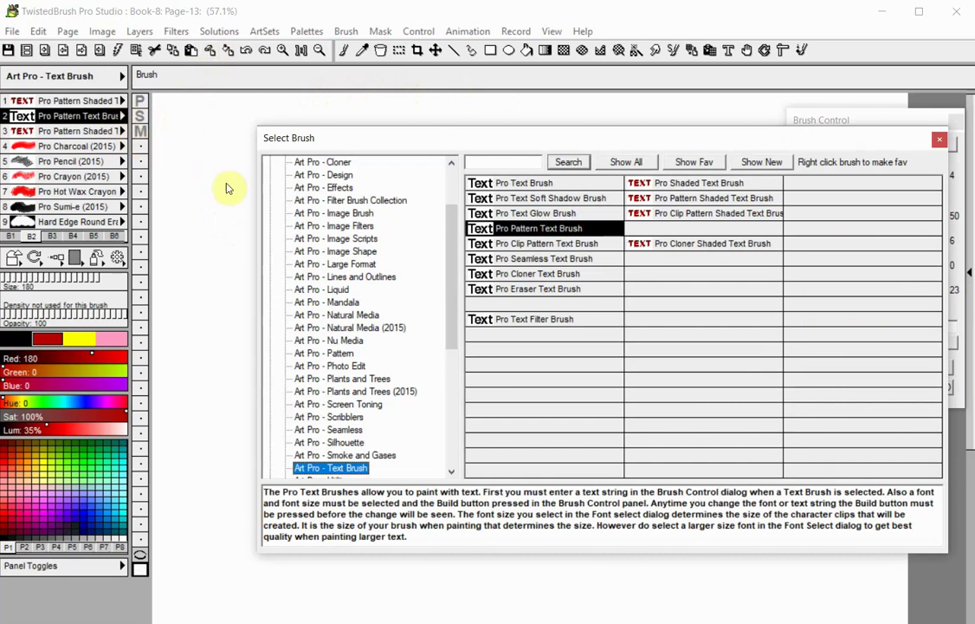
{"action": "left_click", "coordinate": [535, 247]}
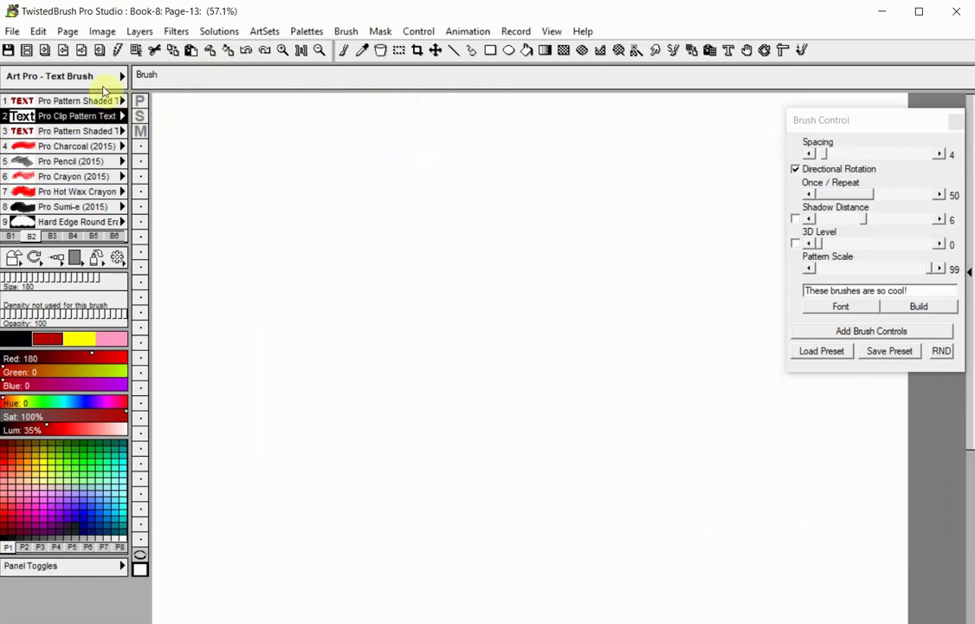
{"action": "left_click", "coordinate": [28, 52]}
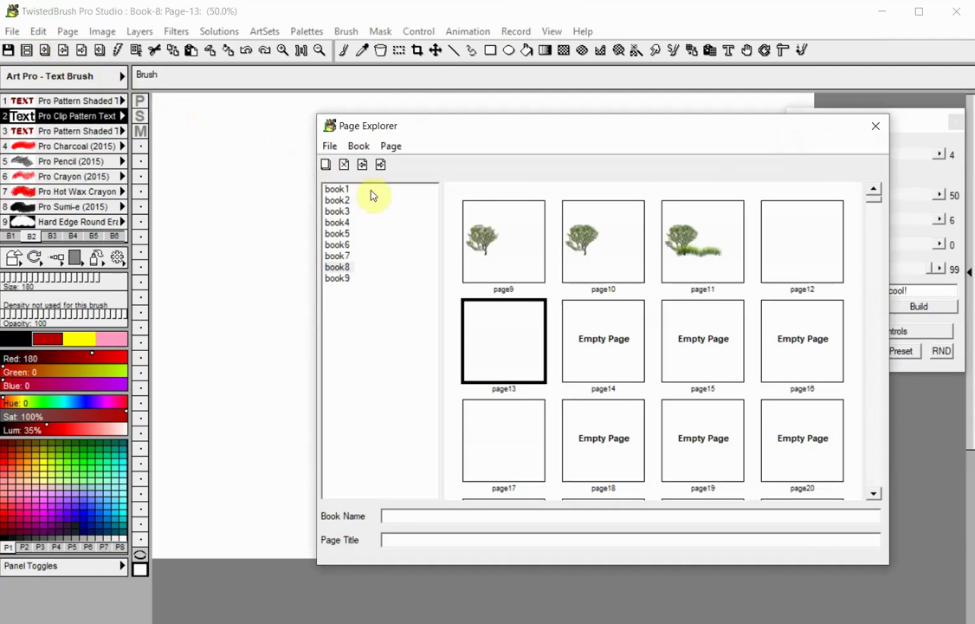
Step: Open the cherry blossom page7 of book2 and copy the whole page
{"action": "left_click", "coordinate": [347, 201]}
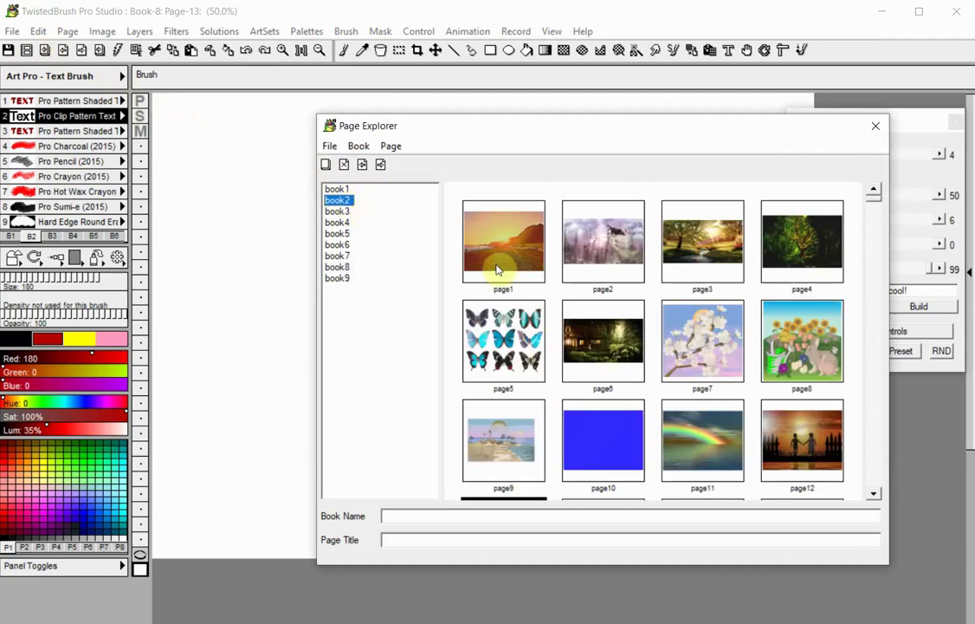
{"action": "double_click", "coordinate": [712, 329]}
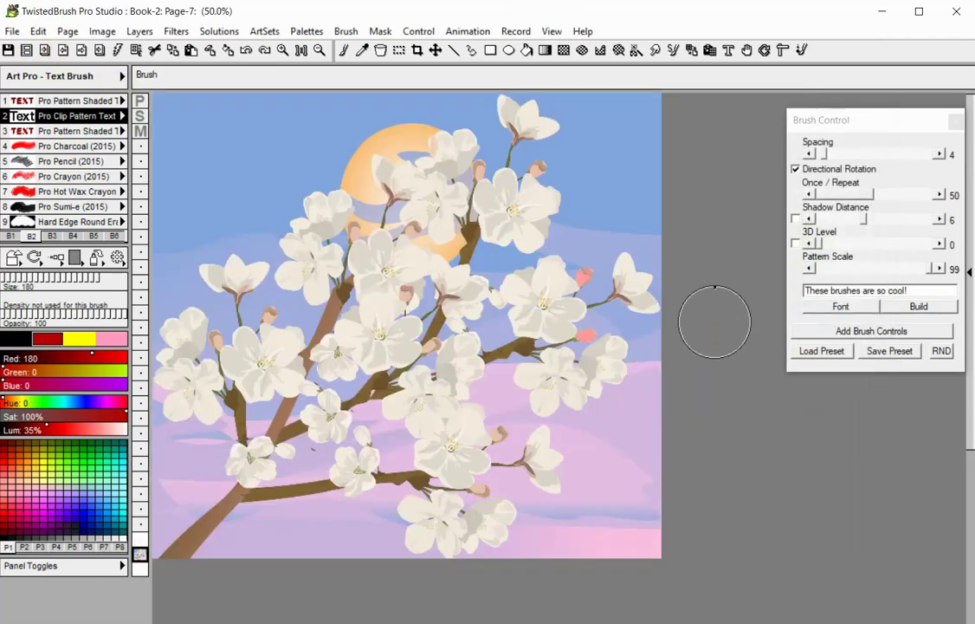
{"action": "left_click", "coordinate": [37, 32]}
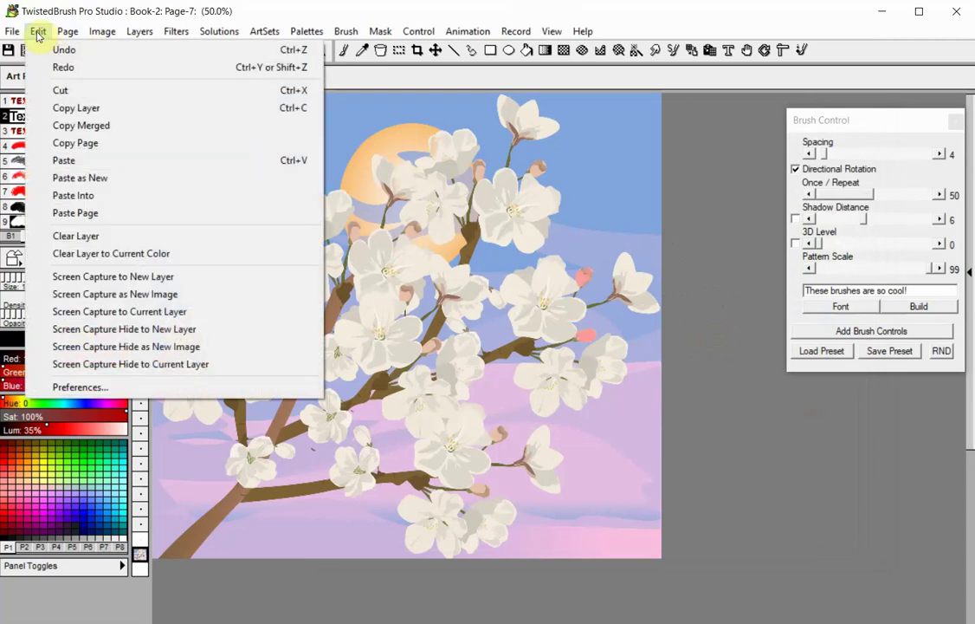
{"action": "left_click", "coordinate": [54, 143]}
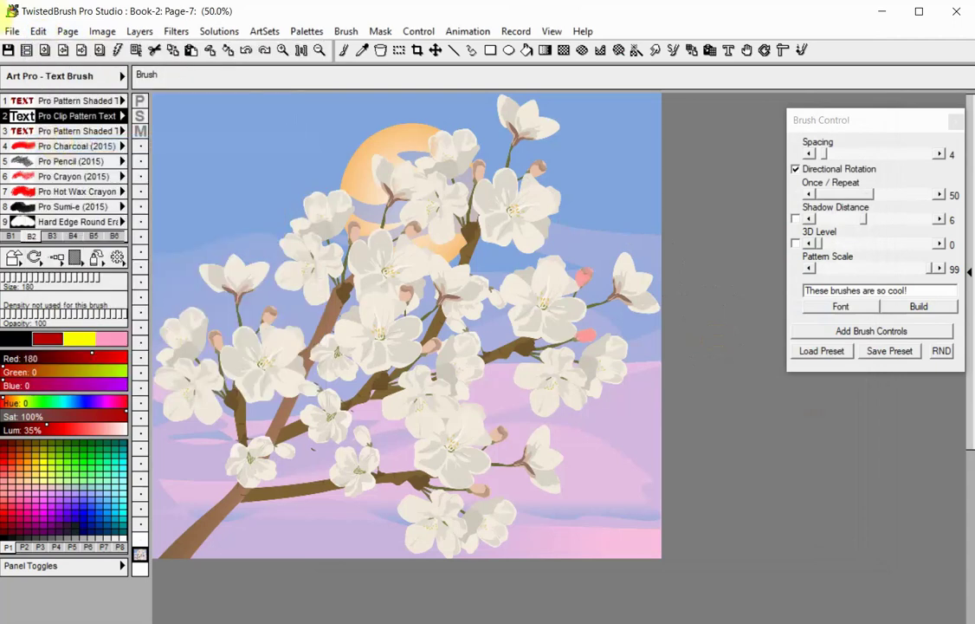
Step: Open blank page13 of book8 and paint curved text revealing the blossom image
{"action": "left_click", "coordinate": [24, 47]}
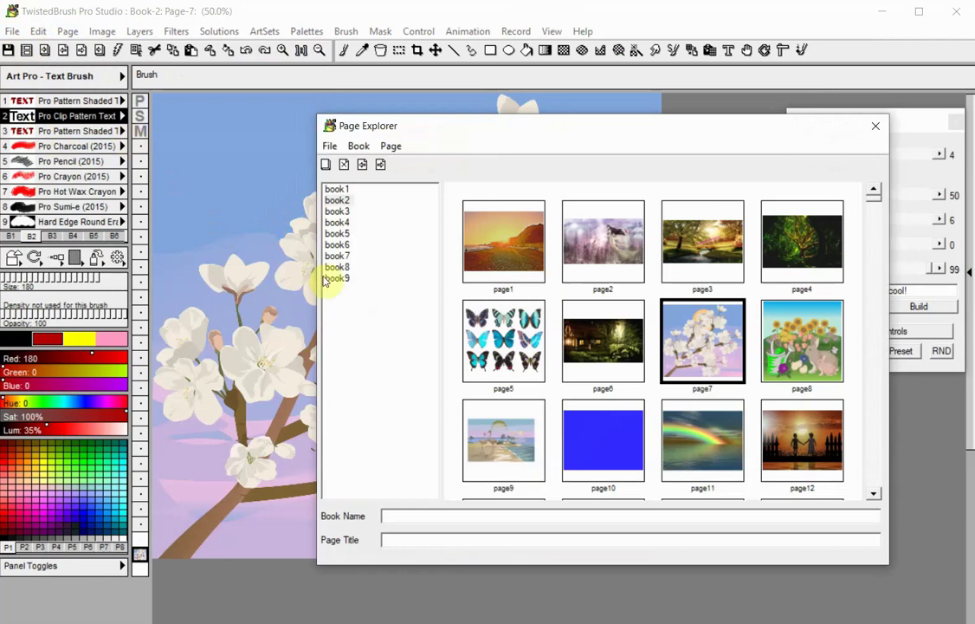
{"action": "left_click", "coordinate": [337, 267]}
{"action": "scroll", "coordinate": [887, 409], "scroll_direction": "down", "scroll_amount": 3}
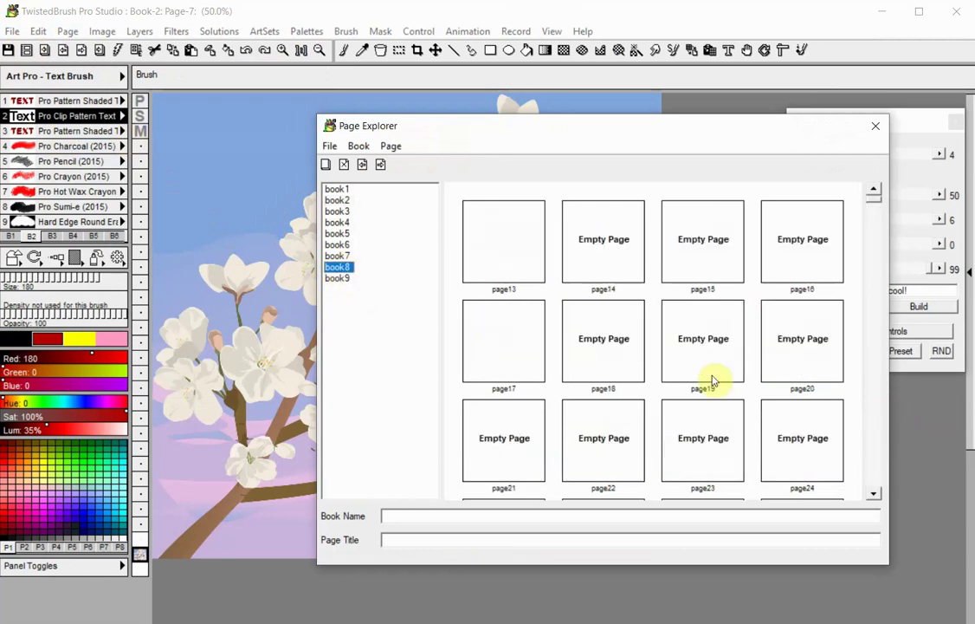
{"action": "double_click", "coordinate": [523, 267]}
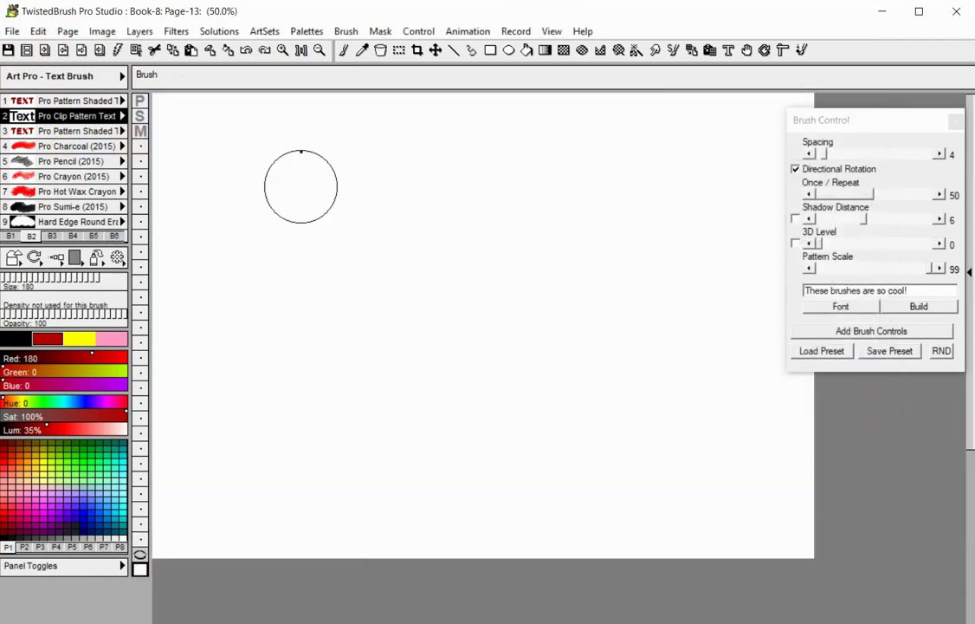
{"action": "mouse_move", "coordinate": [213, 227]}
{"action": "left_mouse_down"}
{"action": "mouse_move", "coordinate": [233, 194]}
{"action": "mouse_move", "coordinate": [293, 177]}
{"action": "mouse_move", "coordinate": [571, 158]}
{"action": "mouse_move", "coordinate": [651, 211]}
{"action": "mouse_move", "coordinate": [561, 245]}
{"action": "mouse_move", "coordinate": [434, 247]}
{"action": "mouse_move", "coordinate": [311, 269]}
{"action": "left_mouse_up"}
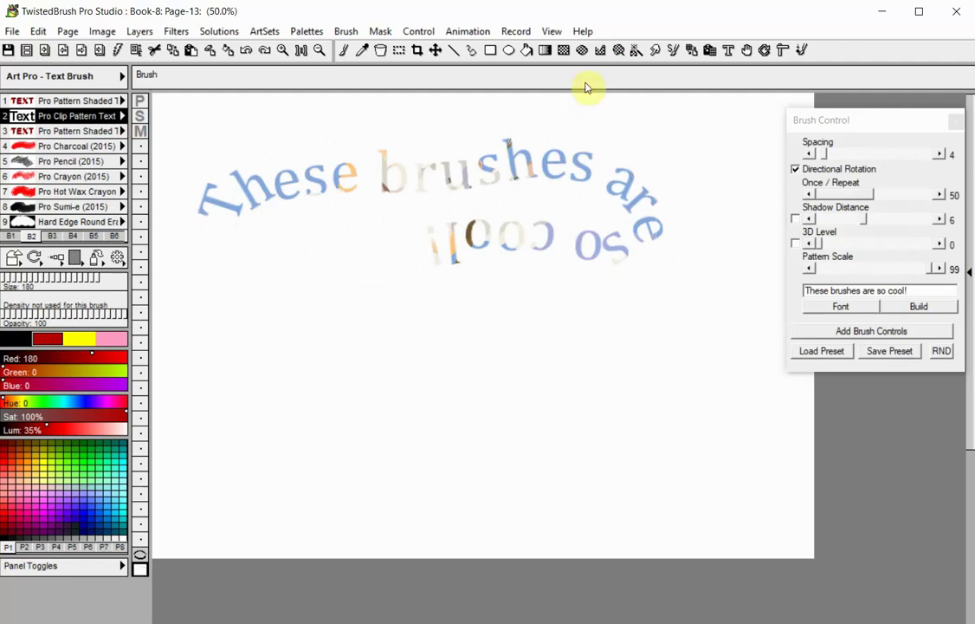
Step: Show the Clips panel, move it aside, and paint a curved text line
{"action": "left_click", "coordinate": [552, 32]}
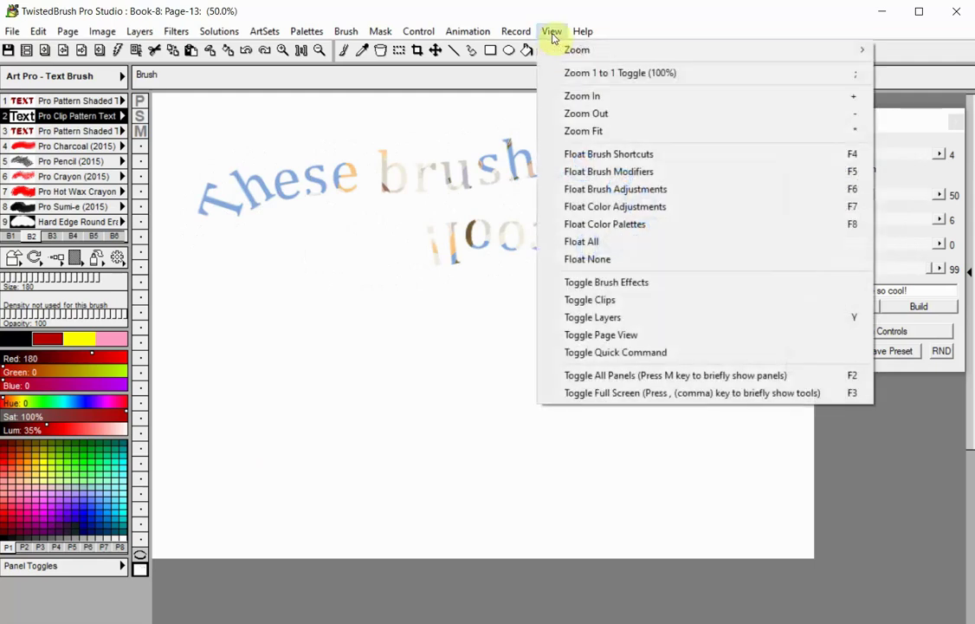
{"action": "left_click", "coordinate": [632, 300]}
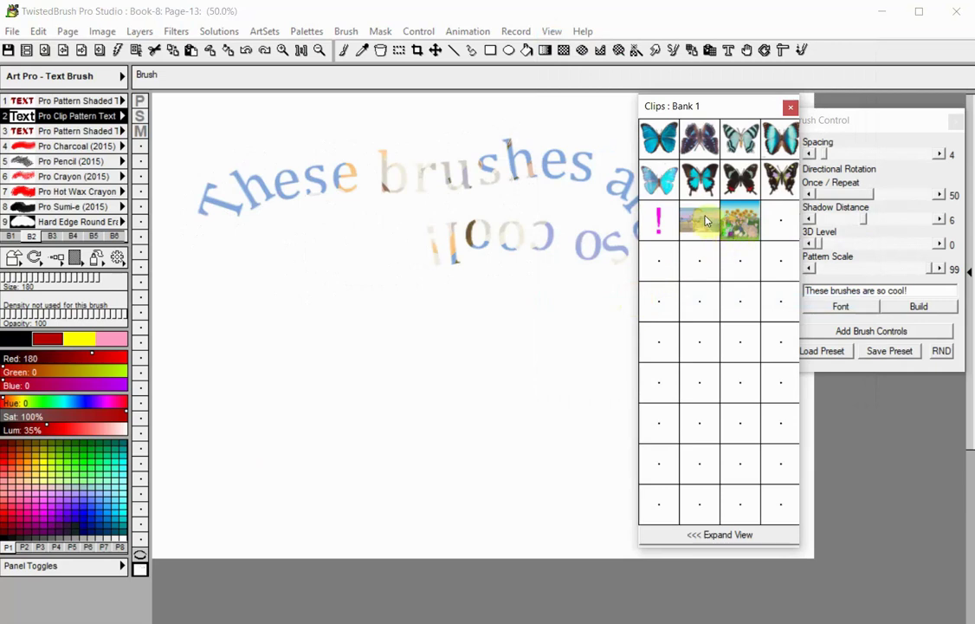
{"action": "left_click_drag", "start_coordinate": [729, 111], "coordinate": [834, 114]}
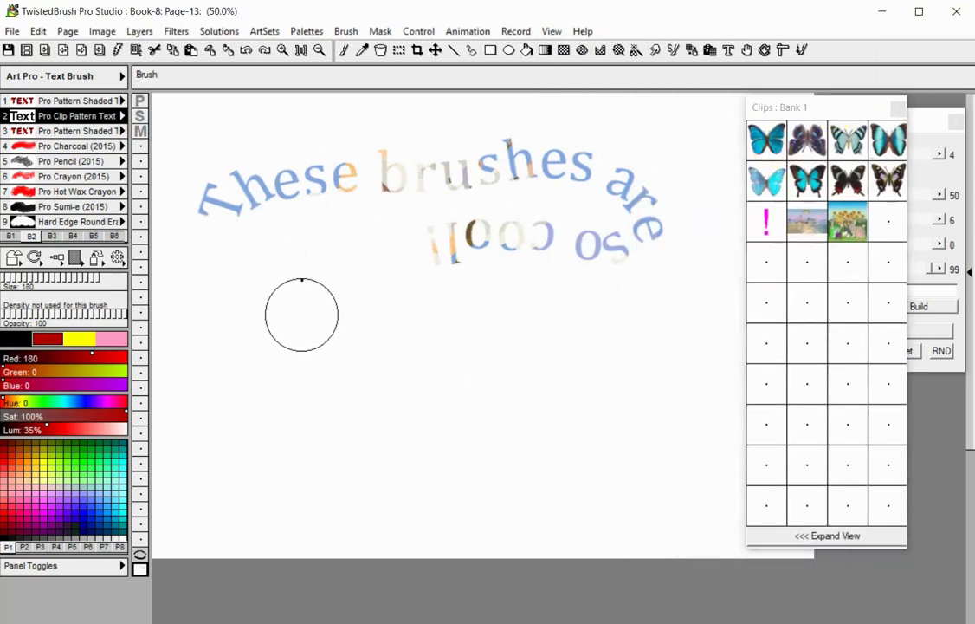
{"action": "mouse_move", "coordinate": [302, 318]}
{"action": "left_mouse_down"}
{"action": "mouse_move", "coordinate": [394, 303]}
{"action": "mouse_move", "coordinate": [536, 310]}
{"action": "mouse_move", "coordinate": [625, 295]}
{"action": "mouse_move", "coordinate": [596, 401]}
{"action": "mouse_move", "coordinate": [344, 323]}
{"action": "left_mouse_up"}
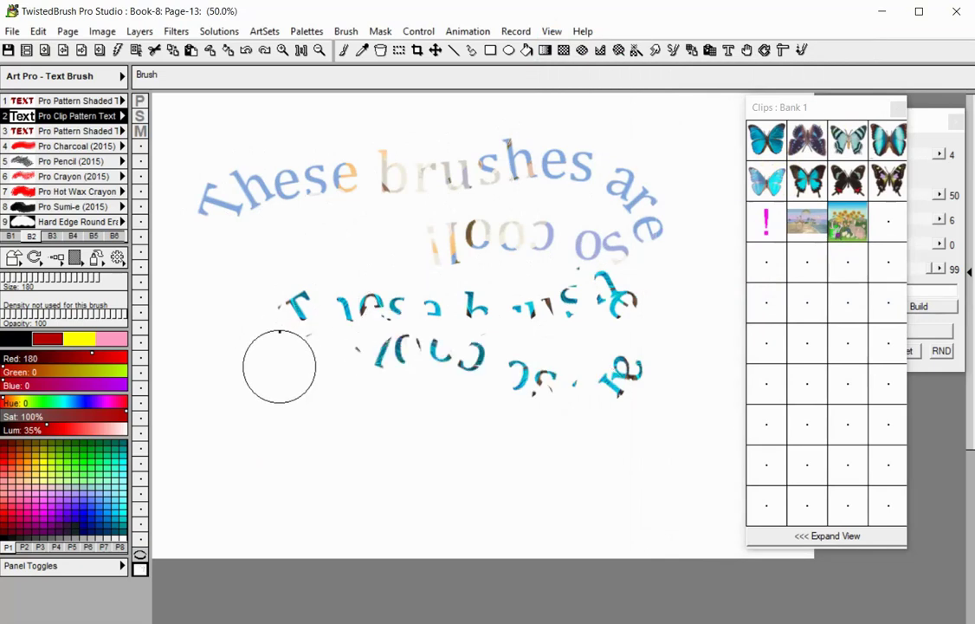
Step: Paint landscape- and sunflower-textured text arcs, close the Clips panel, and clear the canvas
{"action": "left_click", "coordinate": [805, 227]}
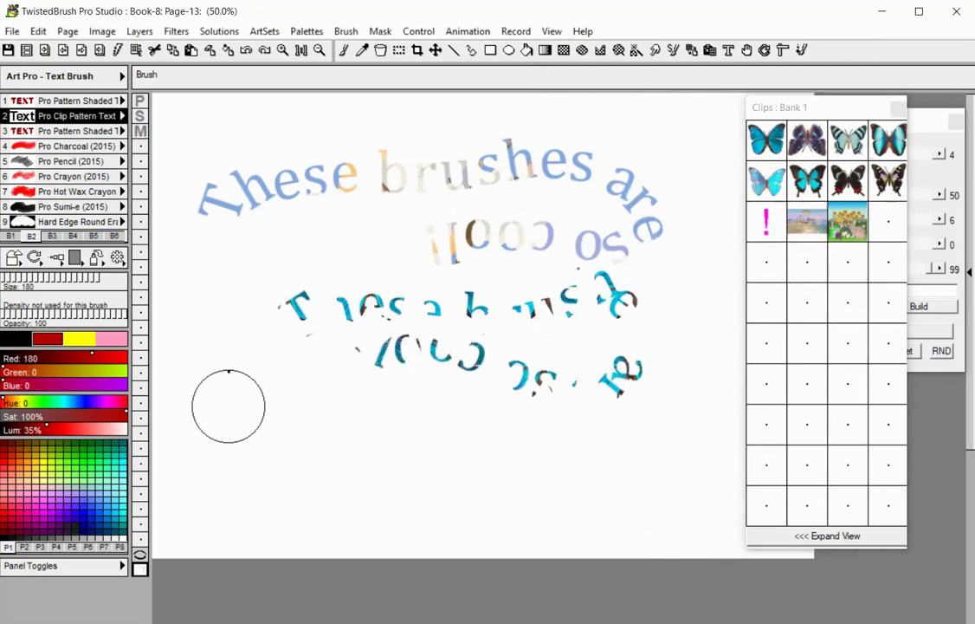
{"action": "mouse_move", "coordinate": [232, 388]}
{"action": "left_mouse_down"}
{"action": "mouse_move", "coordinate": [493, 462]}
{"action": "mouse_move", "coordinate": [602, 455]}
{"action": "mouse_move", "coordinate": [726, 374]}
{"action": "mouse_move", "coordinate": [738, 245]}
{"action": "mouse_move", "coordinate": [692, 196]}
{"action": "left_mouse_up"}
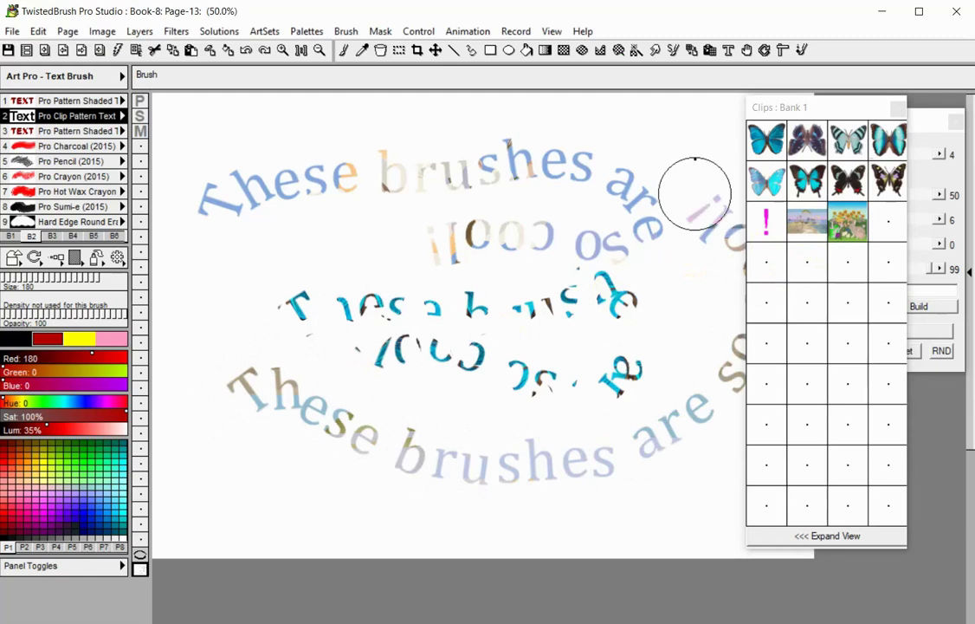
{"action": "left_click", "coordinate": [862, 227]}
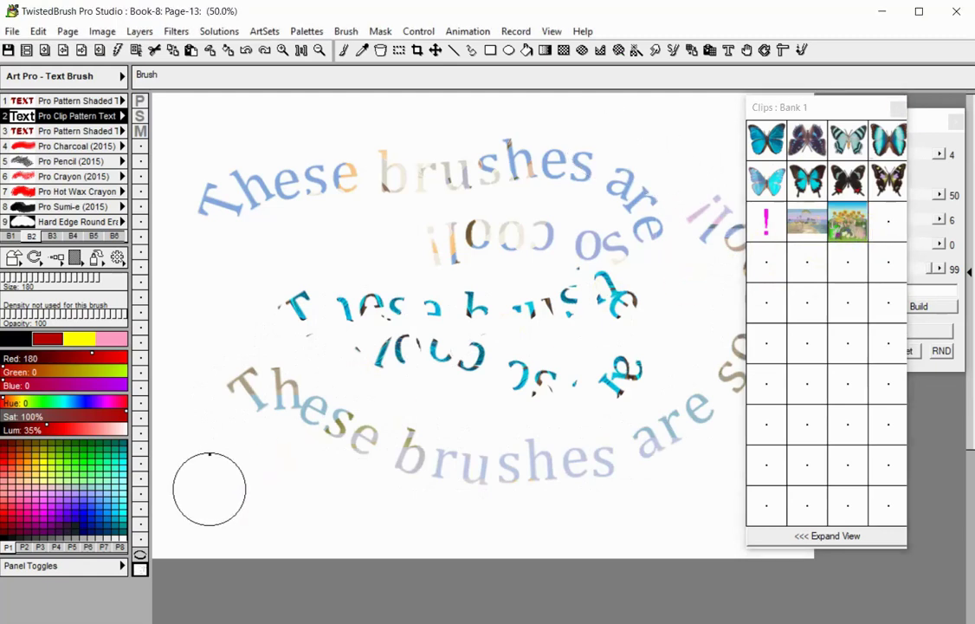
{"action": "mouse_move", "coordinate": [217, 459]}
{"action": "left_mouse_down"}
{"action": "mouse_move", "coordinate": [346, 528]}
{"action": "mouse_move", "coordinate": [601, 515]}
{"action": "mouse_move", "coordinate": [704, 370]}
{"action": "mouse_move", "coordinate": [722, 301]}
{"action": "mouse_move", "coordinate": [708, 104]}
{"action": "left_mouse_up"}
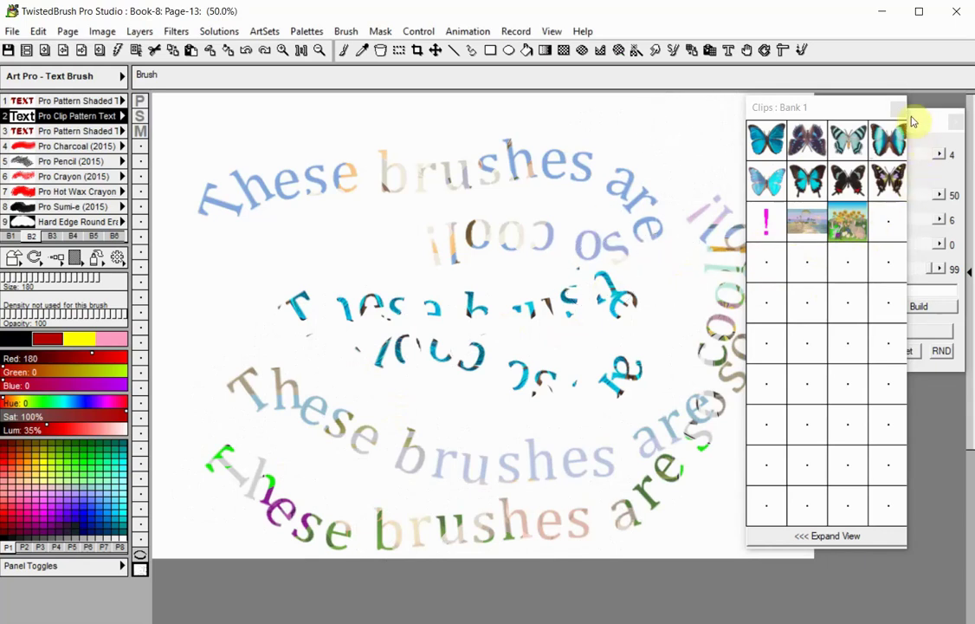
{"action": "left_click", "coordinate": [899, 109]}
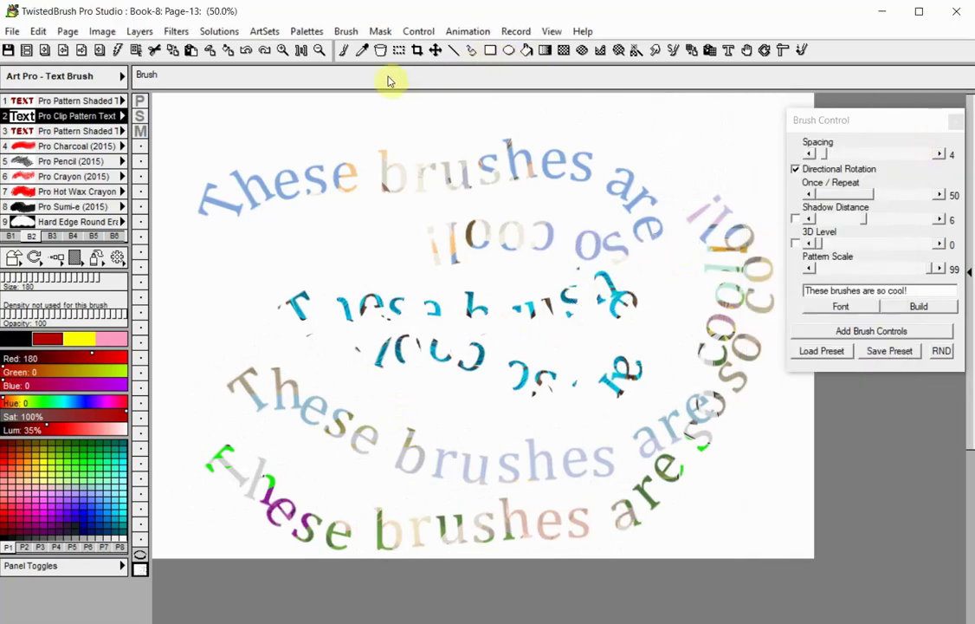
{"action": "left_click", "coordinate": [214, 51]}
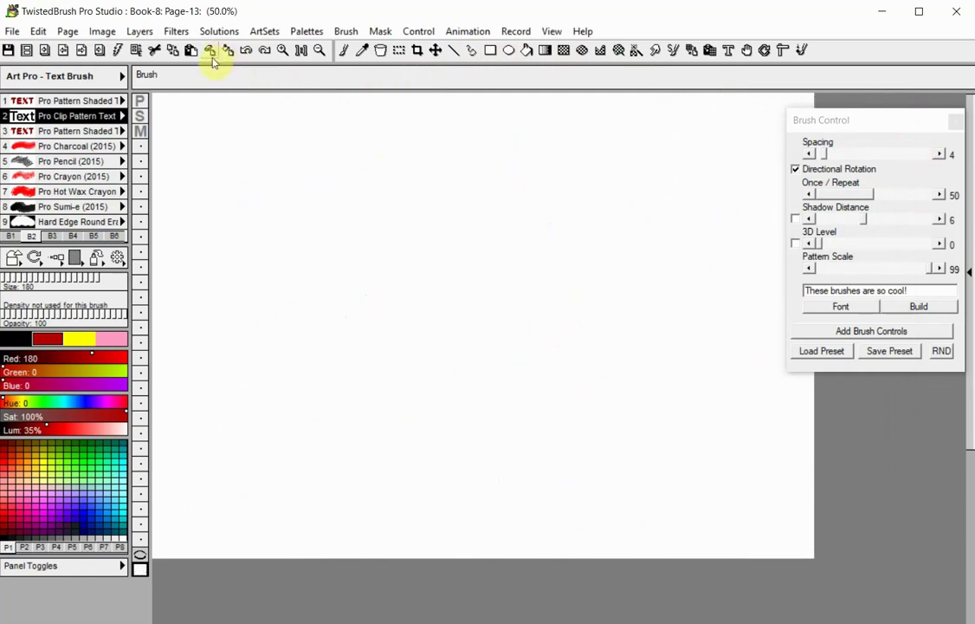
Step: Paint text tiled 3 by 2 with the Pro Seamless Text Brush, then clear it
{"action": "left_click", "coordinate": [110, 117]}
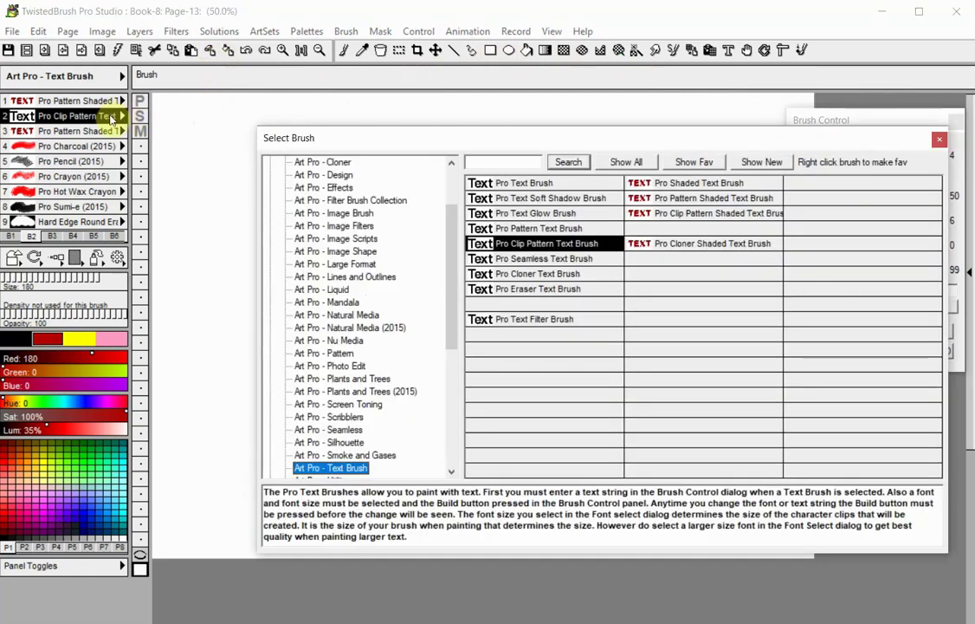
{"action": "left_click", "coordinate": [576, 259]}
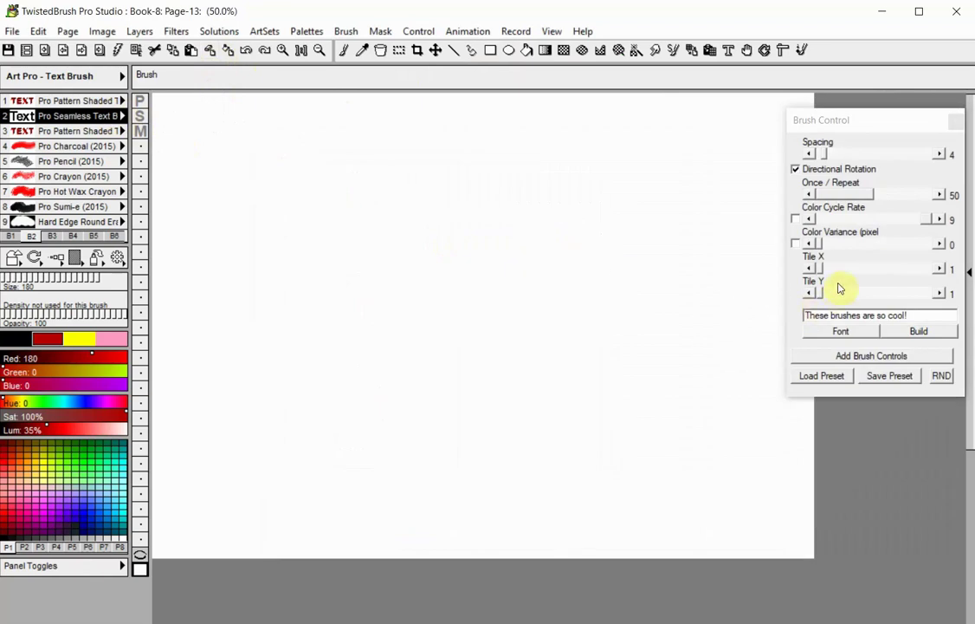
{"action": "left_click", "coordinate": [939, 269]}
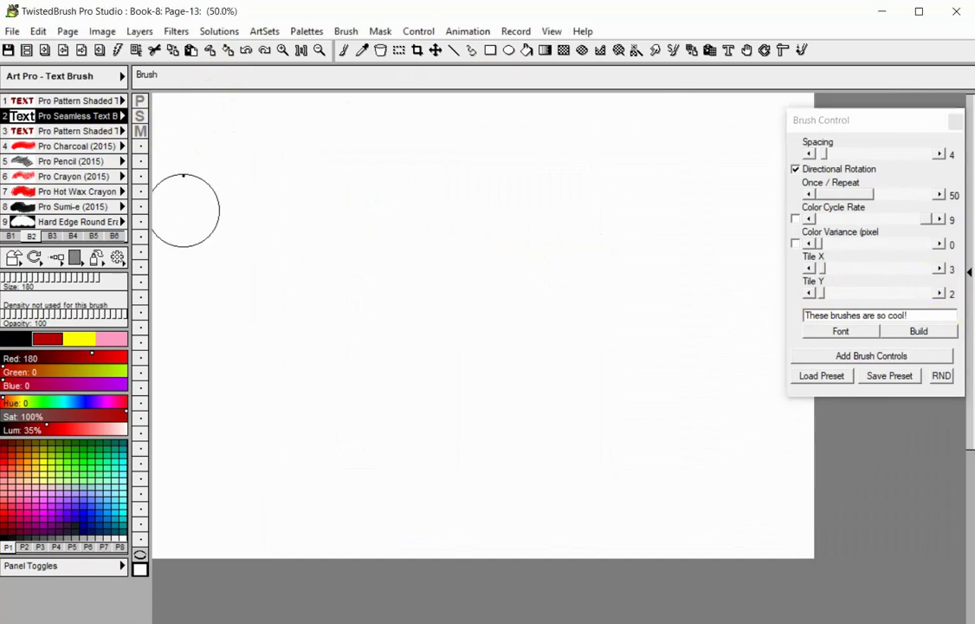
{"action": "mouse_move", "coordinate": [209, 178]}
{"action": "left_mouse_down"}
{"action": "mouse_move", "coordinate": [257, 154]}
{"action": "mouse_move", "coordinate": [395, 207]}
{"action": "mouse_move", "coordinate": [266, 222]}
{"action": "mouse_move", "coordinate": [196, 246]}
{"action": "left_mouse_up"}
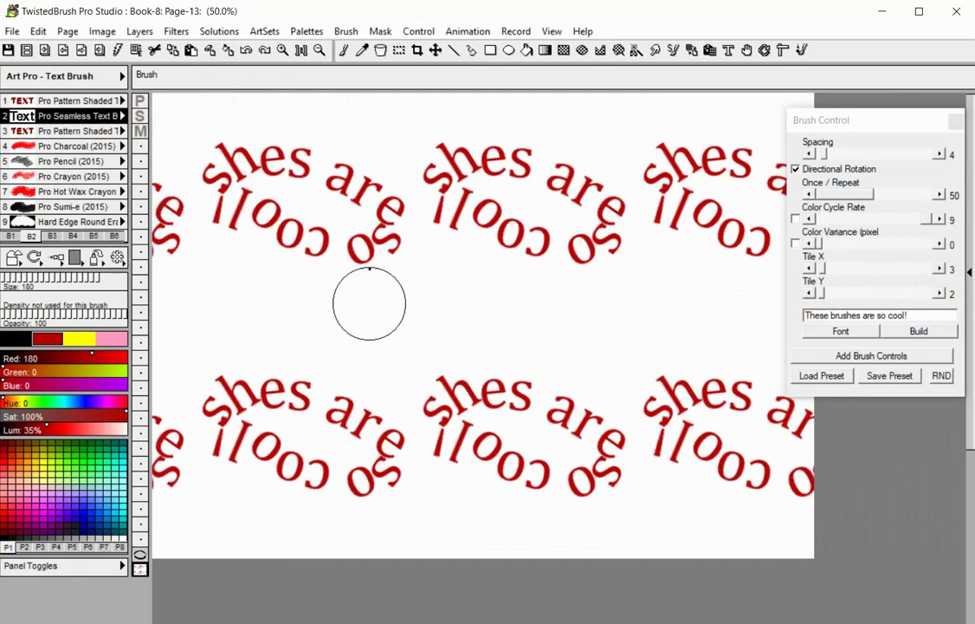
{"action": "left_click", "coordinate": [209, 50]}
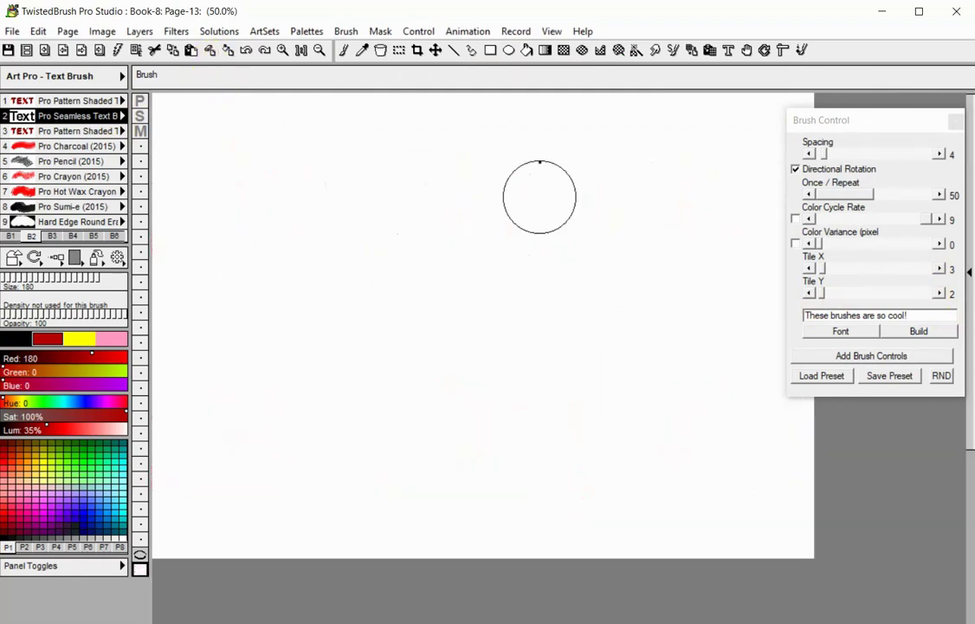
Step: Set brush size 80, paint an arc of text tiled 2 by 2, and clear it
{"action": "left_click", "coordinate": [814, 271]}
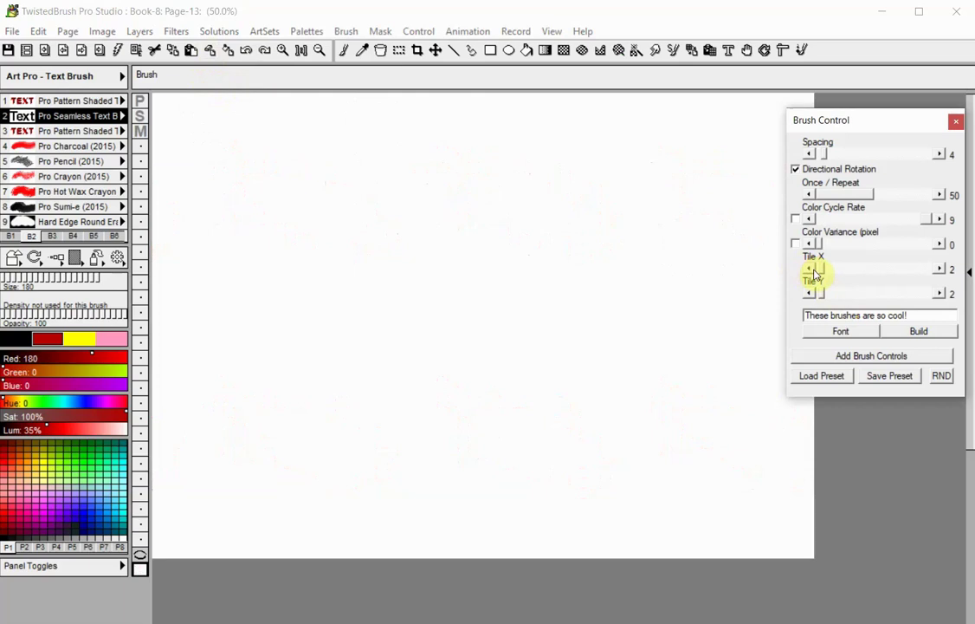
{"action": "left_click", "coordinate": [89, 279]}
{"action": "mouse_move", "coordinate": [182, 170]}
{"action": "left_mouse_down"}
{"action": "mouse_move", "coordinate": [287, 120]}
{"action": "mouse_move", "coordinate": [416, 197]}
{"action": "mouse_move", "coordinate": [319, 238]}
{"action": "left_mouse_up"}
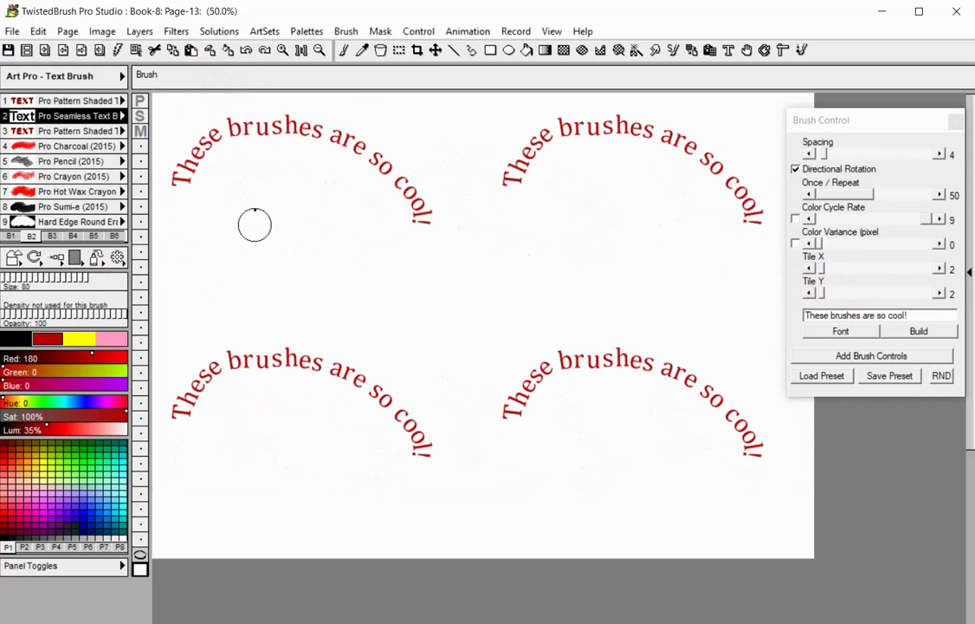
{"action": "left_click", "coordinate": [210, 52]}
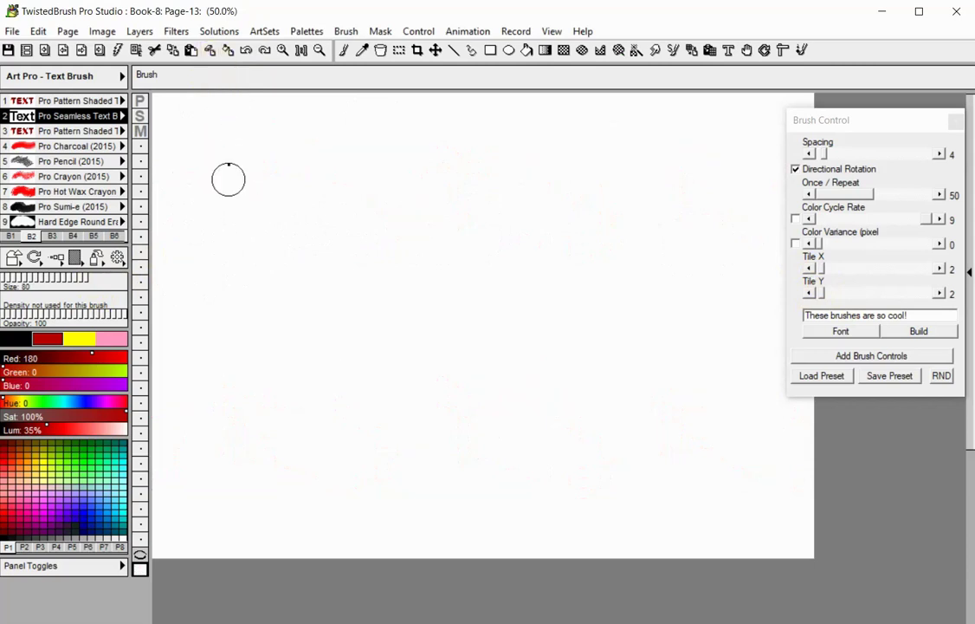
{"action": "left_click", "coordinate": [83, 118]}
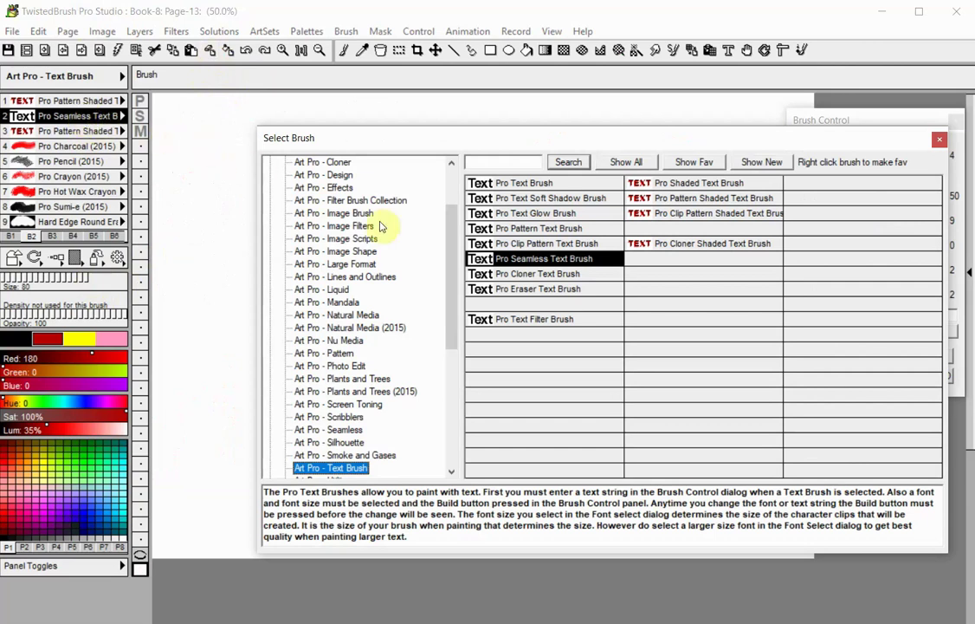
Step: With the Pro Cloner Text Brush, paint two curved text arcs coloured from the red rose source
{"action": "left_click", "coordinate": [507, 276]}
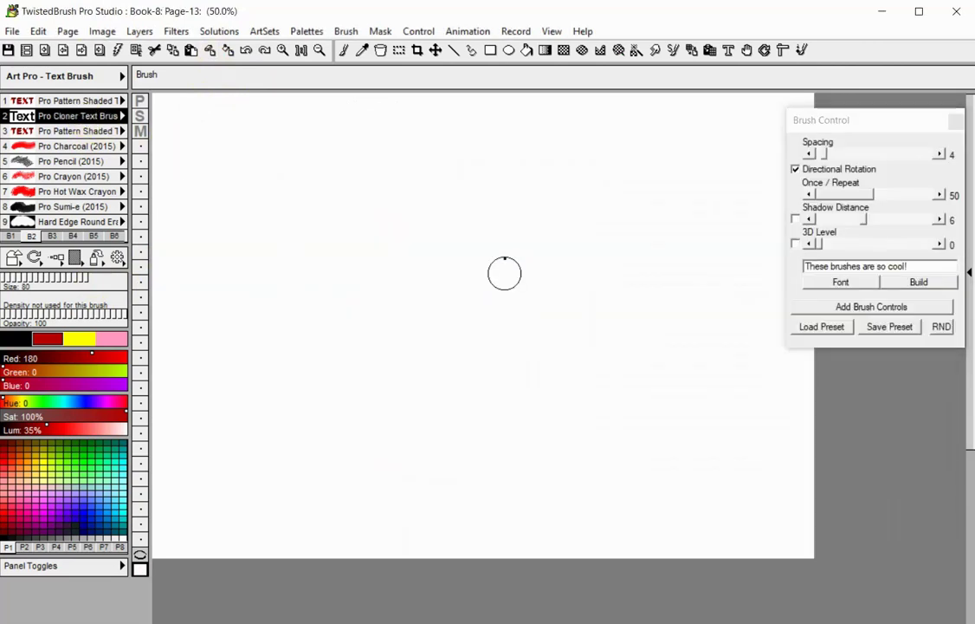
{"action": "left_click_drag", "start_coordinate": [505, 274], "coordinate": [377, 408]}
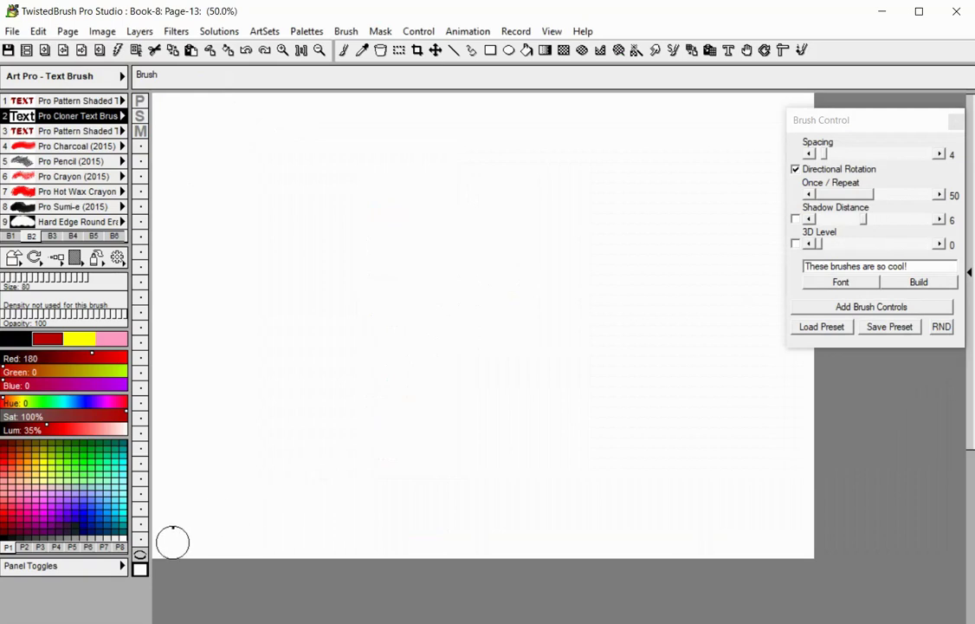
{"action": "left_click", "coordinate": [139, 557]}
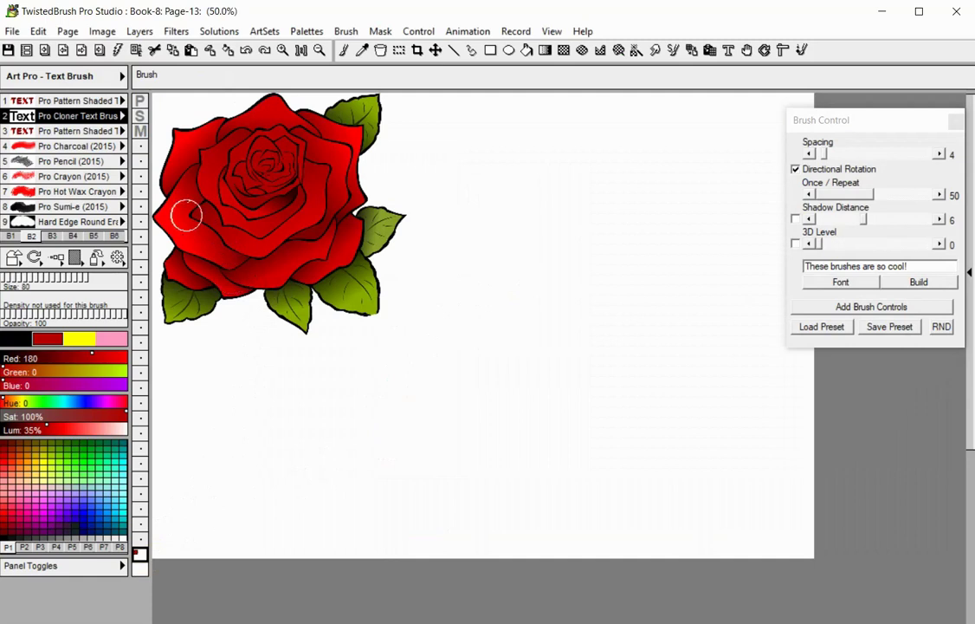
{"action": "mouse_move", "coordinate": [185, 392]}
{"action": "left_mouse_down"}
{"action": "mouse_move", "coordinate": [270, 396]}
{"action": "mouse_move", "coordinate": [312, 379]}
{"action": "mouse_move", "coordinate": [331, 383]}
{"action": "mouse_move", "coordinate": [349, 417]}
{"action": "mouse_move", "coordinate": [336, 434]}
{"action": "mouse_move", "coordinate": [227, 437]}
{"action": "left_mouse_up"}
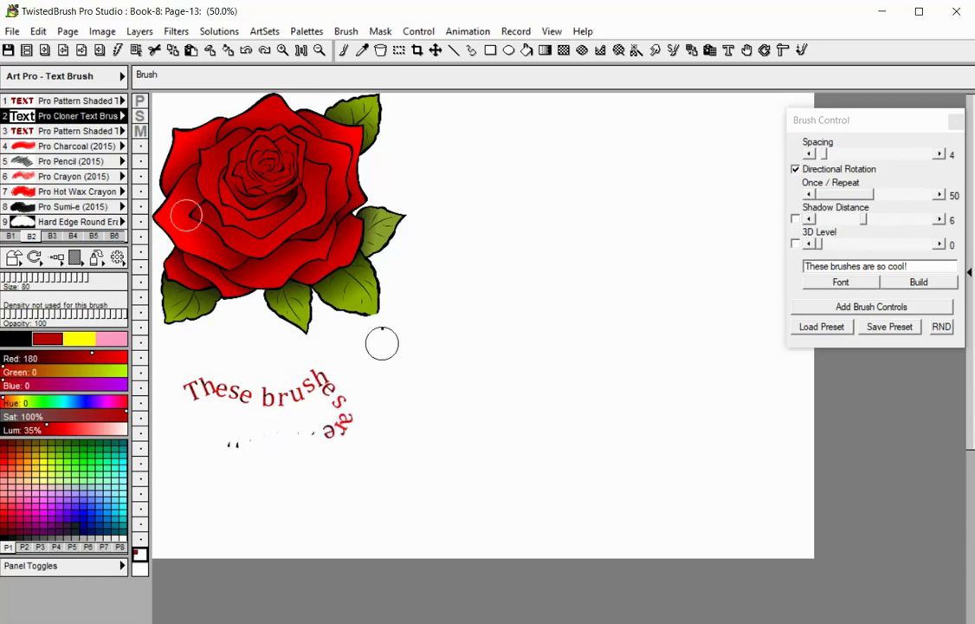
{"action": "mouse_move", "coordinate": [382, 342]}
{"action": "left_mouse_down"}
{"action": "mouse_move", "coordinate": [418, 261]}
{"action": "mouse_move", "coordinate": [462, 244]}
{"action": "mouse_move", "coordinate": [494, 264]}
{"action": "mouse_move", "coordinate": [523, 312]}
{"action": "mouse_move", "coordinate": [518, 360]}
{"action": "mouse_move", "coordinate": [444, 392]}
{"action": "left_mouse_up"}
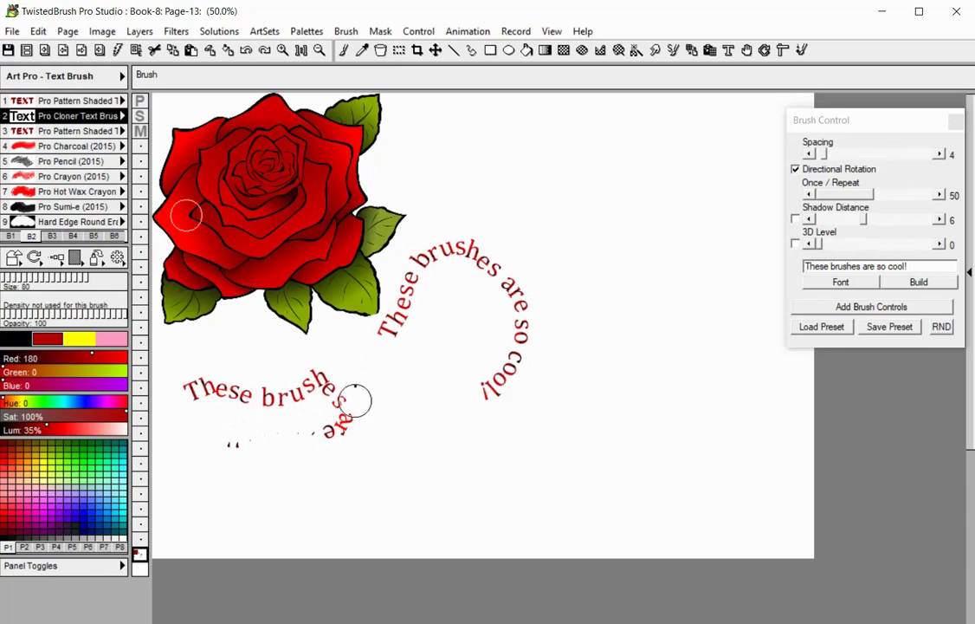
{"action": "left_click", "coordinate": [137, 557]}
Step: Paint two more cloned red text arcs, one from the lower left and one to the right
{"action": "left_click", "coordinate": [137, 557]}
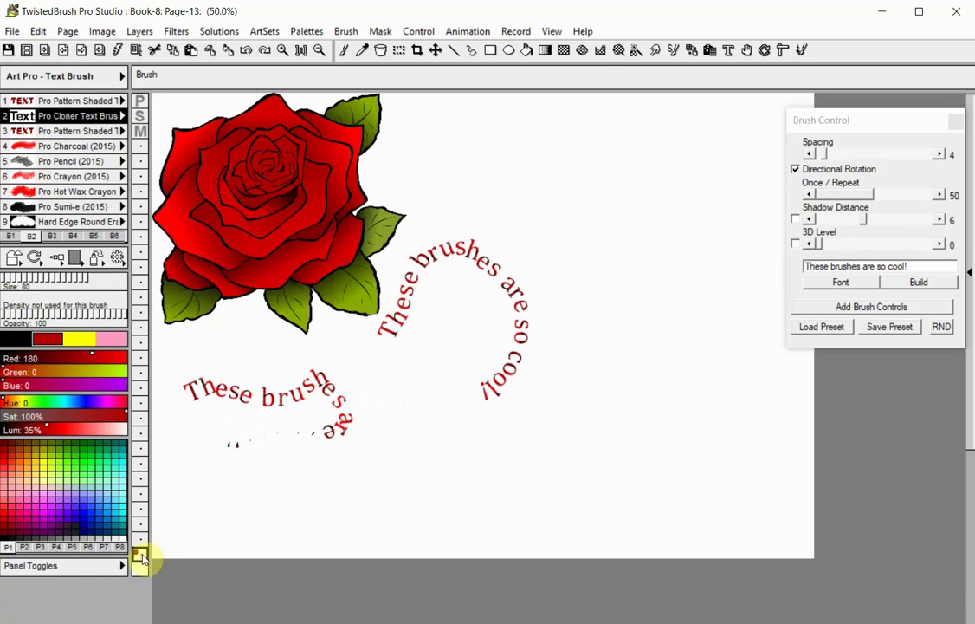
{"action": "left_click", "coordinate": [143, 567]}
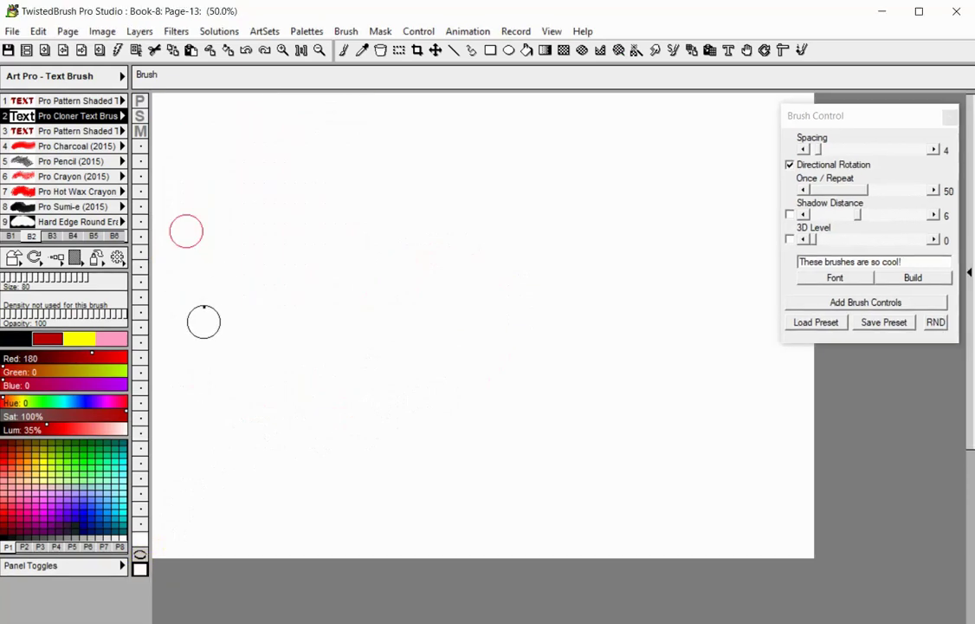
{"action": "mouse_move", "coordinate": [204, 319]}
{"action": "left_mouse_down"}
{"action": "mouse_move", "coordinate": [248, 234]}
{"action": "mouse_move", "coordinate": [275, 202]}
{"action": "mouse_move", "coordinate": [314, 199]}
{"action": "mouse_move", "coordinate": [332, 239]}
{"action": "mouse_move", "coordinate": [286, 302]}
{"action": "mouse_move", "coordinate": [261, 313]}
{"action": "mouse_move", "coordinate": [243, 339]}
{"action": "mouse_move", "coordinate": [302, 315]}
{"action": "left_mouse_up"}
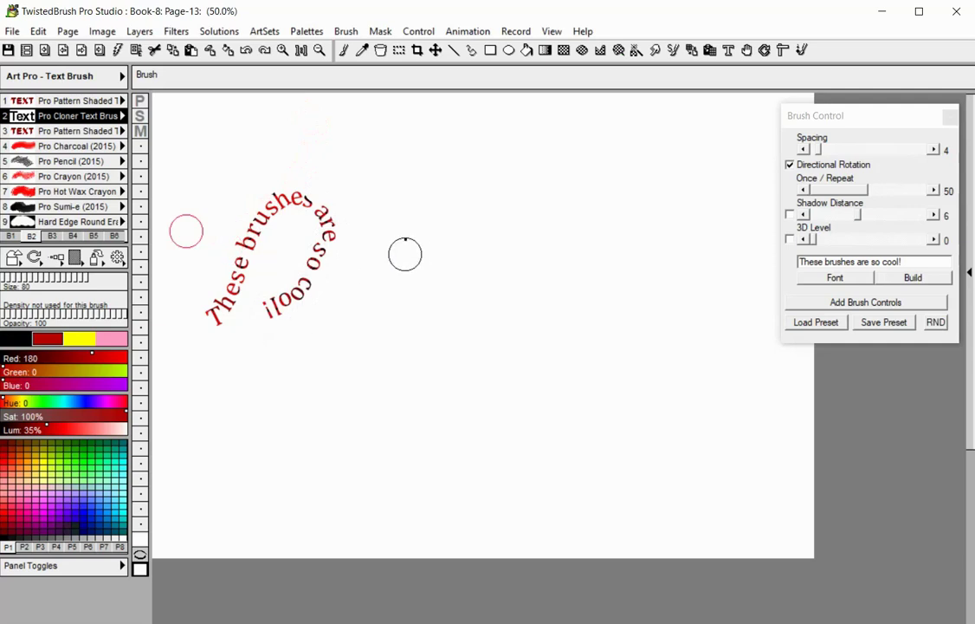
{"action": "mouse_move", "coordinate": [391, 249]}
{"action": "left_mouse_down"}
{"action": "mouse_move", "coordinate": [448, 189]}
{"action": "mouse_move", "coordinate": [541, 182]}
{"action": "mouse_move", "coordinate": [555, 215]}
{"action": "mouse_move", "coordinate": [554, 288]}
{"action": "mouse_move", "coordinate": [459, 340]}
{"action": "left_mouse_up"}
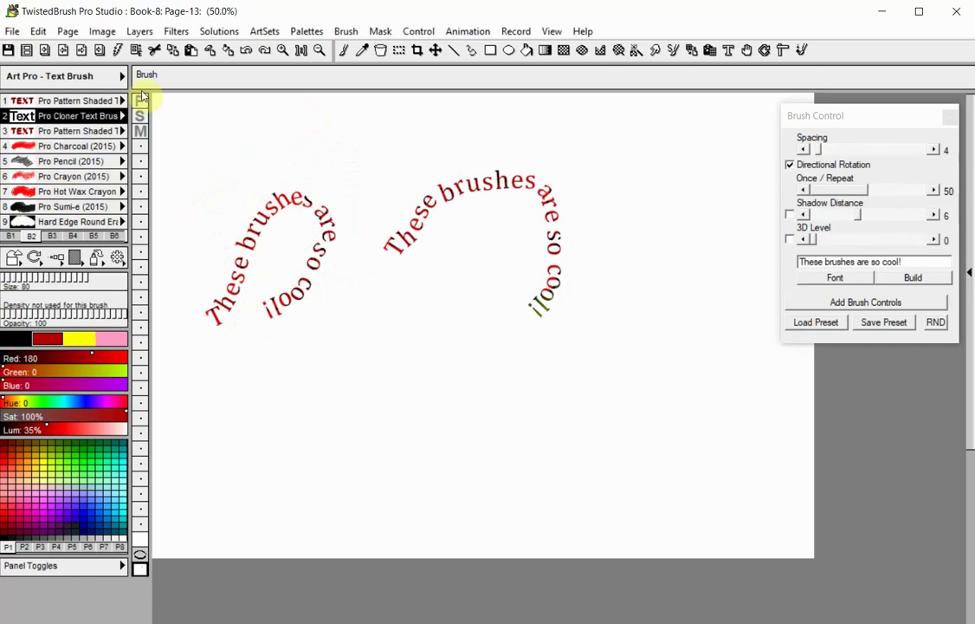
Step: Clear the clone offset from the Page menu
{"action": "left_click", "coordinate": [69, 32]}
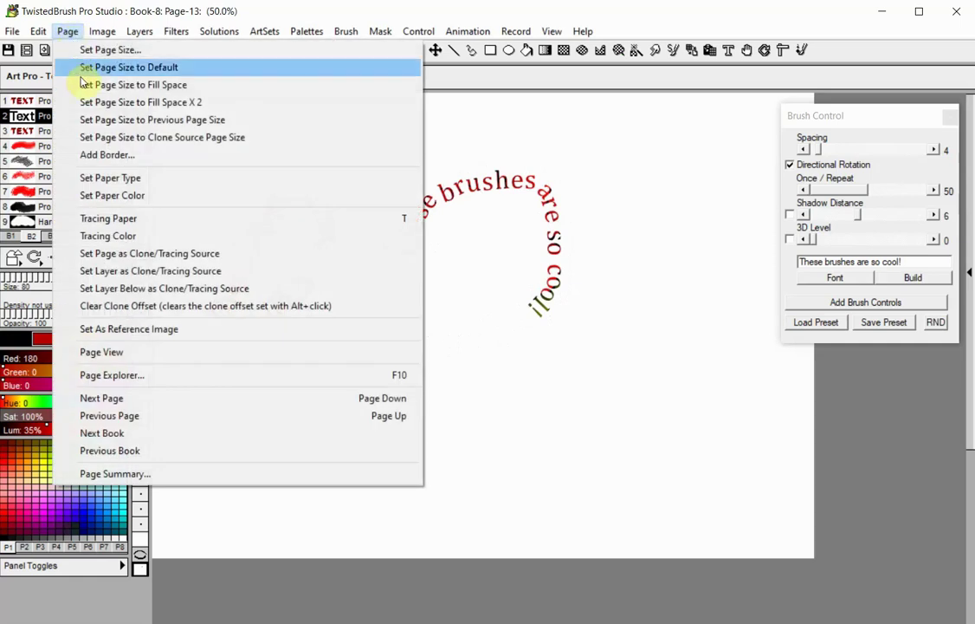
{"action": "left_click", "coordinate": [89, 306]}
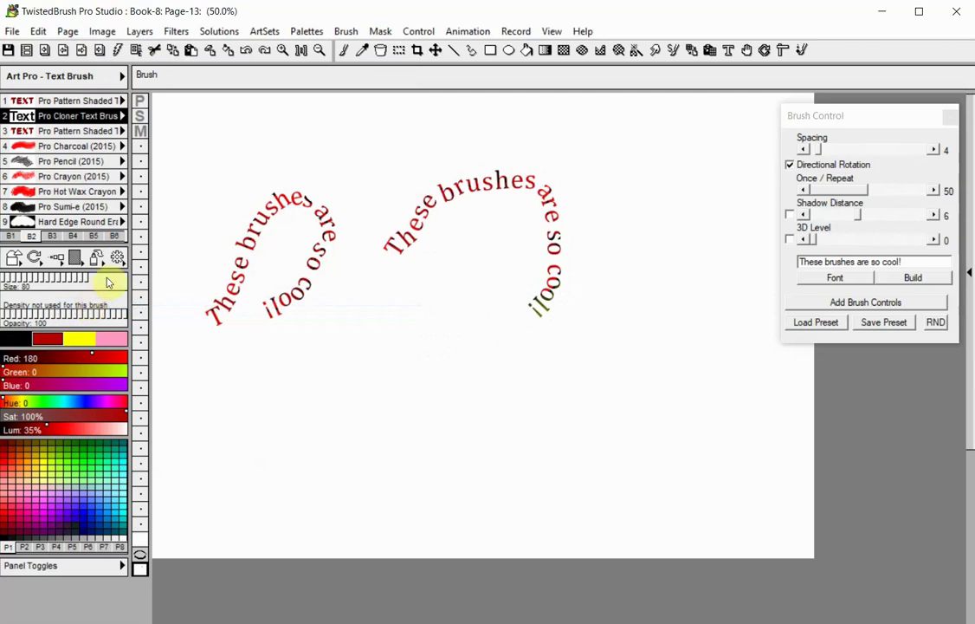
{"action": "left_click", "coordinate": [105, 118]}
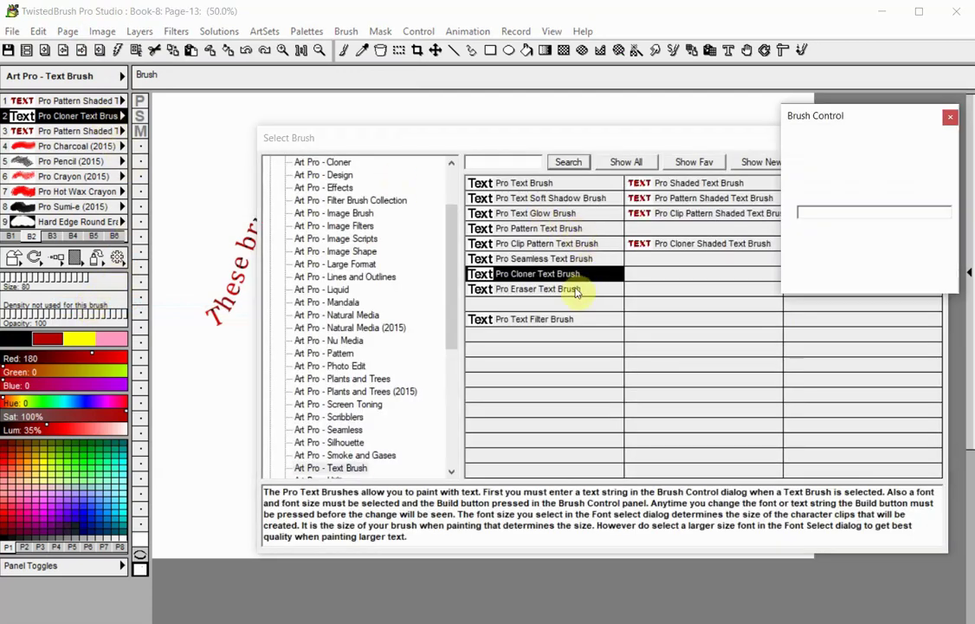
Step: Load the Pro Eraser Text Brush, raise Once/Repeat to 51, and erase the left curved text's start
{"action": "left_click", "coordinate": [544, 288]}
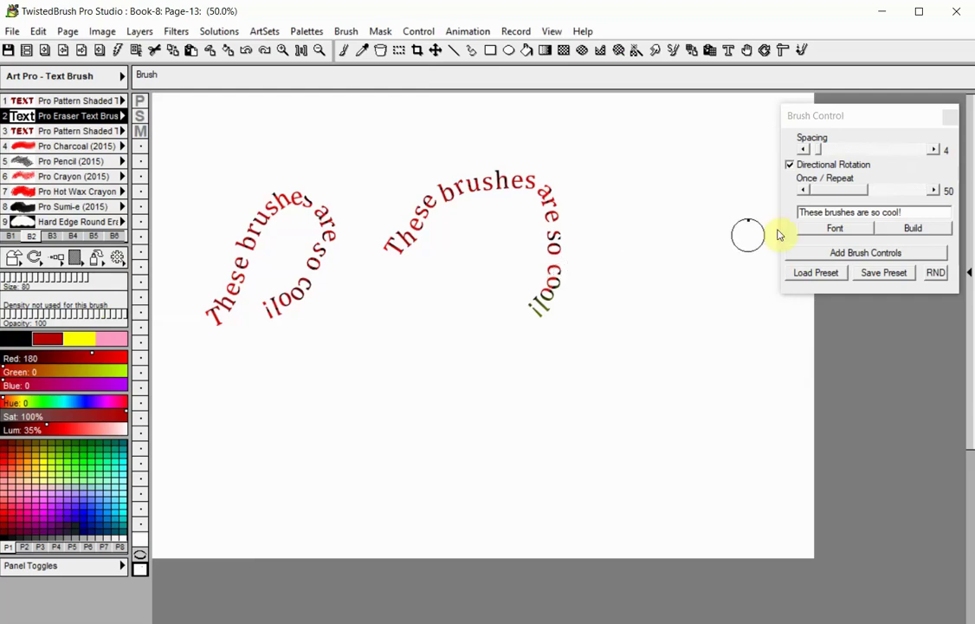
{"action": "left_click_drag", "start_coordinate": [868, 191], "coordinate": [901, 194]}
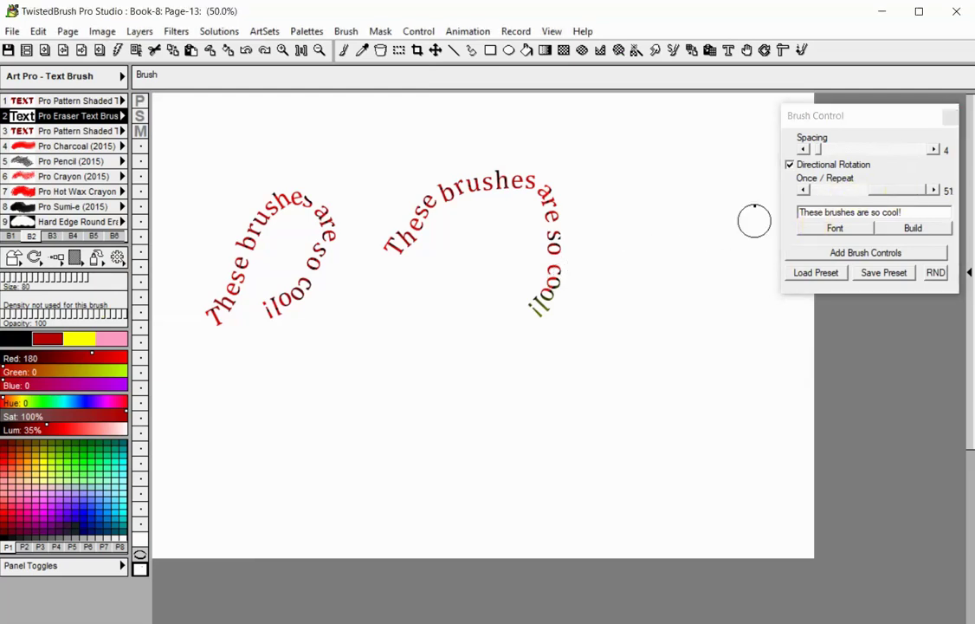
{"action": "mouse_move", "coordinate": [213, 319]}
{"action": "left_mouse_down"}
{"action": "mouse_move", "coordinate": [211, 327]}
{"action": "mouse_move", "coordinate": [233, 279]}
{"action": "mouse_move", "coordinate": [217, 316]}
{"action": "mouse_move", "coordinate": [209, 296]}
{"action": "mouse_move", "coordinate": [226, 257]}
{"action": "mouse_move", "coordinate": [235, 281]}
{"action": "mouse_move", "coordinate": [224, 306]}
{"action": "mouse_move", "coordinate": [243, 253]}
{"action": "mouse_move", "coordinate": [270, 220]}
{"action": "mouse_move", "coordinate": [264, 190]}
{"action": "mouse_move", "coordinate": [267, 217]}
{"action": "left_mouse_up"}
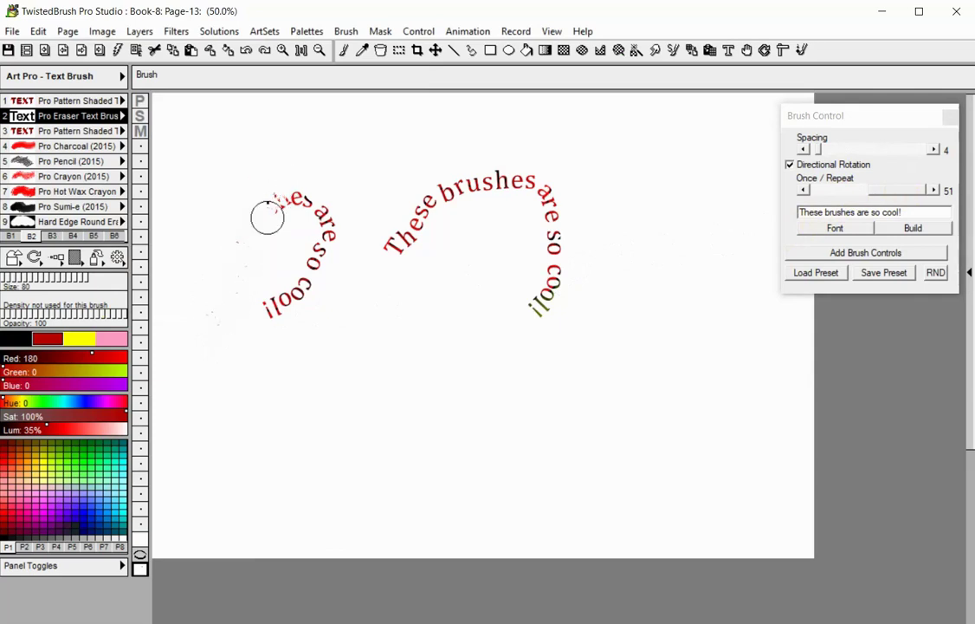
Step: Set Once/Repeat back to 50 and scratch through 'These brushes are so cool!' on the right string
{"action": "left_click", "coordinate": [816, 191]}
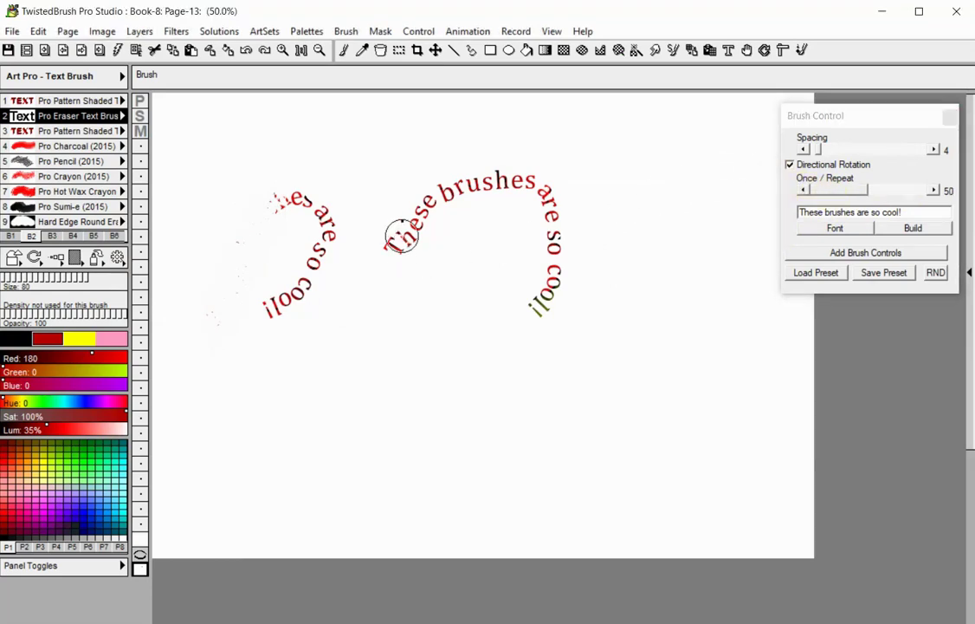
{"action": "mouse_move", "coordinate": [401, 235]}
{"action": "left_mouse_down"}
{"action": "mouse_move", "coordinate": [451, 189]}
{"action": "mouse_move", "coordinate": [542, 176]}
{"action": "left_mouse_up"}
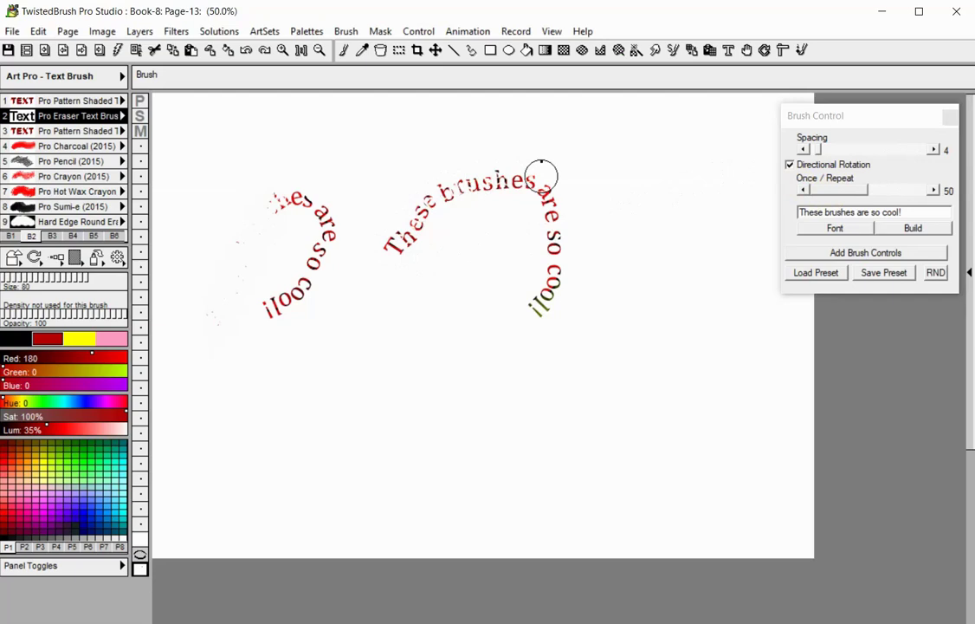
{"action": "mouse_move", "coordinate": [553, 218]}
{"action": "left_mouse_down"}
{"action": "mouse_move", "coordinate": [556, 270]}
{"action": "mouse_move", "coordinate": [537, 313]}
{"action": "left_mouse_up"}
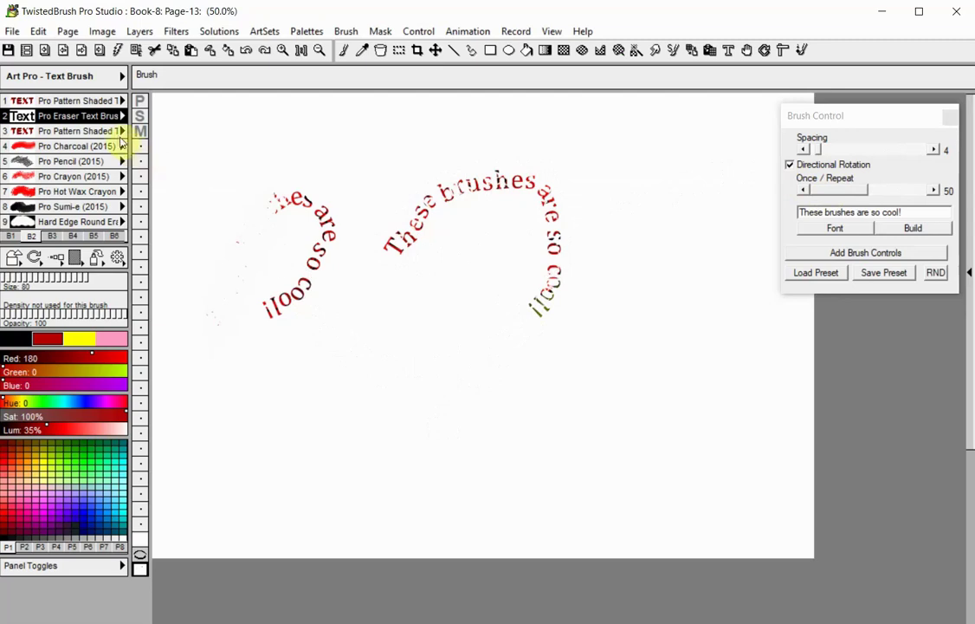
{"action": "left_click", "coordinate": [122, 131]}
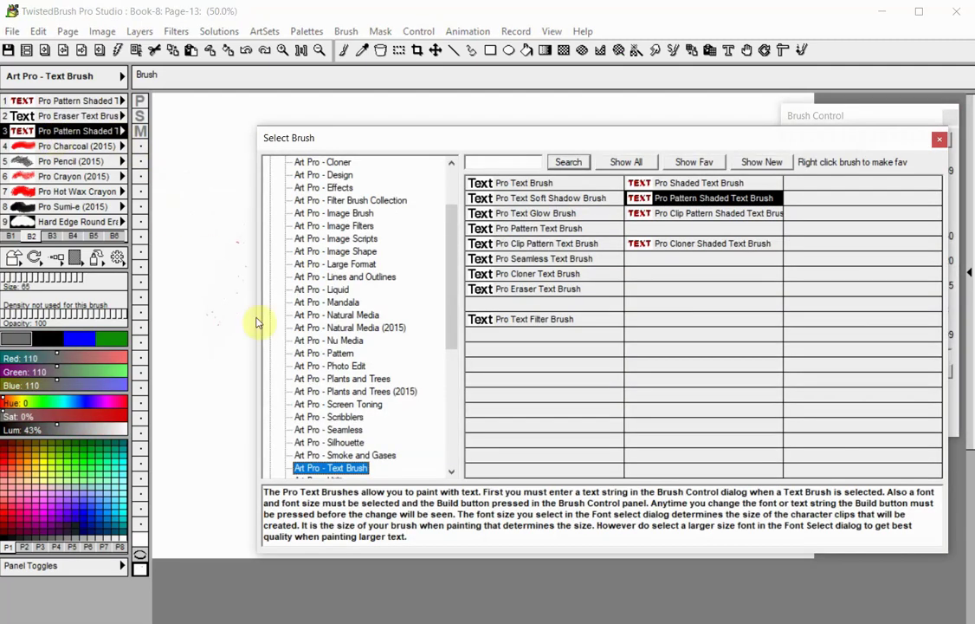
Step: Switch to the Pro Text Filter Brush, clear the canvas, and paint the sentence along a red arc
{"action": "left_click", "coordinate": [507, 318]}
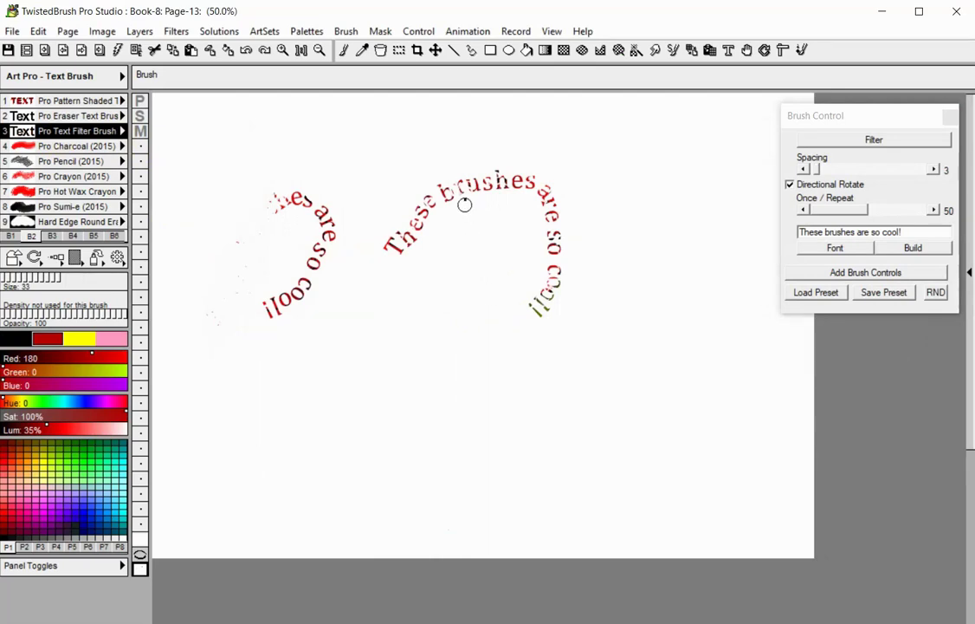
{"action": "left_click", "coordinate": [215, 52]}
{"action": "mouse_move", "coordinate": [226, 263]}
{"action": "left_mouse_down"}
{"action": "mouse_move", "coordinate": [334, 192]}
{"action": "mouse_move", "coordinate": [603, 270]}
{"action": "left_mouse_up"}
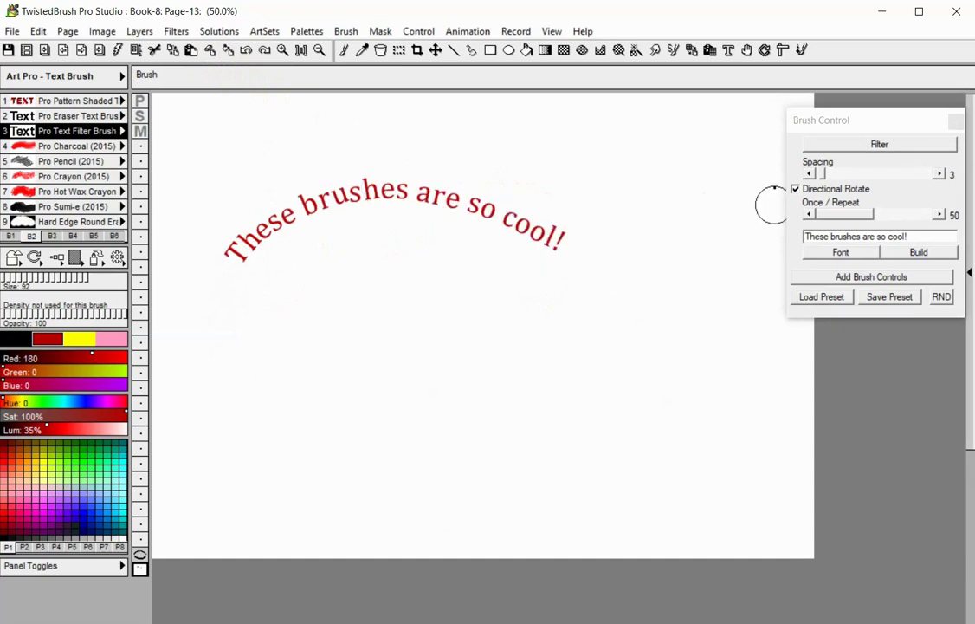
{"action": "left_click", "coordinate": [877, 145]}
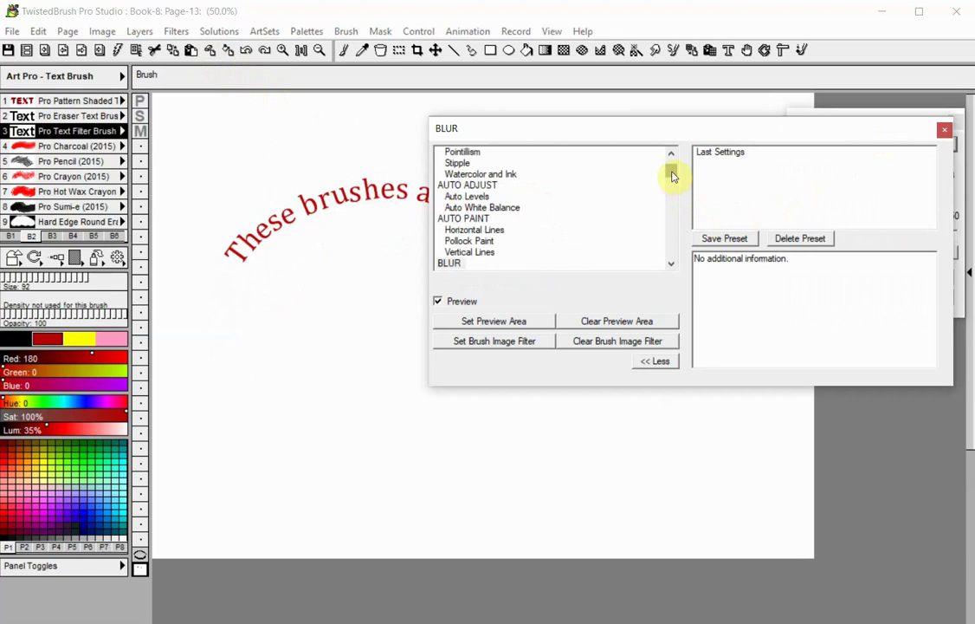
Step: Preview Cartoon, Charcoal, Color Pencil 2, Illustrated and Oil Paint, then set Cartoon as the brush filter
{"action": "left_click_drag", "start_coordinate": [673, 176], "coordinate": [670, 156]}
{"action": "left_click", "coordinate": [473, 167]}
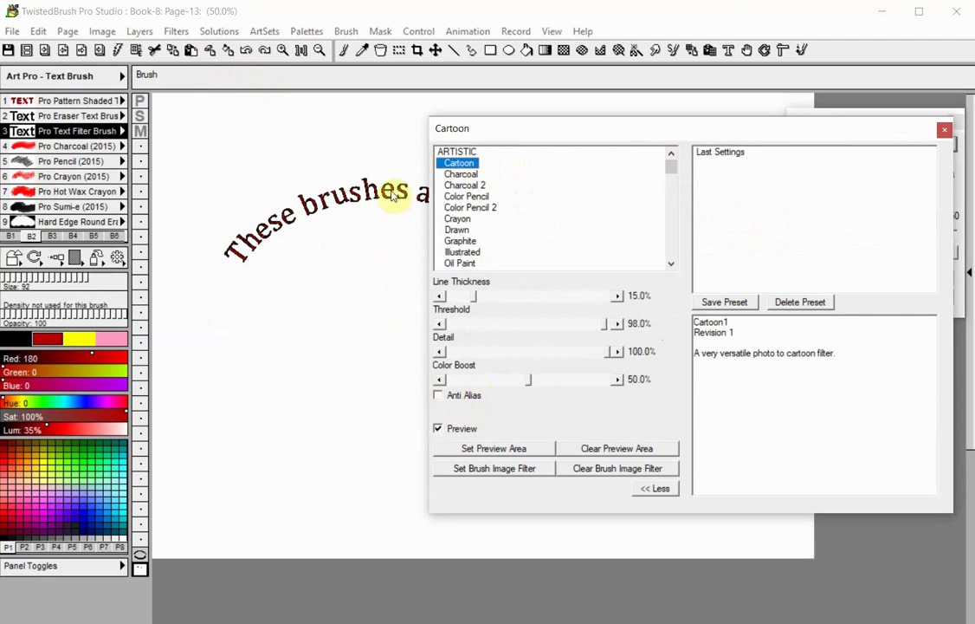
{"action": "left_click", "coordinate": [468, 174]}
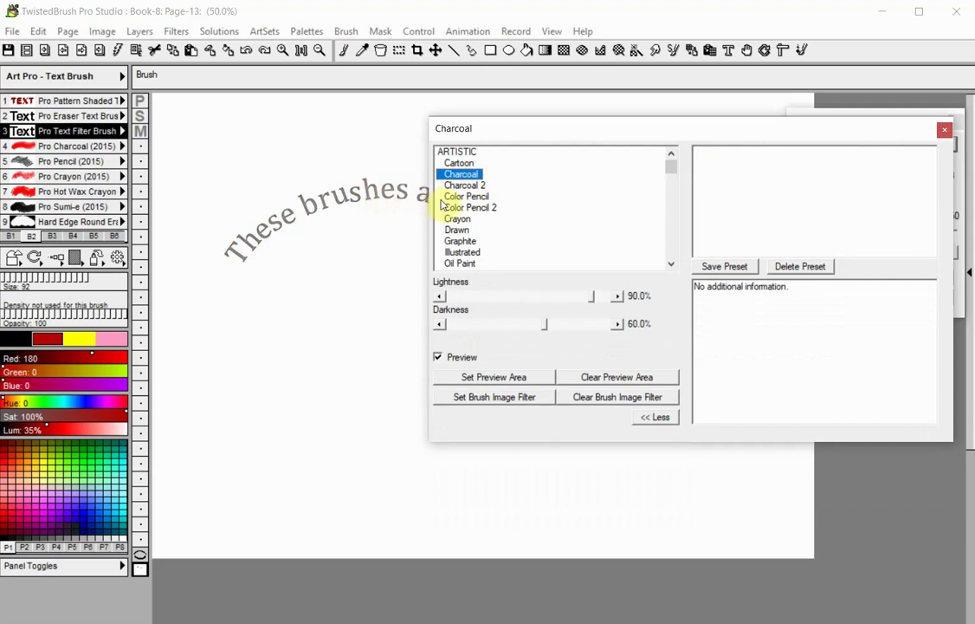
{"action": "left_click", "coordinate": [450, 209]}
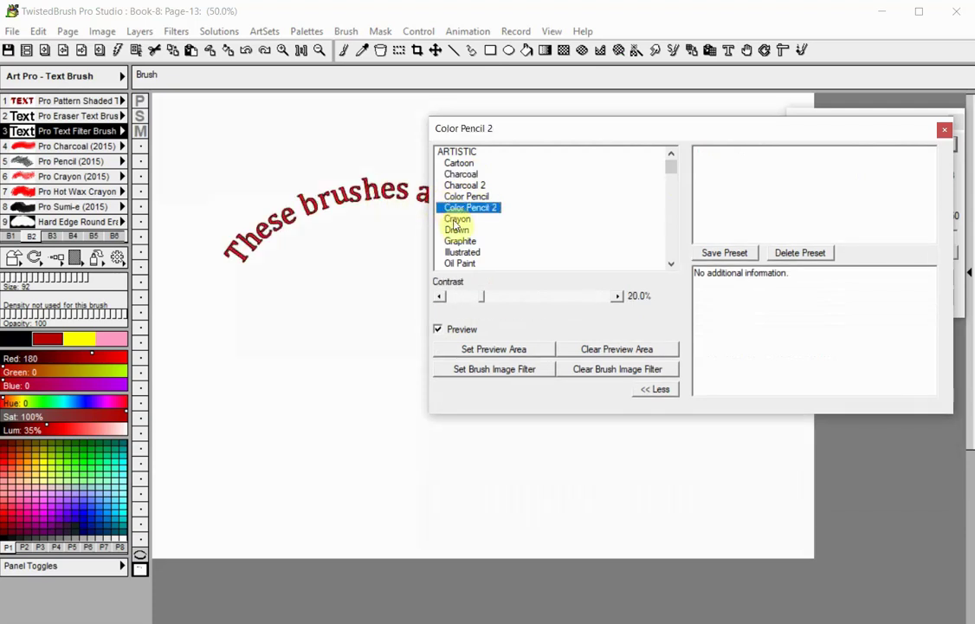
{"action": "left_click", "coordinate": [461, 252]}
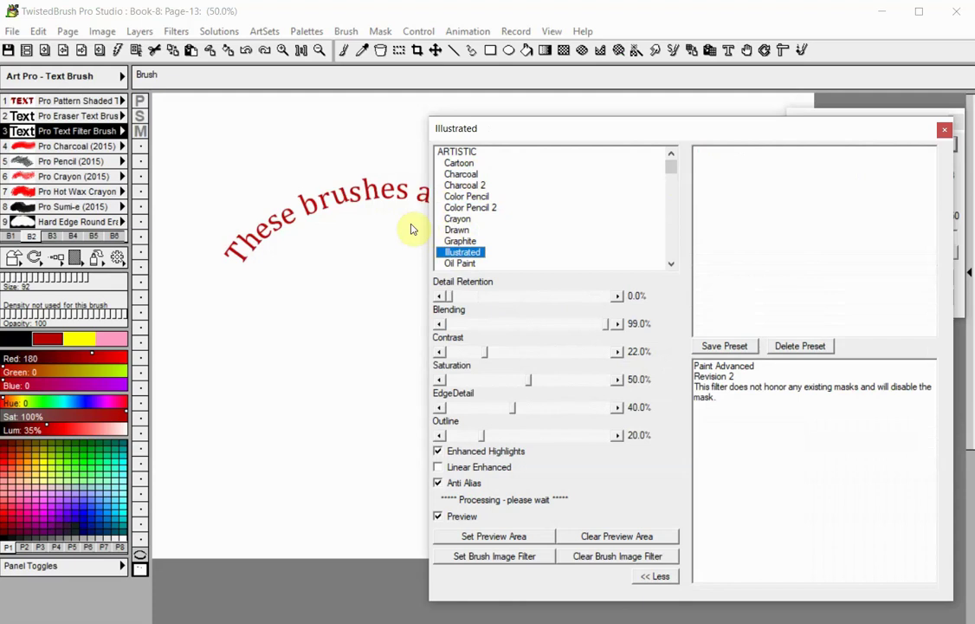
{"action": "left_click", "coordinate": [472, 264]}
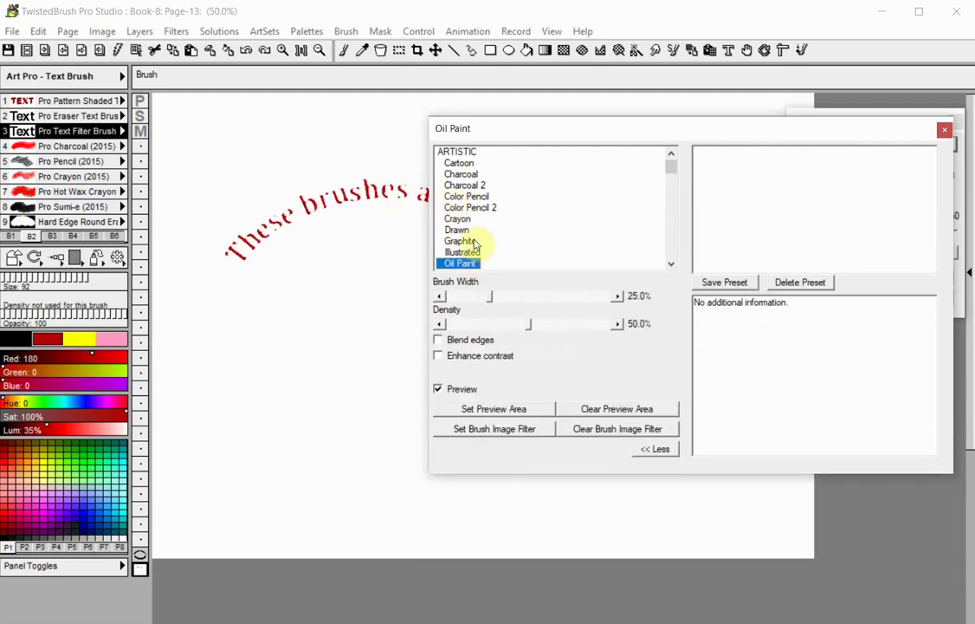
{"action": "left_click", "coordinate": [463, 164]}
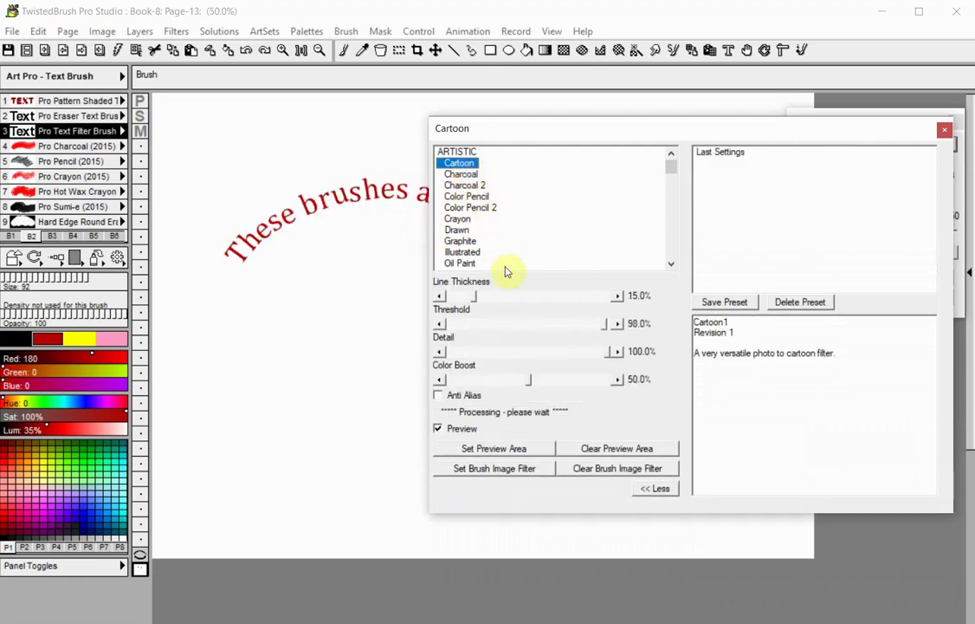
{"action": "left_click", "coordinate": [515, 470]}
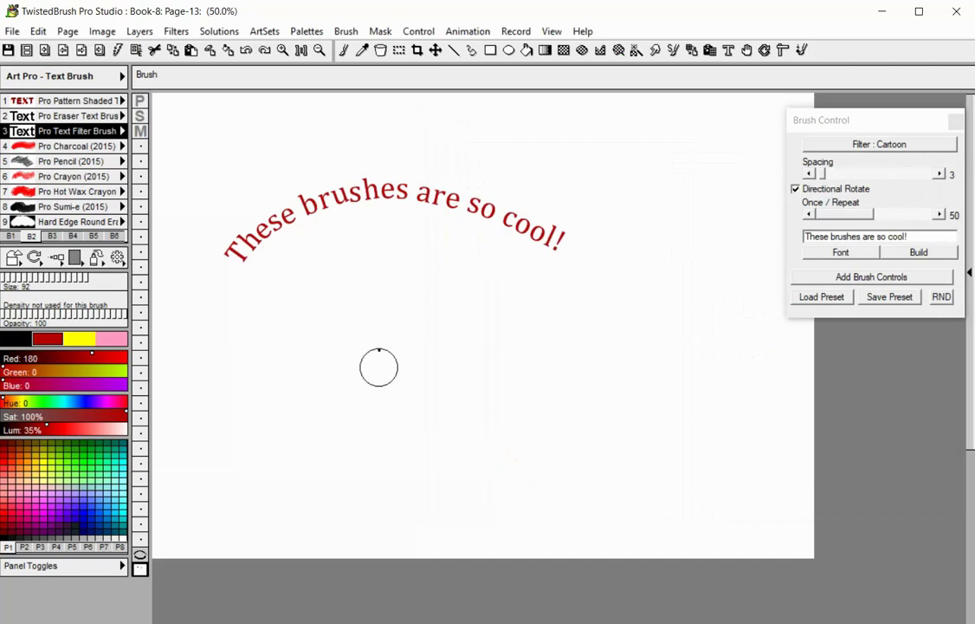
Step: Paint Cartoon-filtered sentence strokes, including a large curve, then wipe the canvas blank
{"action": "mouse_move", "coordinate": [246, 309]}
{"action": "left_mouse_down"}
{"action": "mouse_move", "coordinate": [274, 295]}
{"action": "mouse_move", "coordinate": [462, 277]}
{"action": "mouse_move", "coordinate": [542, 291]}
{"action": "mouse_move", "coordinate": [672, 230]}
{"action": "left_mouse_up"}
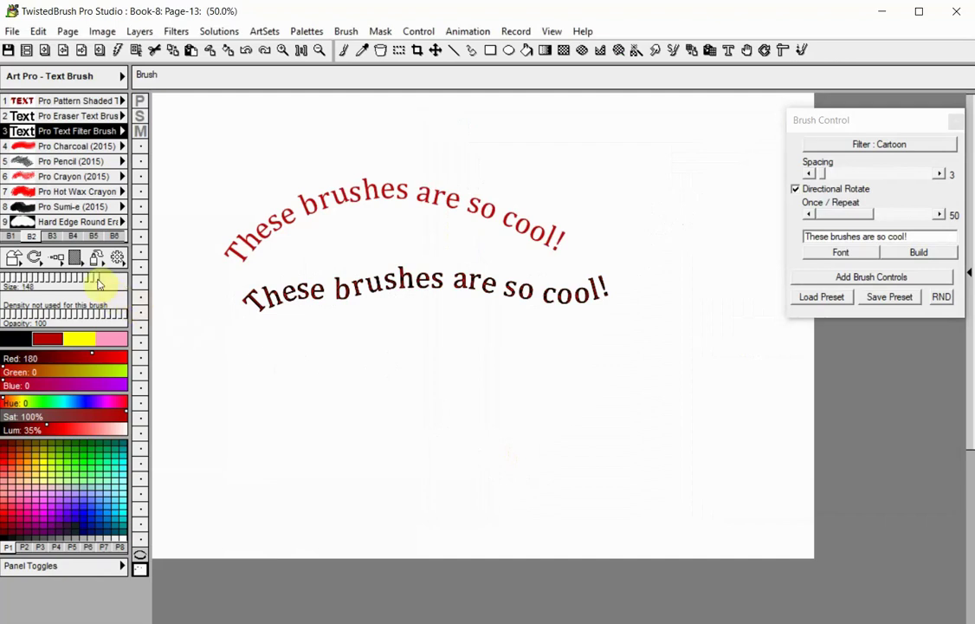
{"action": "mouse_move", "coordinate": [218, 386]}
{"action": "left_mouse_down"}
{"action": "mouse_move", "coordinate": [294, 367]}
{"action": "mouse_move", "coordinate": [615, 408]}
{"action": "mouse_move", "coordinate": [658, 245]}
{"action": "mouse_move", "coordinate": [590, 181]}
{"action": "left_mouse_up"}
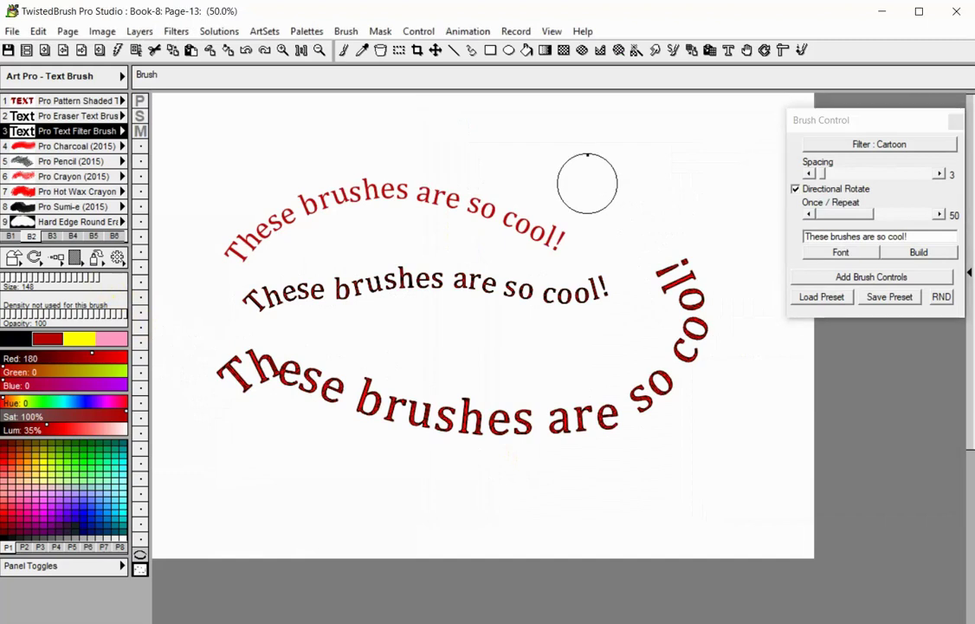
{"action": "left_click", "coordinate": [210, 52]}
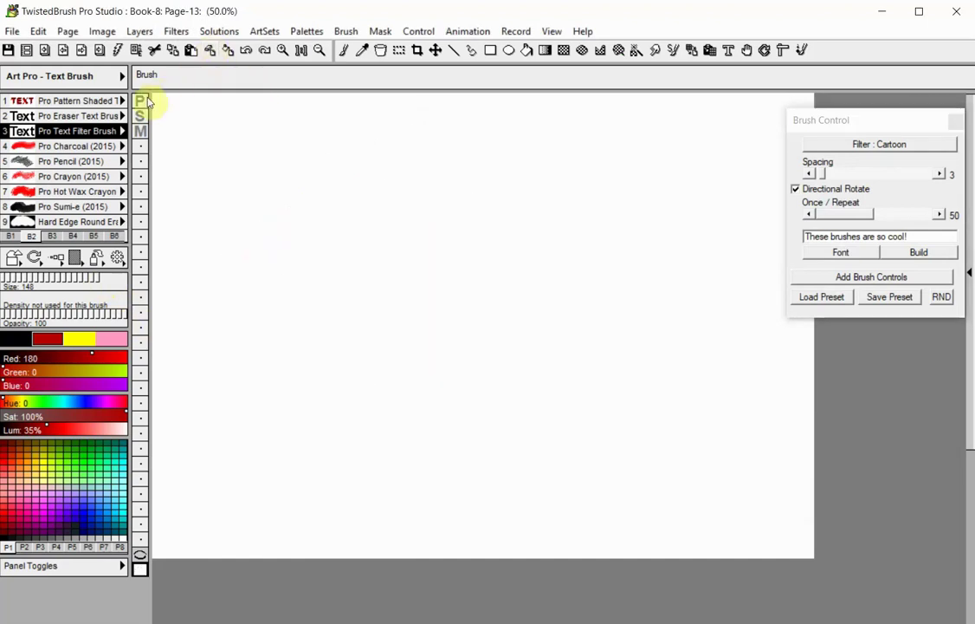
Step: Load the Pro Shaded Text Brush into slot 3 and paint red 3D sentence text along a spiral
{"action": "left_click", "coordinate": [126, 130]}
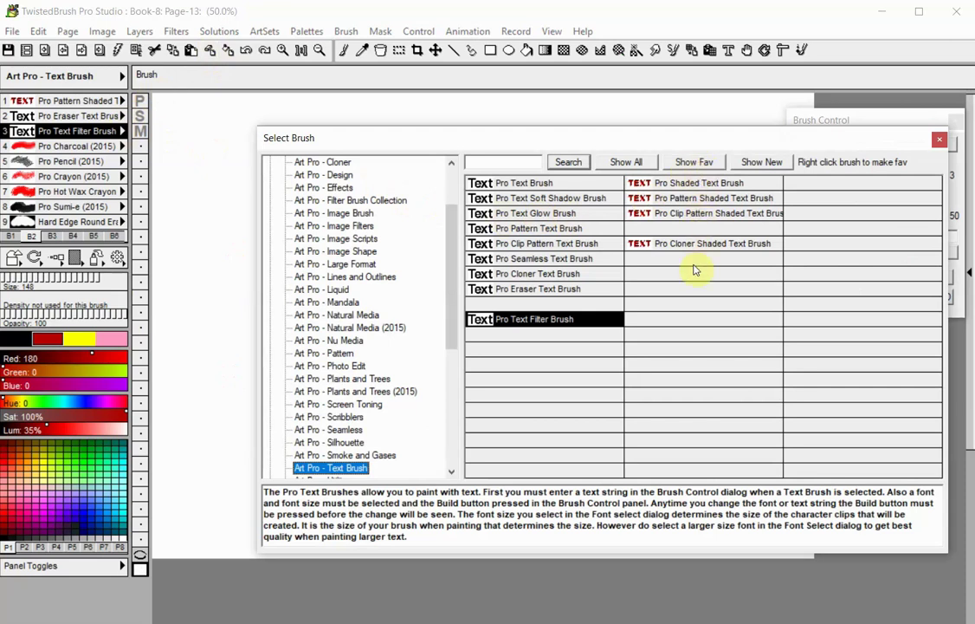
{"action": "left_click", "coordinate": [716, 189]}
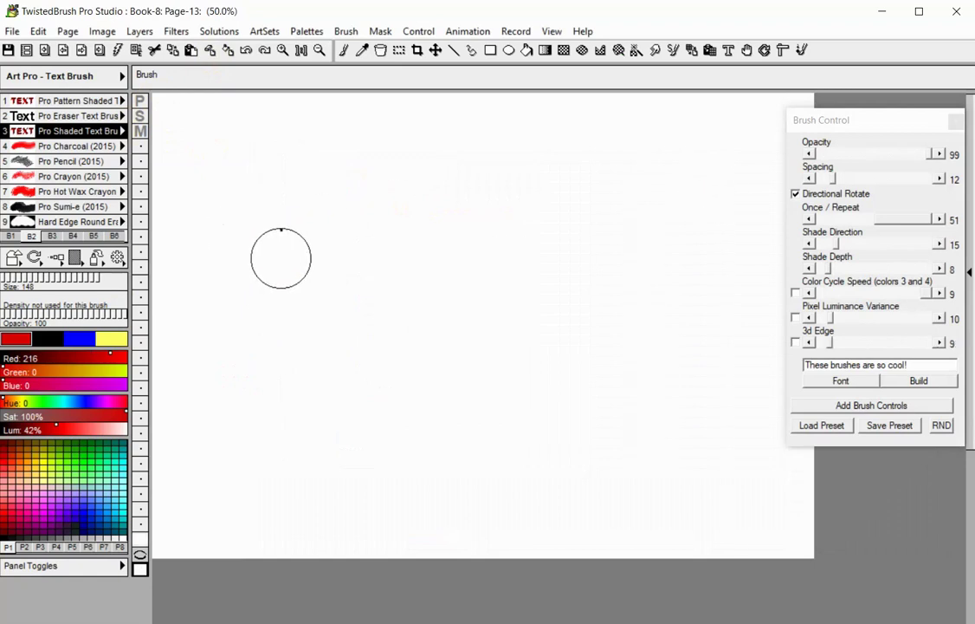
{"action": "mouse_move", "coordinate": [281, 258]}
{"action": "left_mouse_down"}
{"action": "mouse_move", "coordinate": [331, 207]}
{"action": "mouse_move", "coordinate": [408, 171]}
{"action": "mouse_move", "coordinate": [575, 186]}
{"action": "mouse_move", "coordinate": [617, 226]}
{"action": "mouse_move", "coordinate": [546, 260]}
{"action": "mouse_move", "coordinate": [470, 261]}
{"action": "mouse_move", "coordinate": [389, 297]}
{"action": "mouse_move", "coordinate": [354, 391]}
{"action": "mouse_move", "coordinate": [473, 376]}
{"action": "mouse_move", "coordinate": [612, 274]}
{"action": "mouse_move", "coordinate": [645, 210]}
{"action": "mouse_move", "coordinate": [607, 136]}
{"action": "mouse_move", "coordinate": [572, 121]}
{"action": "mouse_move", "coordinate": [522, 114]}
{"action": "mouse_move", "coordinate": [386, 125]}
{"action": "mouse_move", "coordinate": [309, 159]}
{"action": "left_mouse_up"}
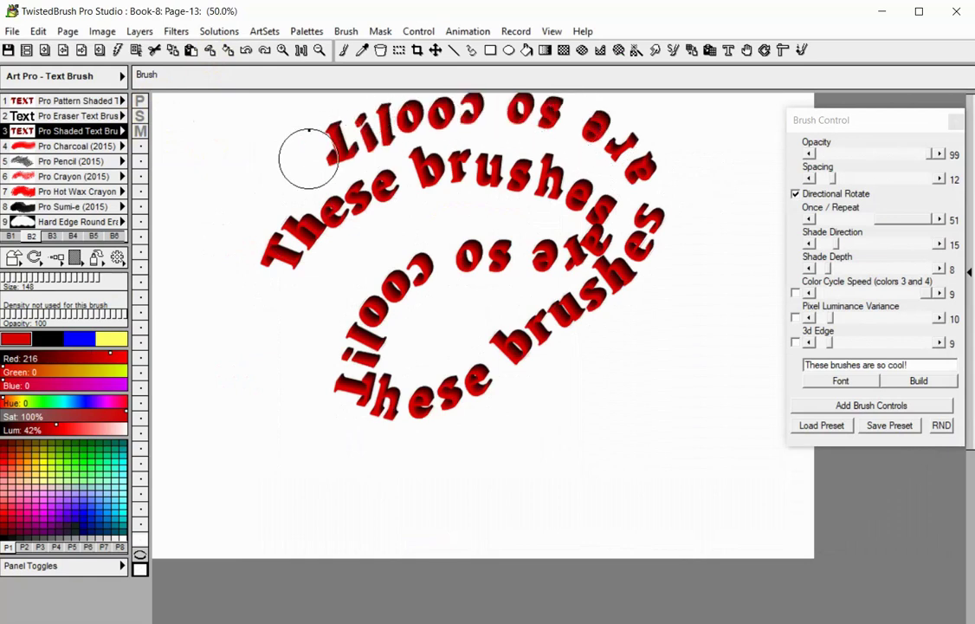
Step: Bring the shaded text brush's Brush Control settings into focus to adjust 3d Edge
{"action": "left_click", "coordinate": [863, 294]}
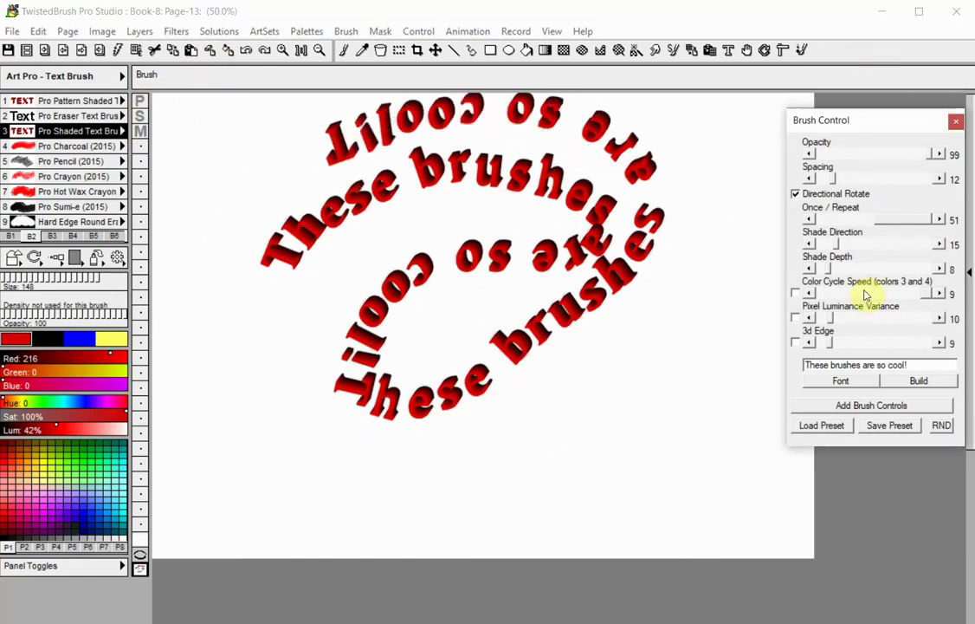